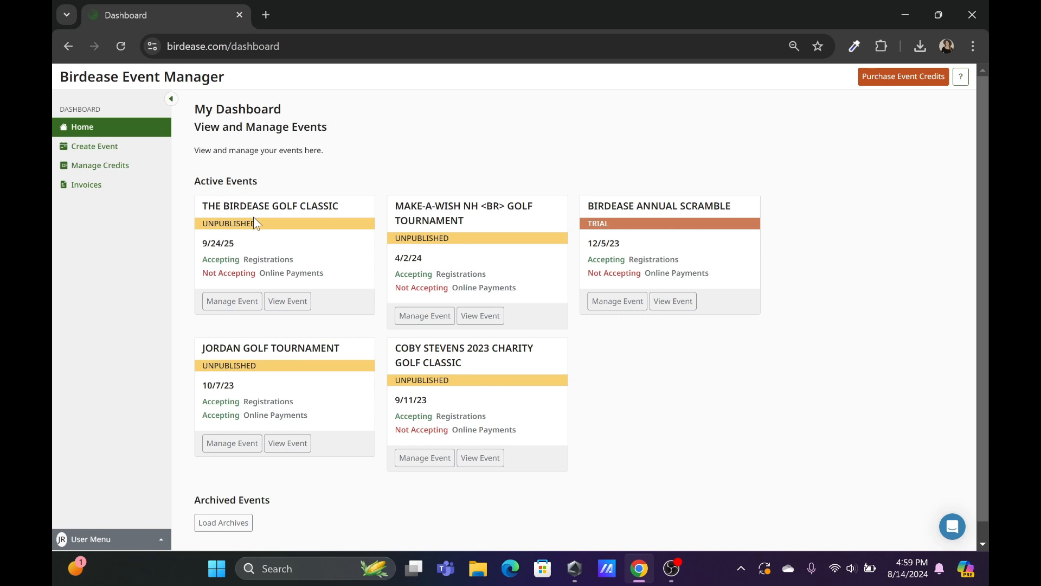
# Open The Birdease Golf Classic for management and review its general information, location and contact details, and dates and times
pyautogui.click(242, 306)
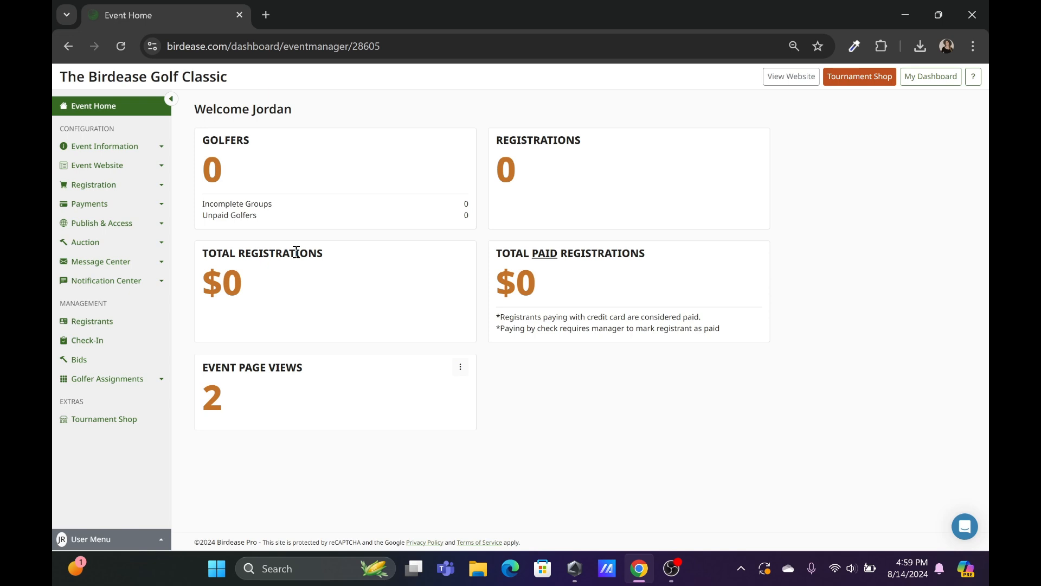
pyautogui.click(156, 148)
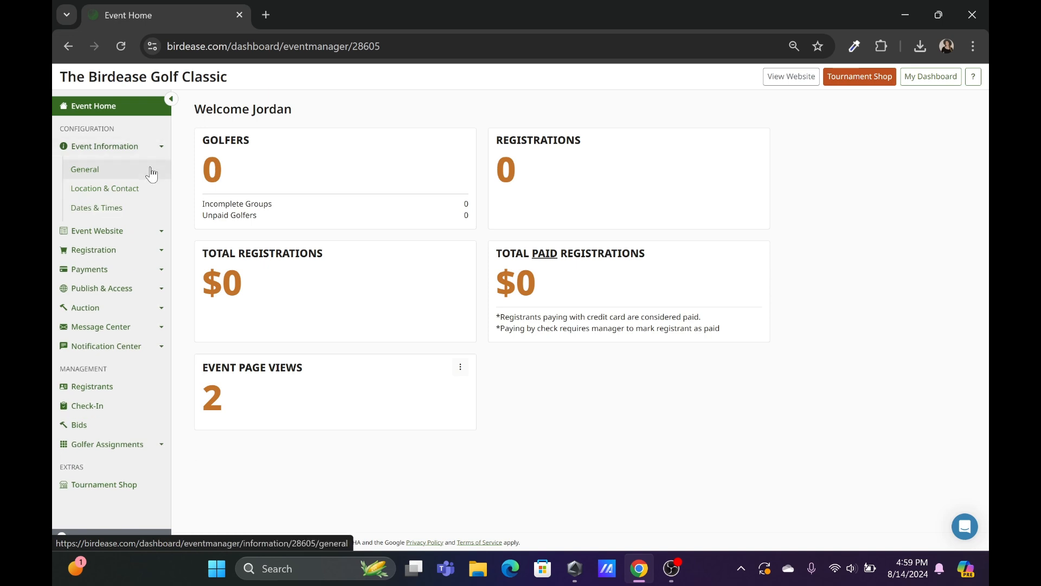
pyautogui.click(151, 174)
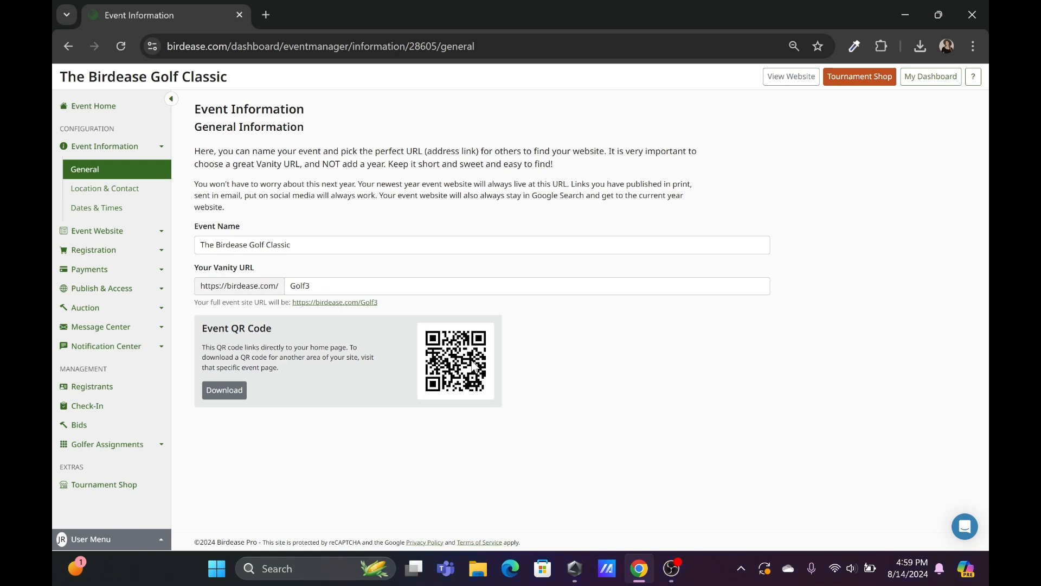
pyautogui.click(157, 200)
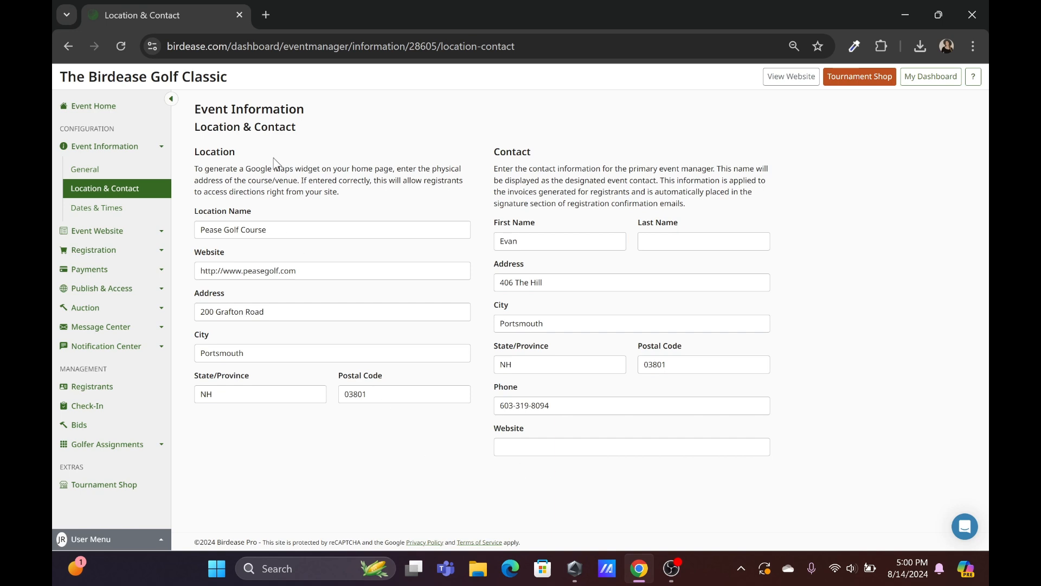
pyautogui.click(139, 211)
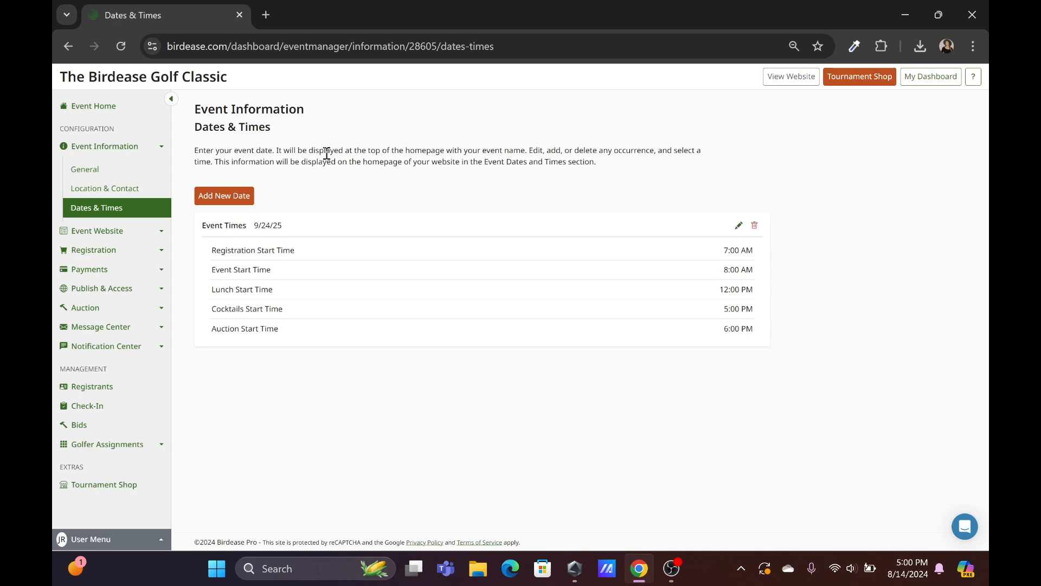
# Inspect the editing options for the Event Times date and the form for adding a new date, without saving anything
pyautogui.click(739, 226)
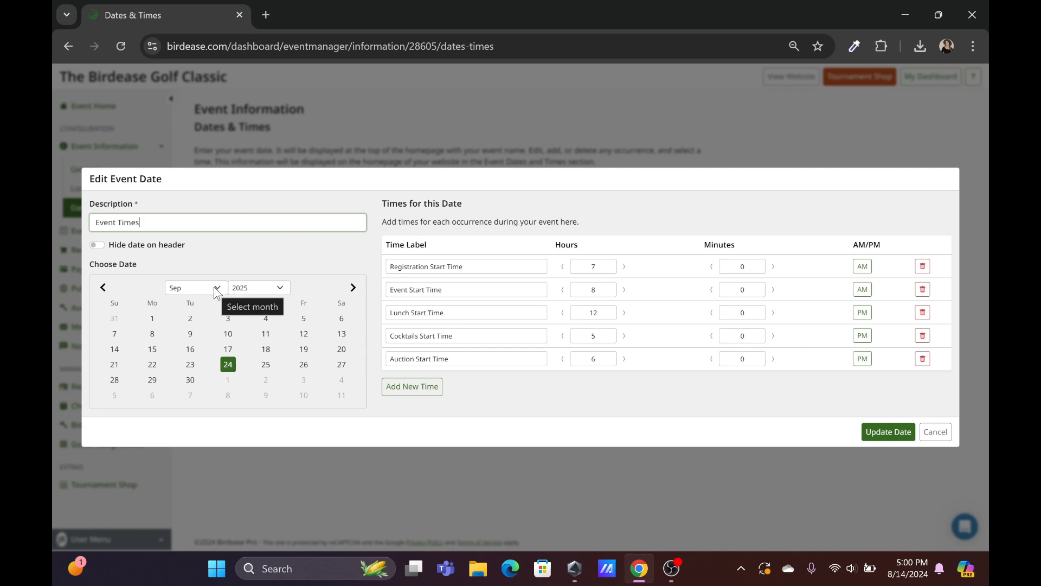
pyautogui.click(271, 292)
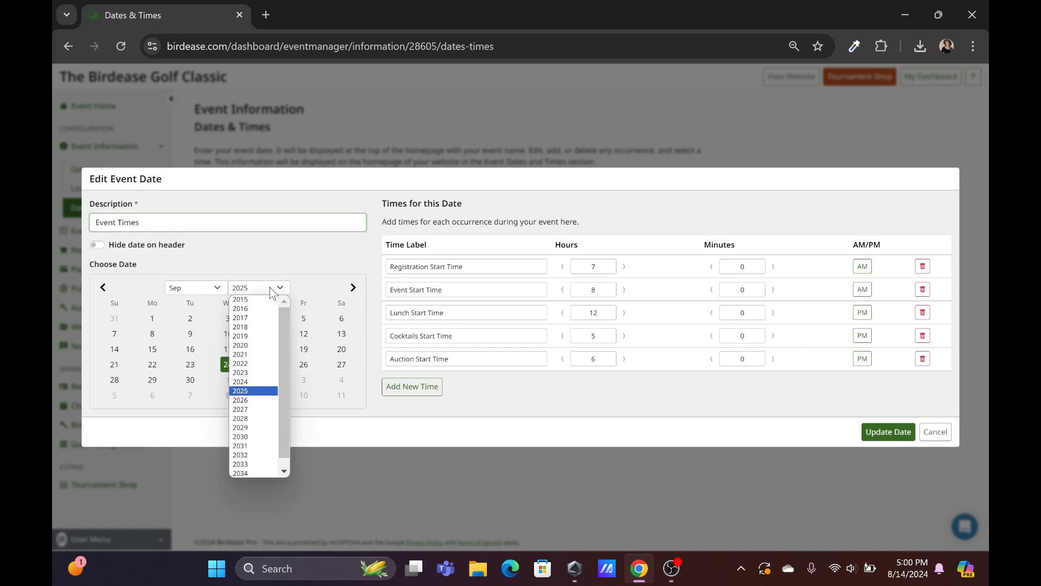
pyautogui.click(273, 292)
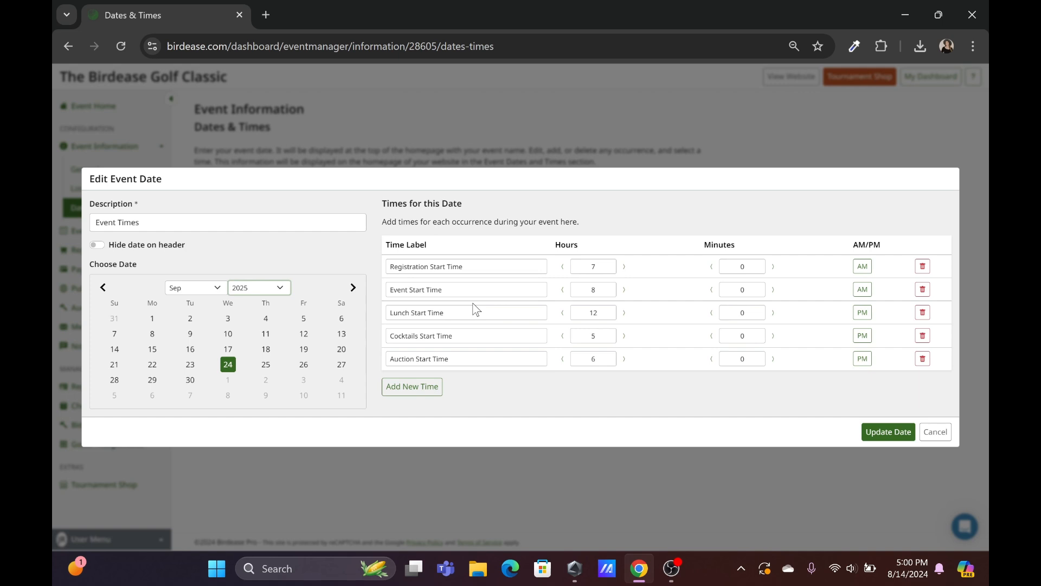
pyautogui.click(477, 267)
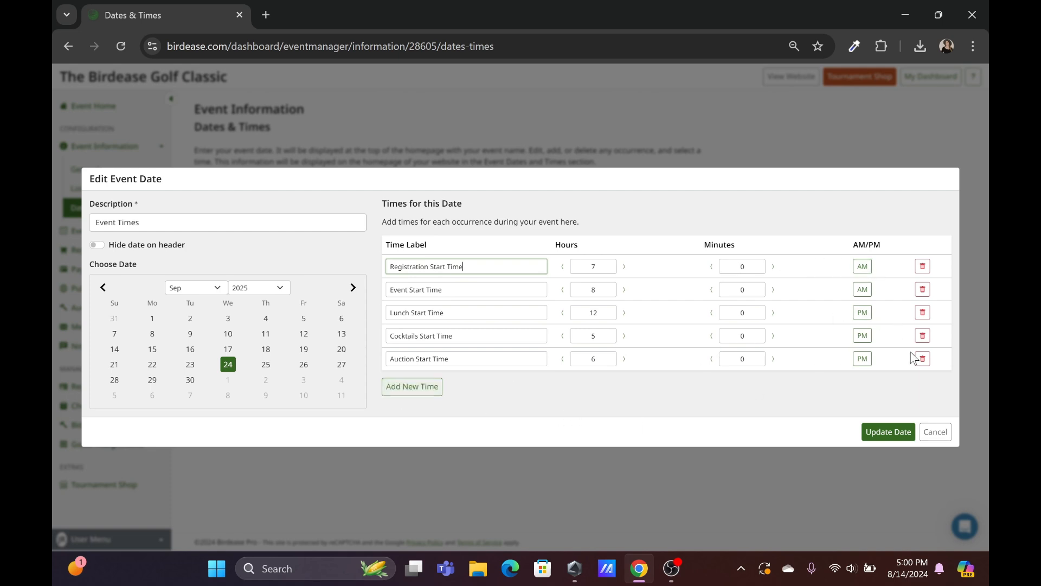
pyautogui.click(942, 436)
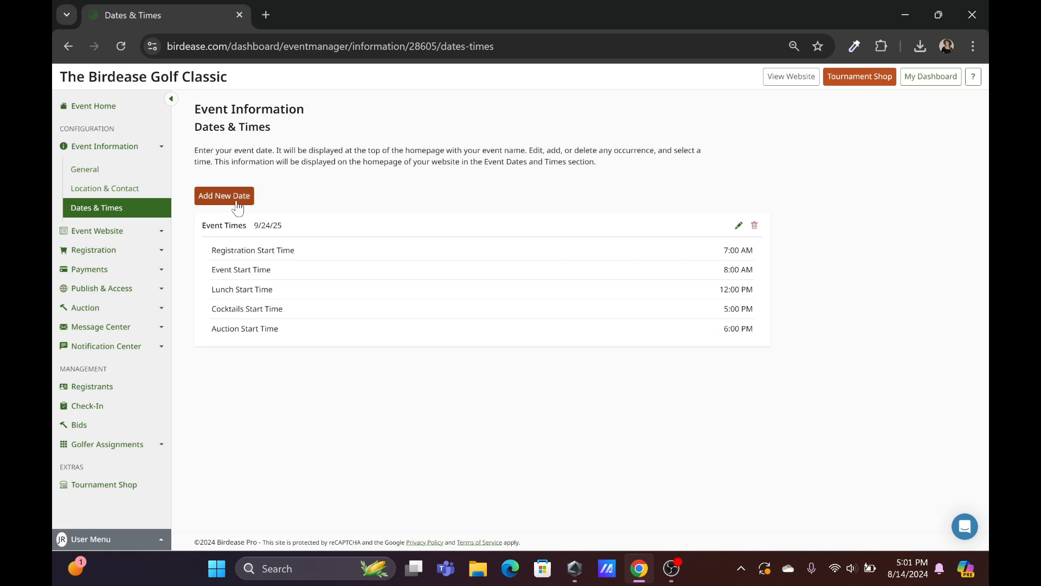
pyautogui.click(237, 208)
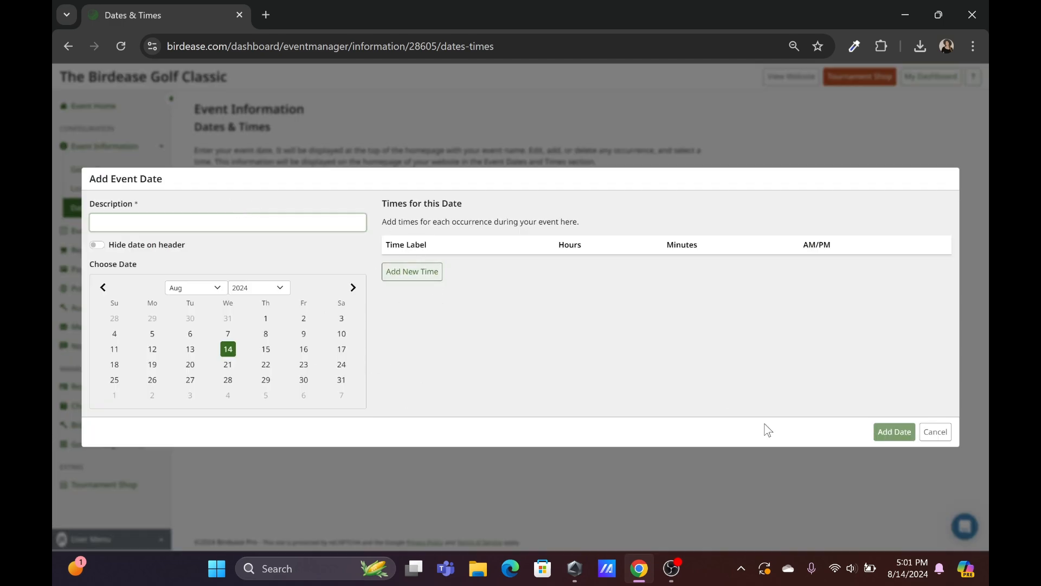
pyautogui.click(937, 437)
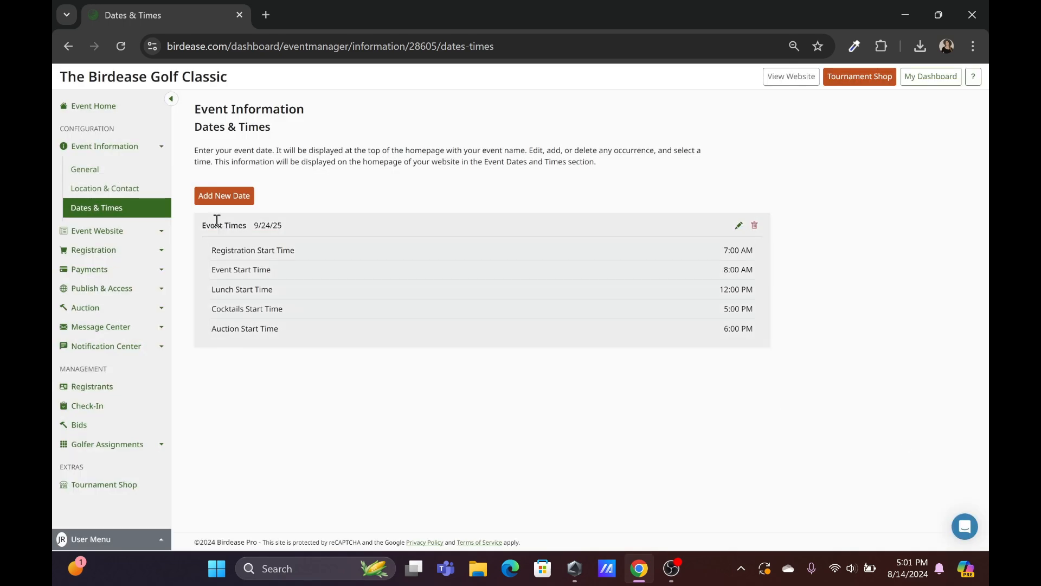
# Review the Event Details website page content, enable showing the Google Map on the home page, and save the page
pyautogui.click(149, 234)
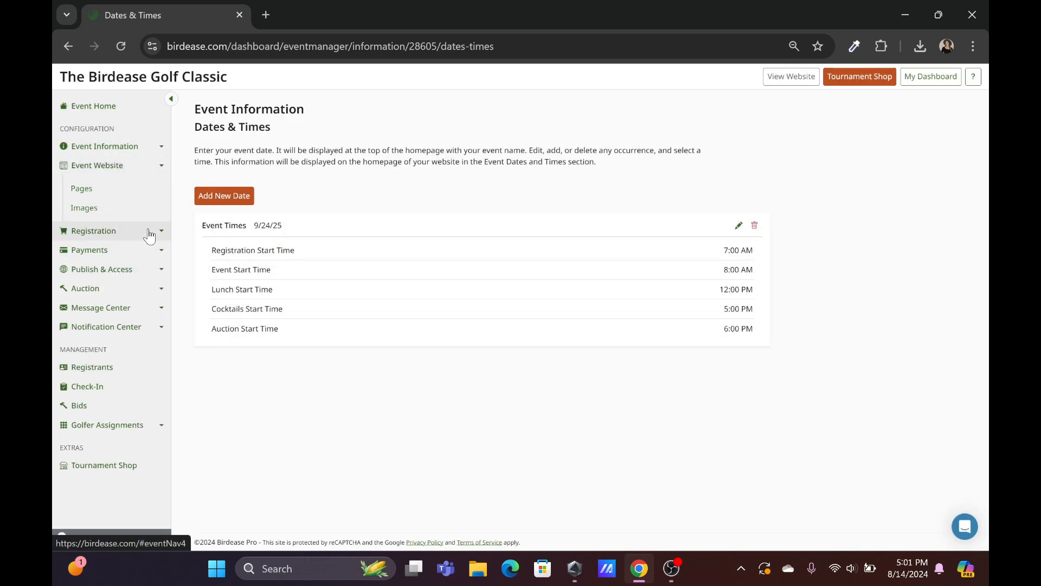
pyautogui.click(134, 193)
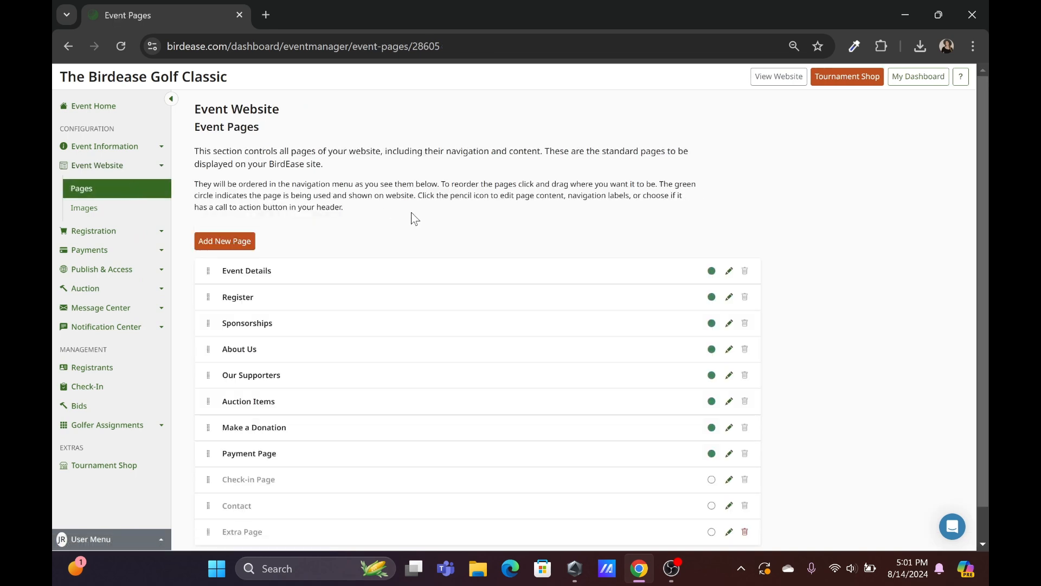
pyautogui.scroll(-1, 415, 219)
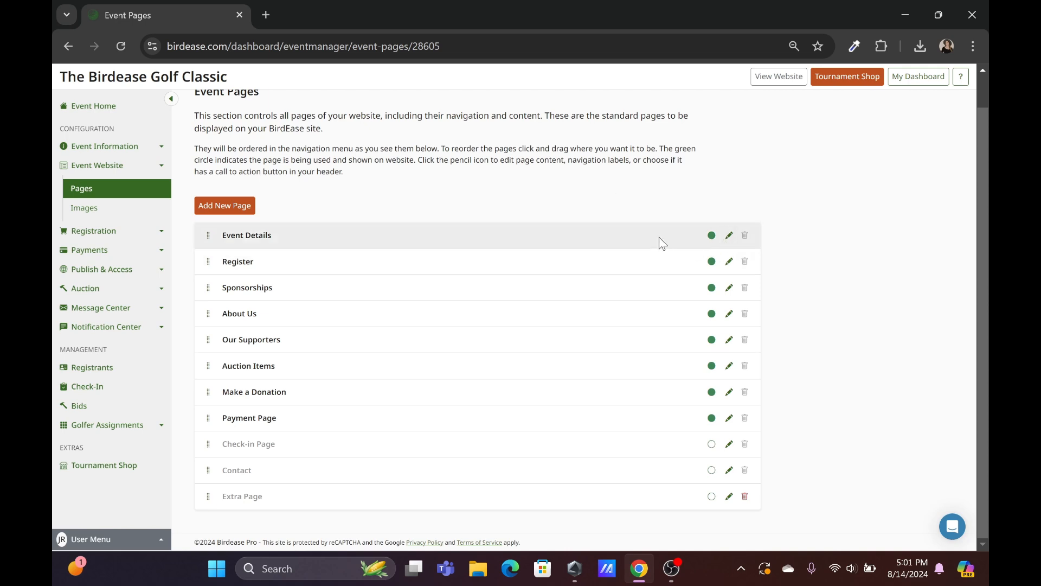
pyautogui.click(730, 239)
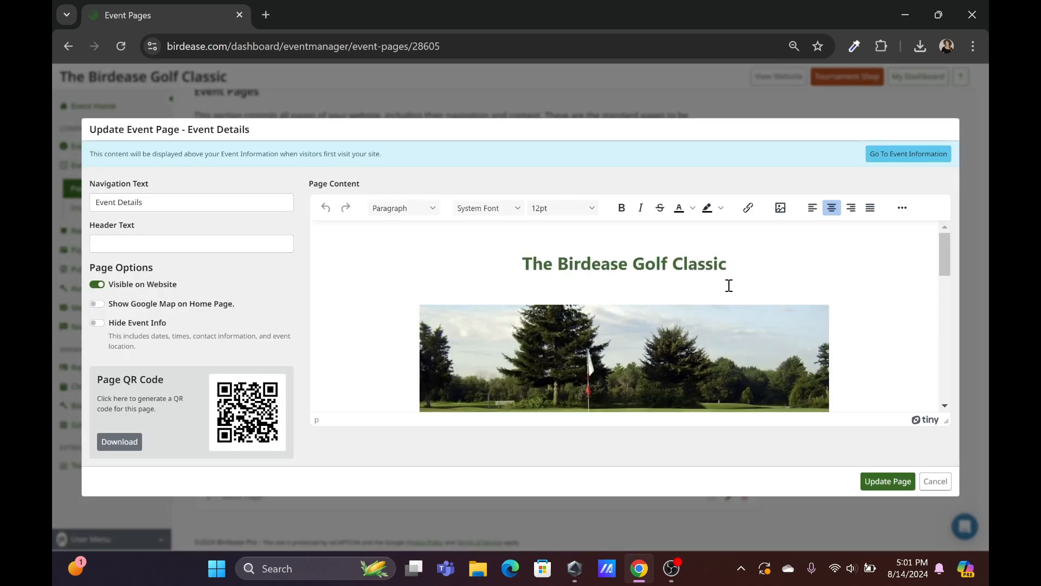
pyautogui.scroll(-3, 728, 284)
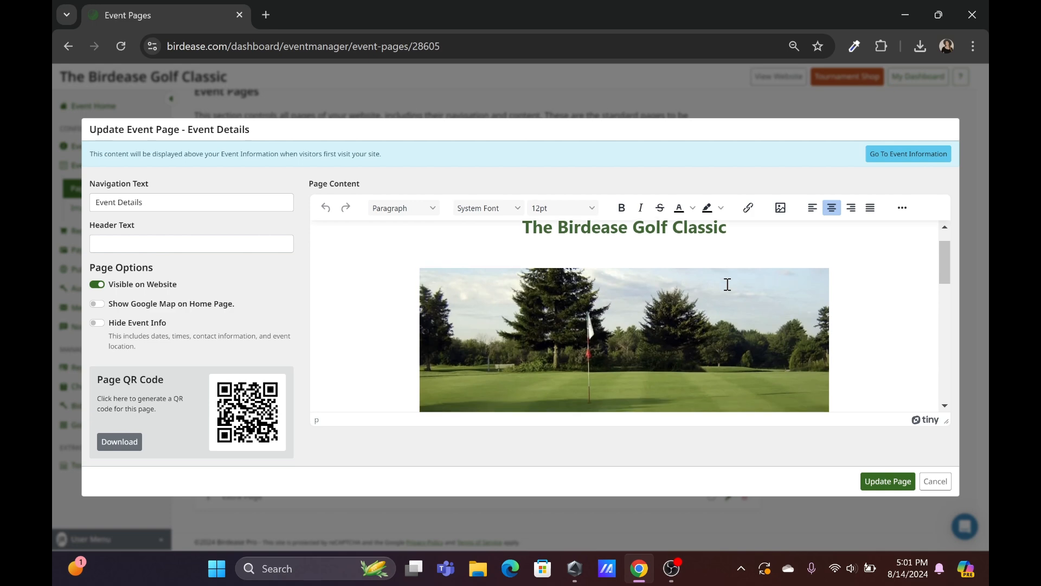
pyautogui.scroll(-3, 727, 285)
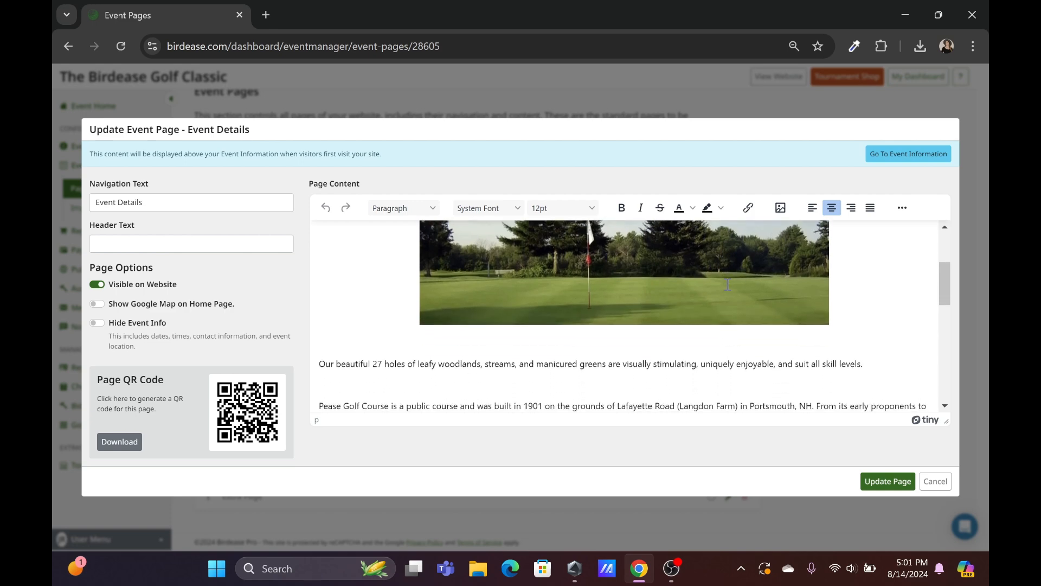
pyautogui.scroll(-2, 727, 284)
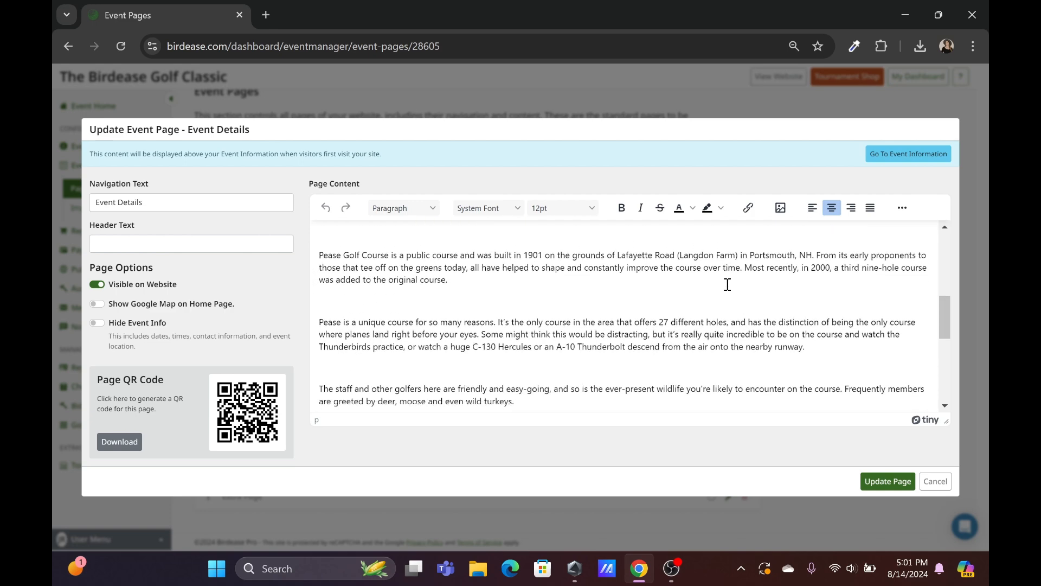
pyautogui.scroll(-3, 728, 284)
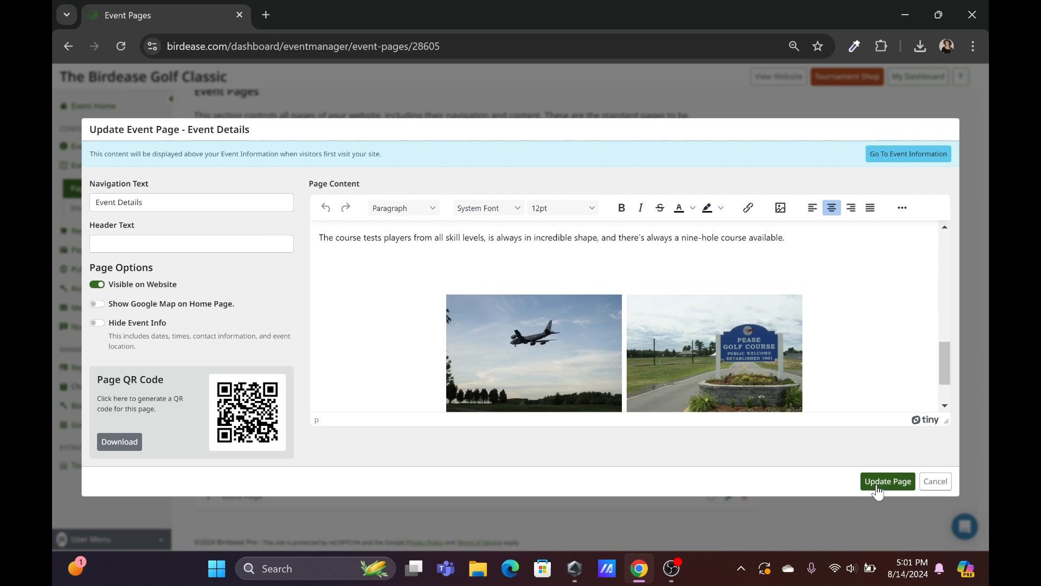
pyautogui.click(97, 307)
pyautogui.click(887, 482)
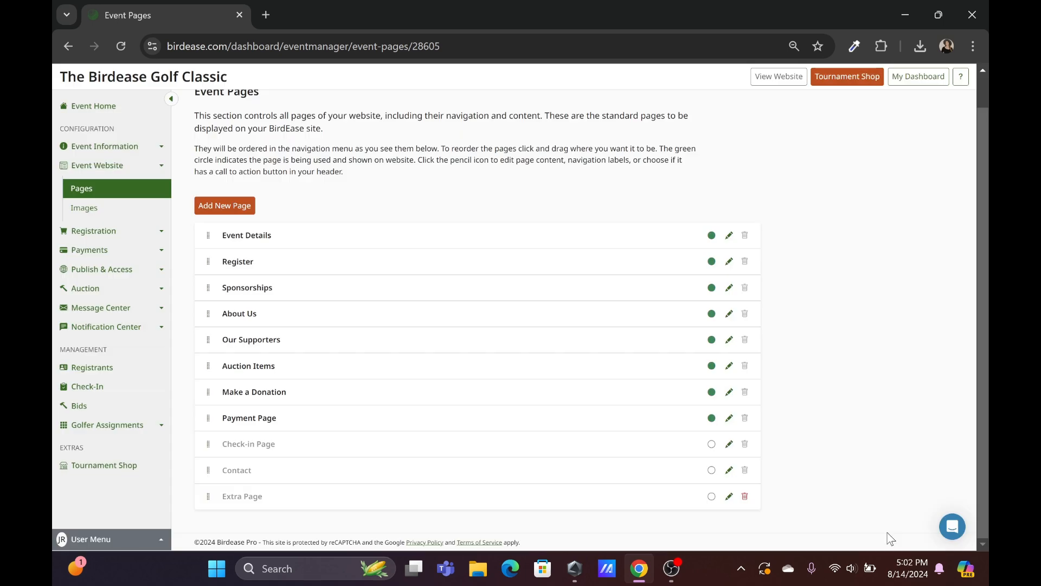
# Inspect the Sponsorships page settings and its introductory text, leaving the page without saving
pyautogui.click(728, 290)
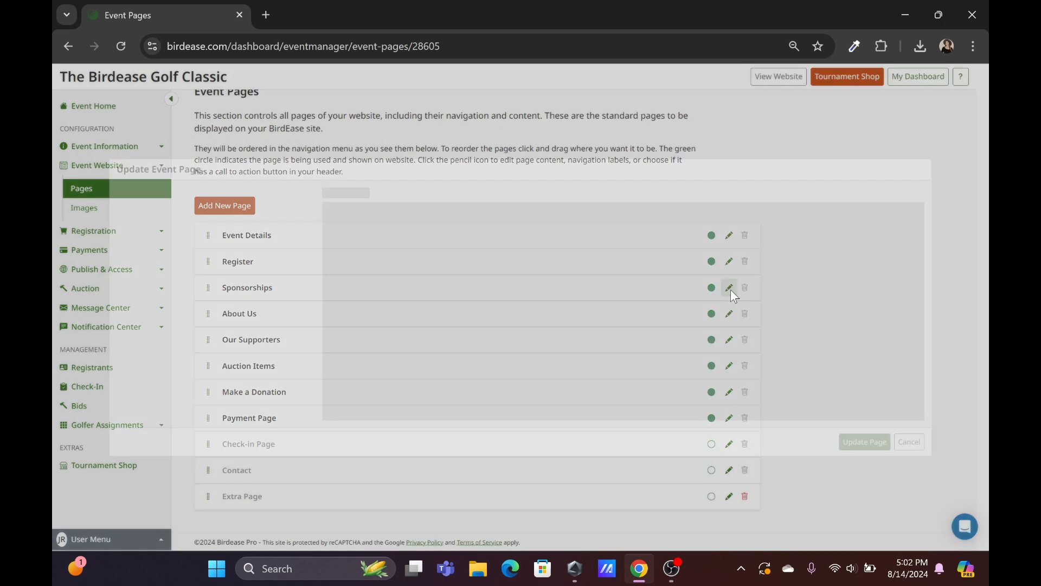
pyautogui.moveTo(563, 251); pyautogui.dragTo(320, 252)
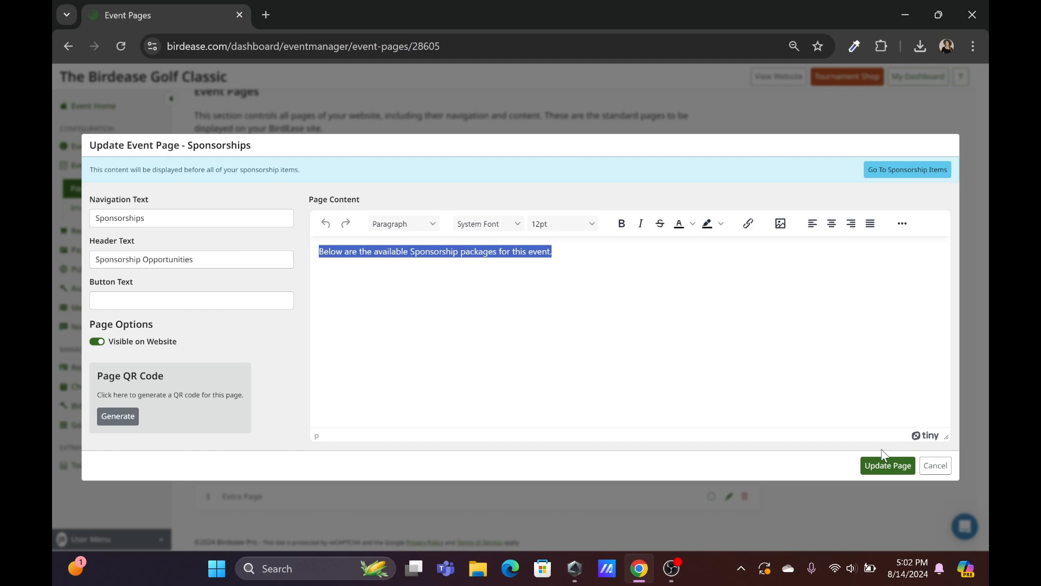
pyautogui.click(945, 465)
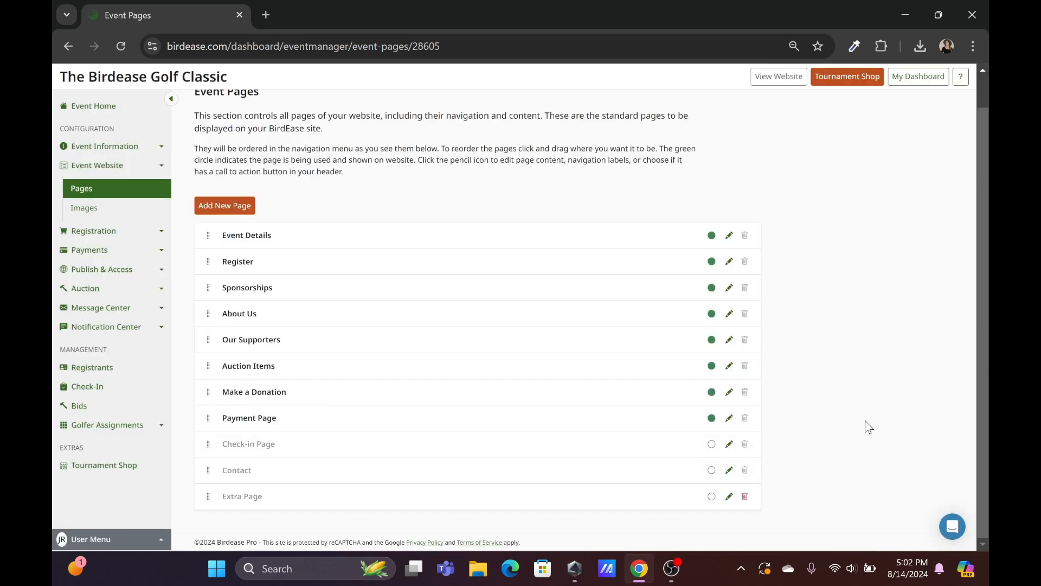
# Hide the Auction Items page from the event website and save the page
pyautogui.click(730, 369)
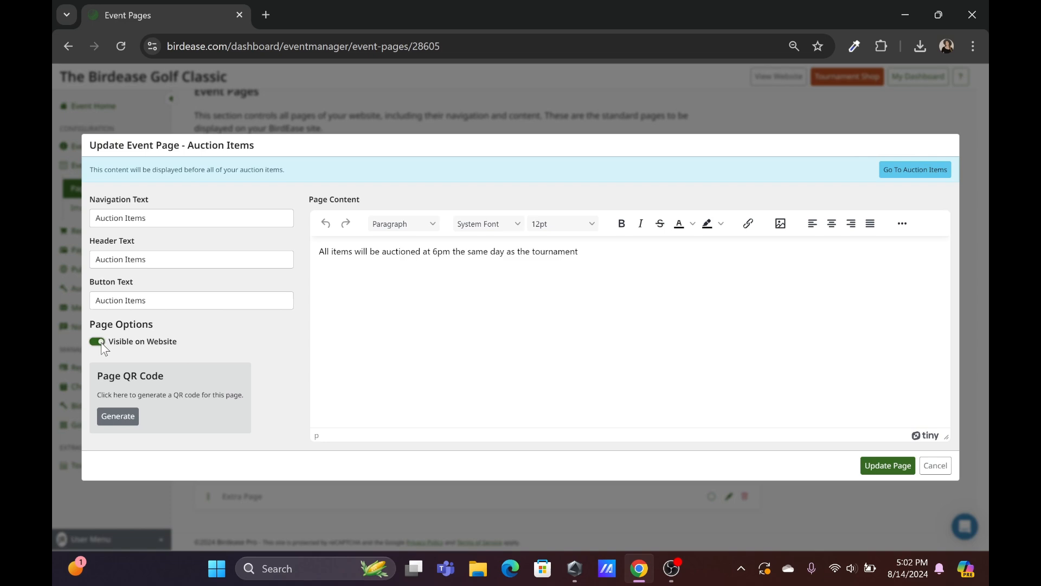
pyautogui.click(885, 467)
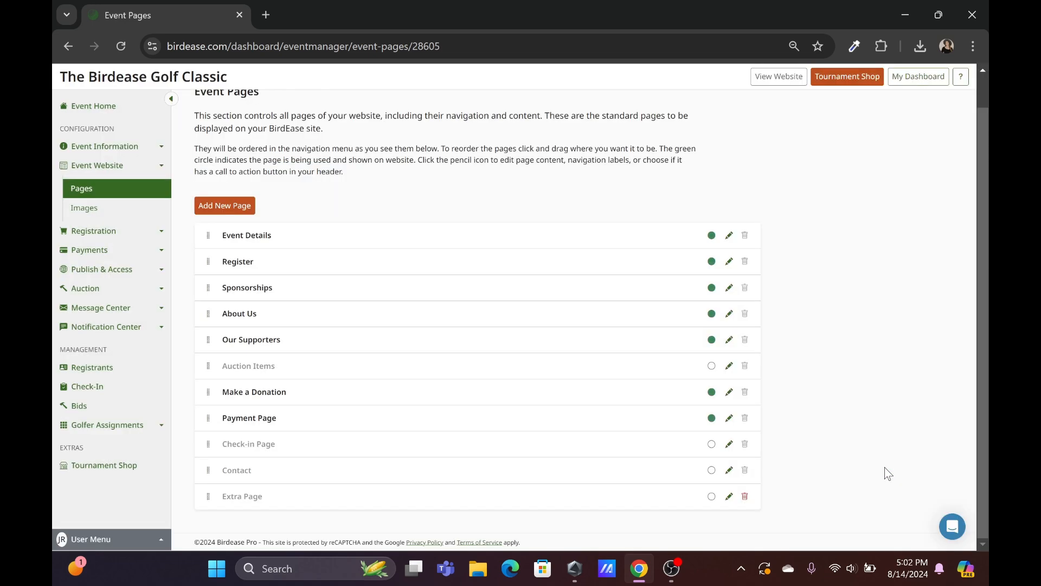
# Look through all images uploaded for the event website
pyautogui.click(142, 209)
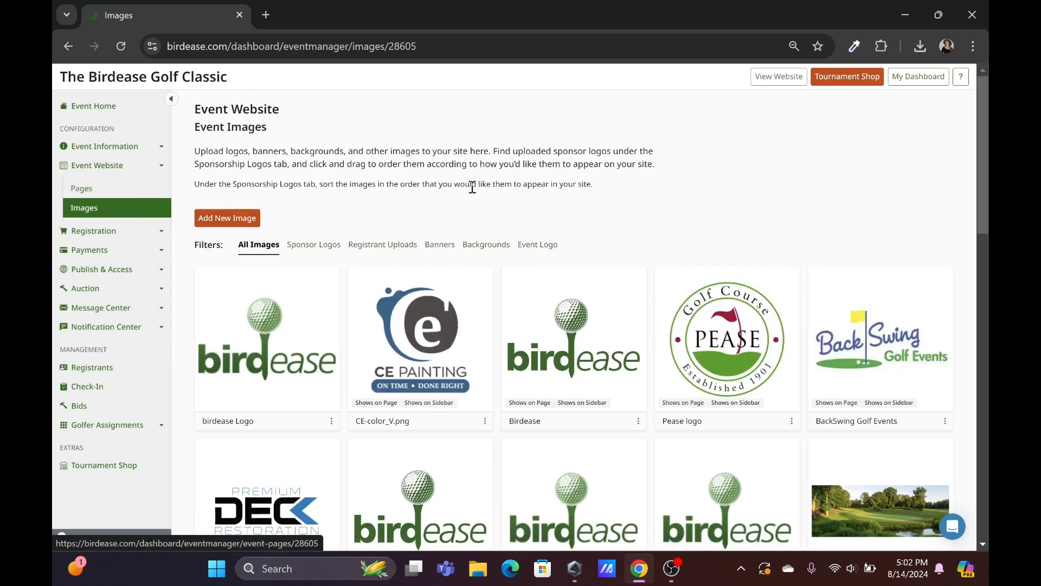
pyautogui.scroll(-2, 473, 185)
pyautogui.scroll(-4, 475, 193)
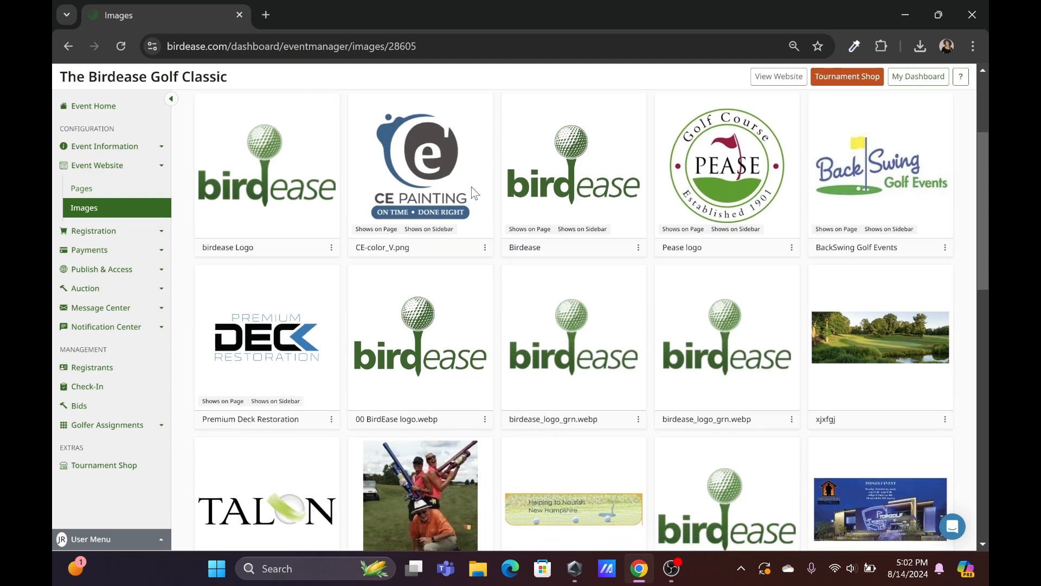
pyautogui.scroll(-4, 472, 189)
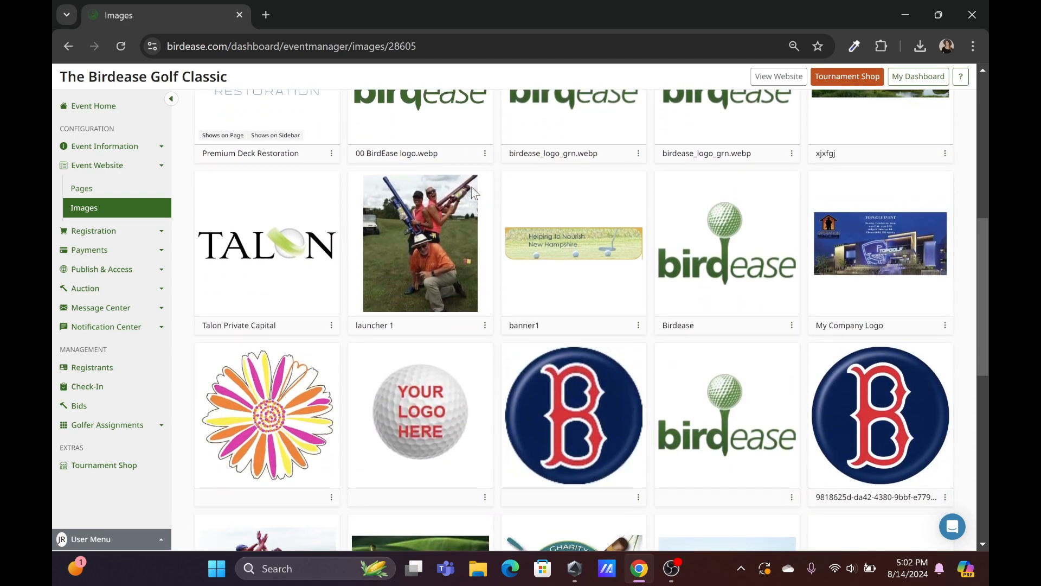
pyautogui.scroll(5, 472, 188)
pyautogui.scroll(6, 471, 187)
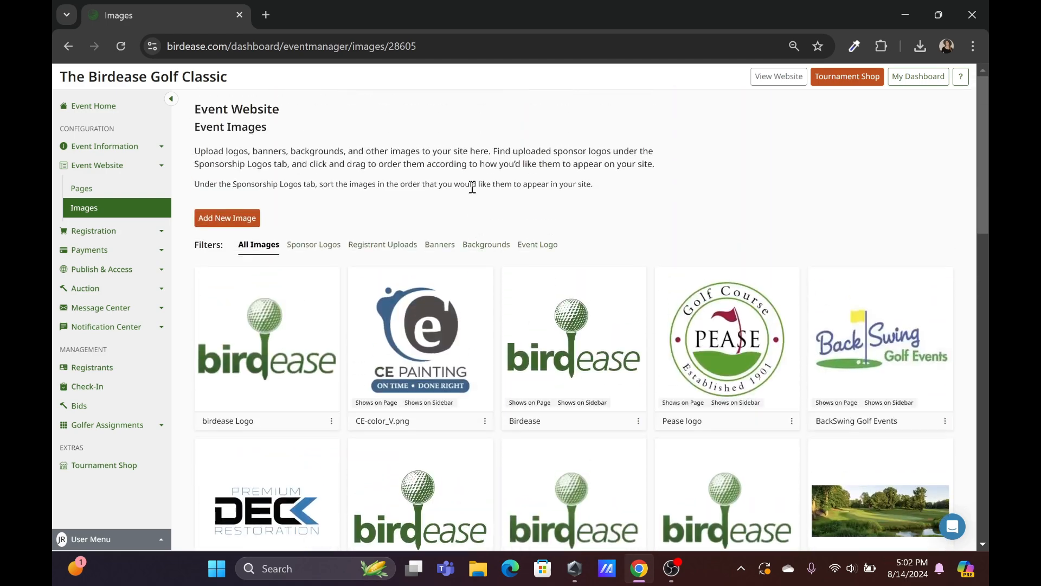
# Filter the event images to sponsor logos and examine the ordering handle and display options of the Birdease logo
pyautogui.click(311, 245)
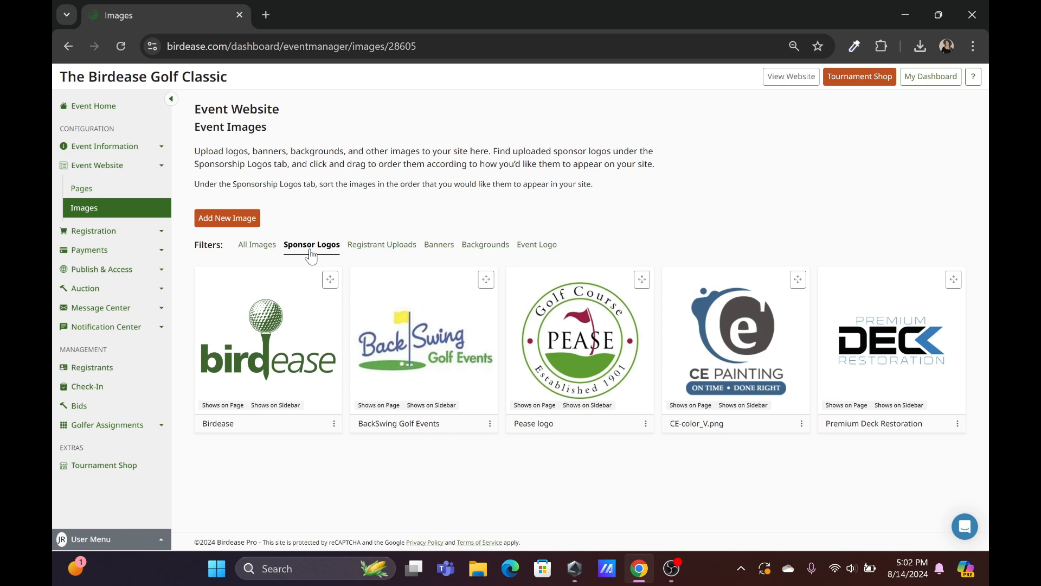
pyautogui.moveTo(330, 279)
pyautogui.mouseDown()
pyautogui.moveTo(591, 268)
pyautogui.moveTo(594, 282)
pyautogui.moveTo(332, 276)
pyautogui.mouseUp()
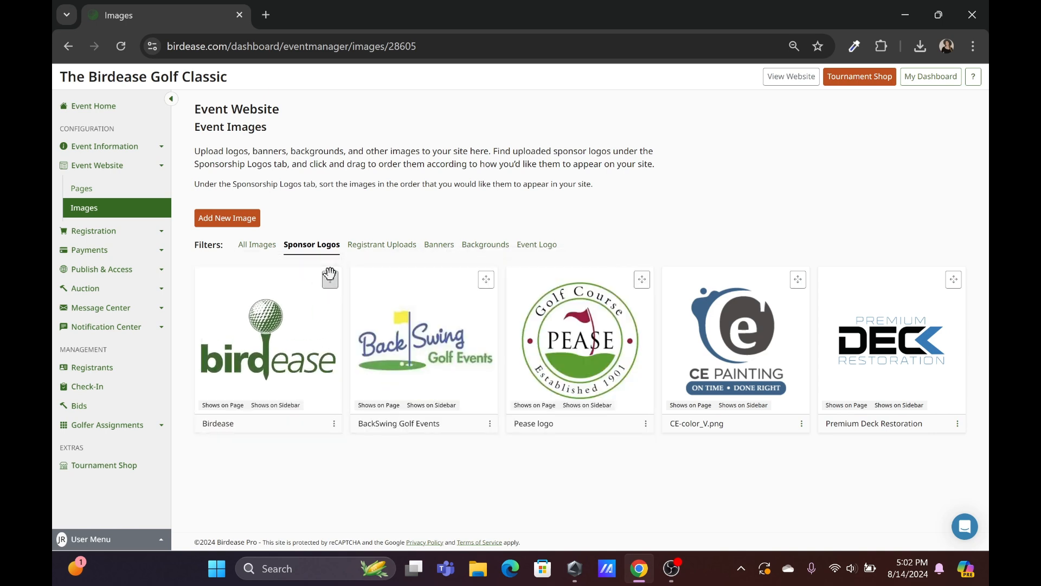
pyautogui.click(334, 423)
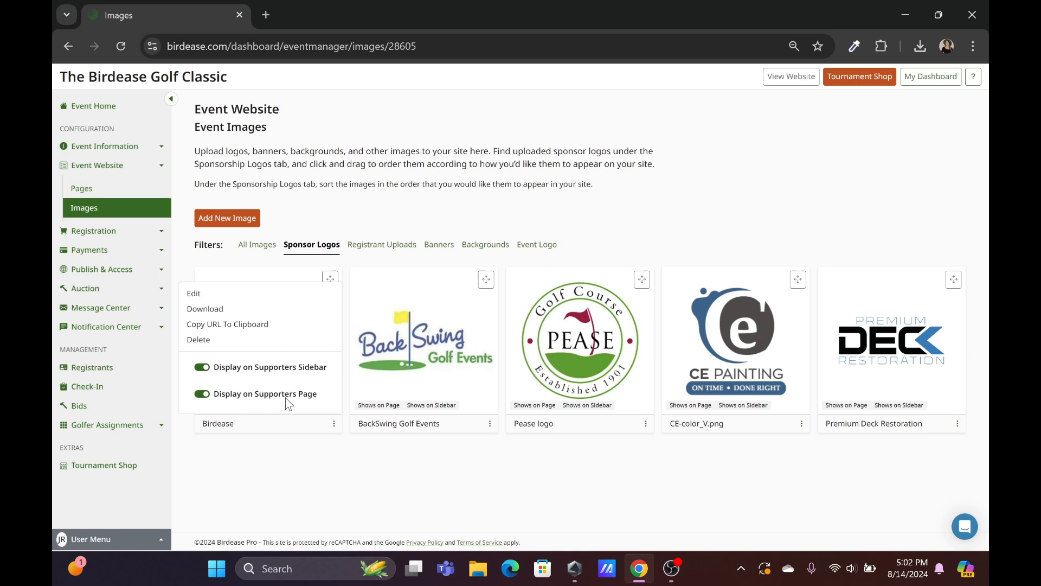
pyautogui.click(312, 475)
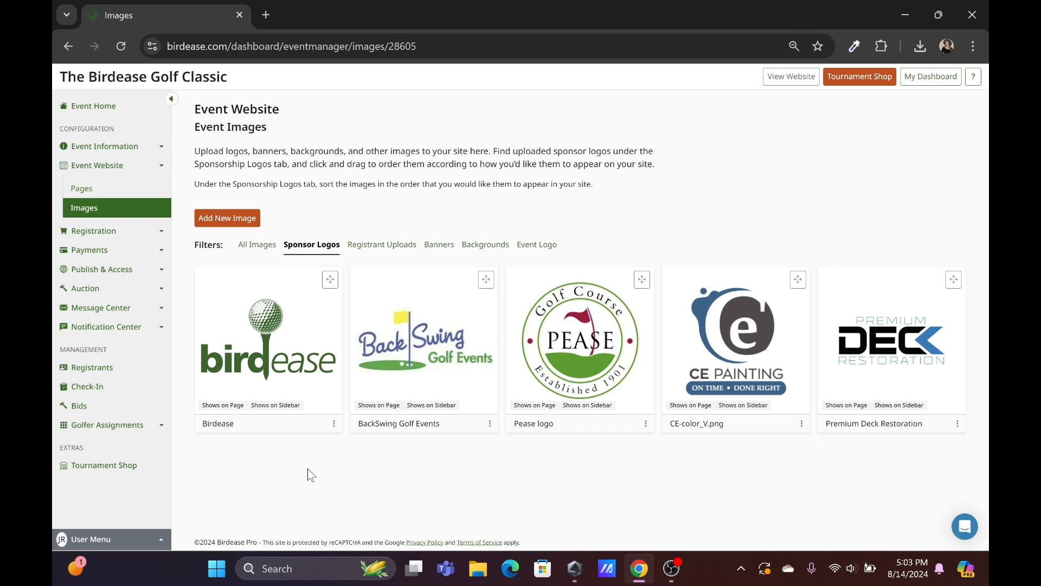
pyautogui.click(334, 424)
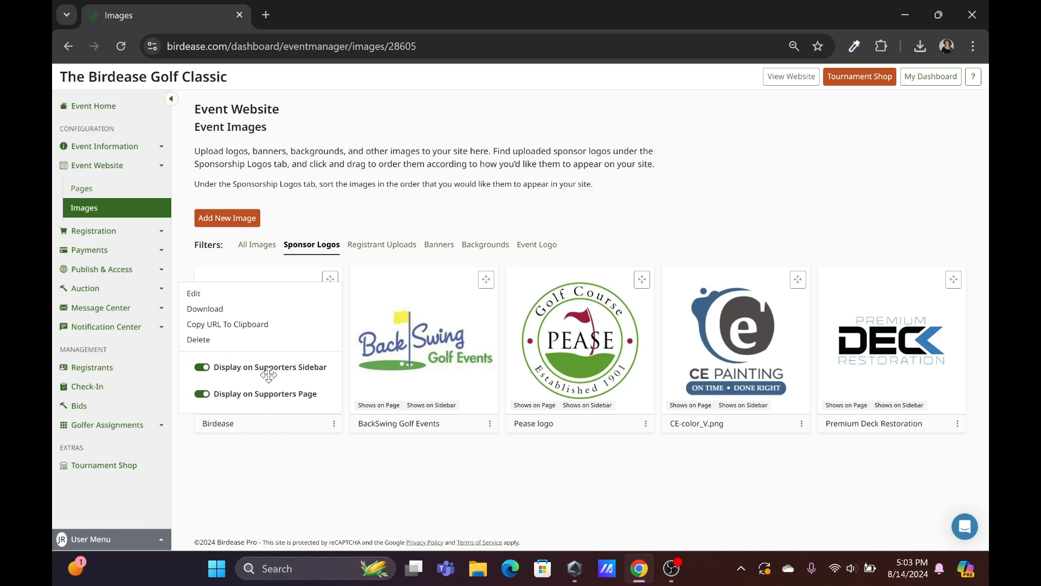
# Look through the event images filtered by registrant uploads, banners and backgrounds, returning to the banners
pyautogui.click(305, 480)
pyautogui.click(382, 244)
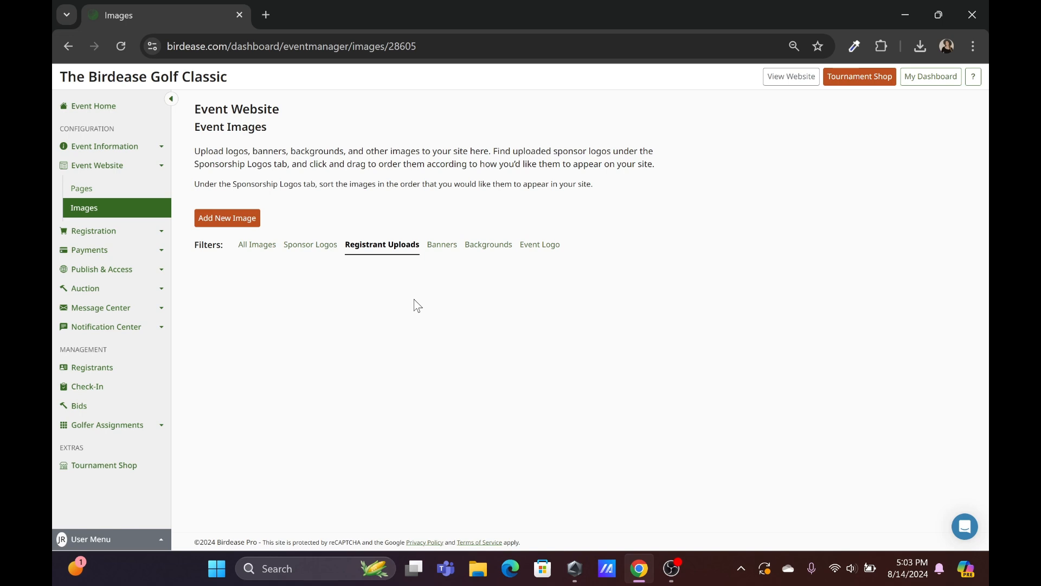
pyautogui.click(452, 249)
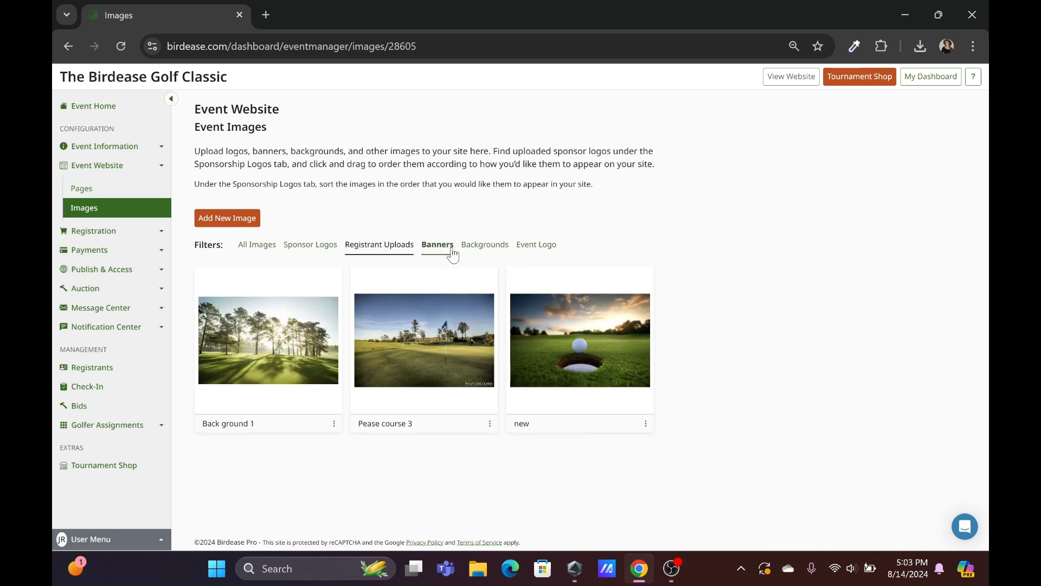
pyautogui.click(481, 249)
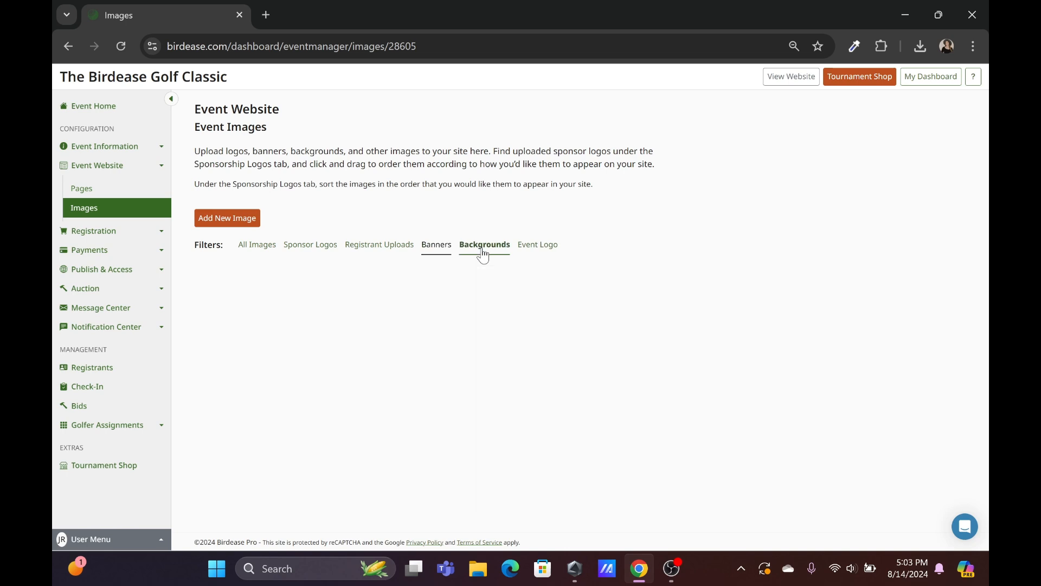
pyautogui.click(443, 253)
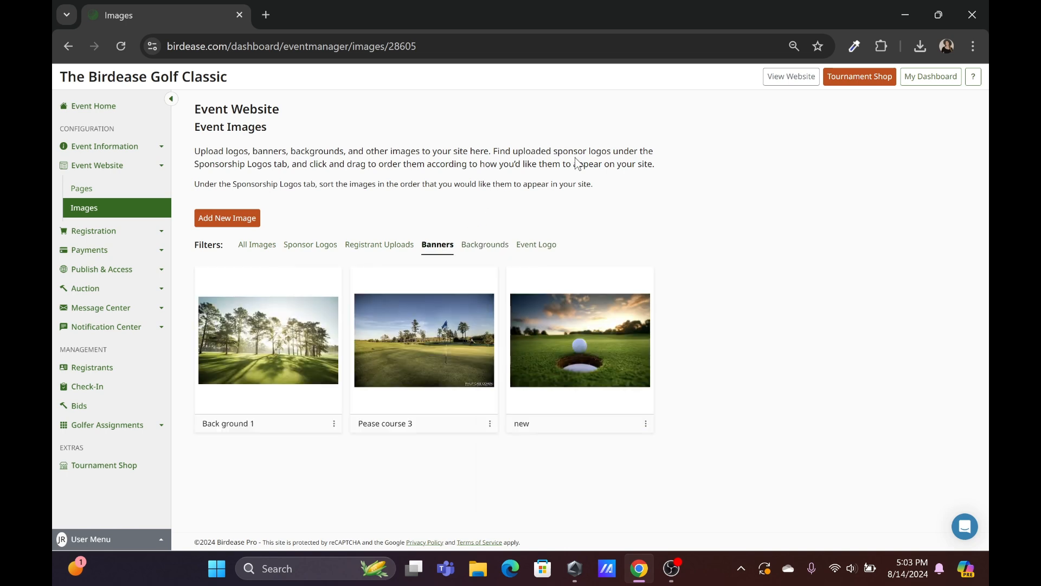
# View the event website's Look and Feel options, and return to the event images to check the backgrounds and banners
pyautogui.click(774, 80)
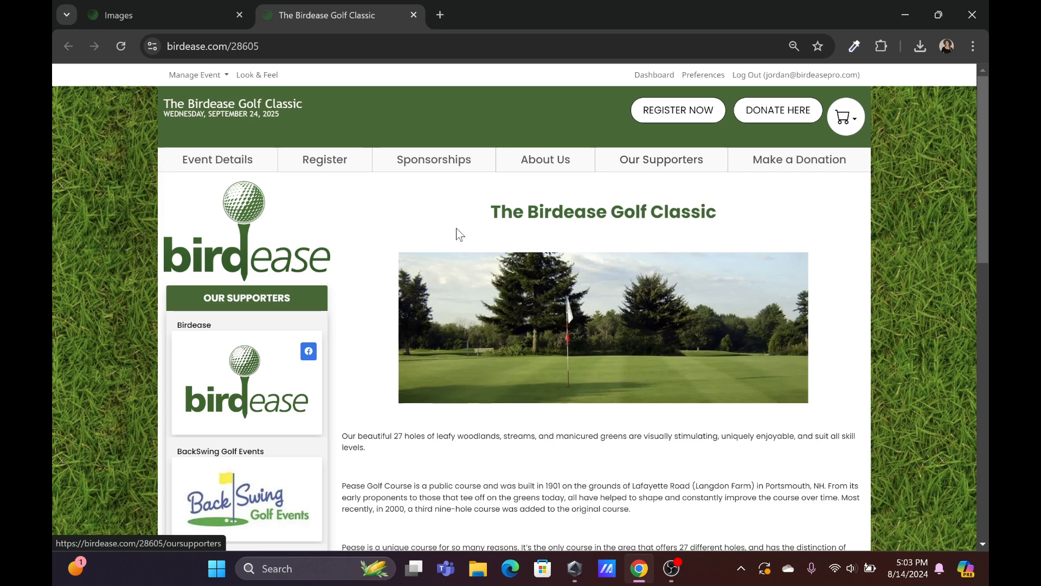
pyautogui.click(269, 76)
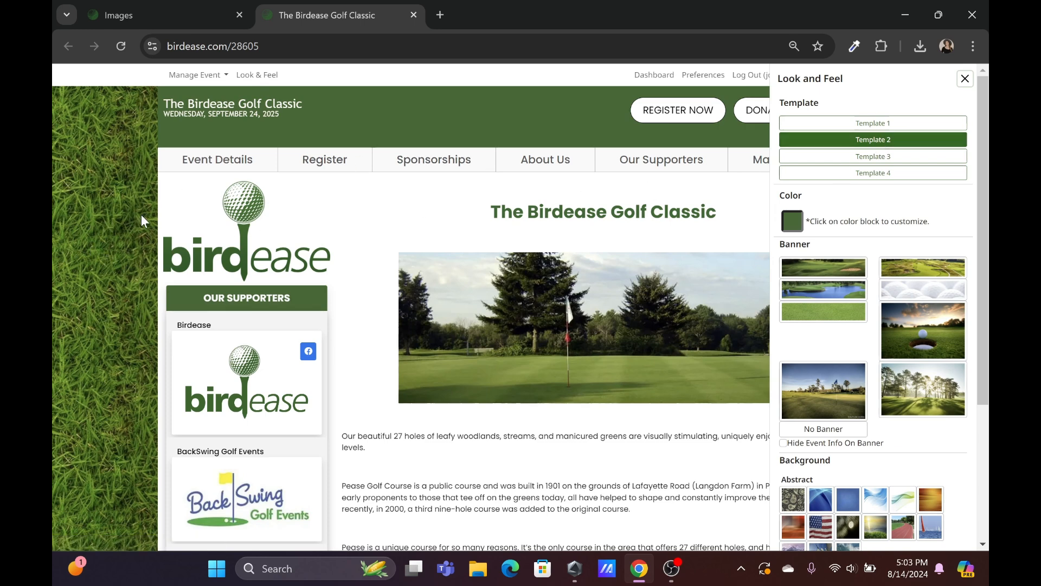
pyautogui.click(176, 11)
pyautogui.click(499, 250)
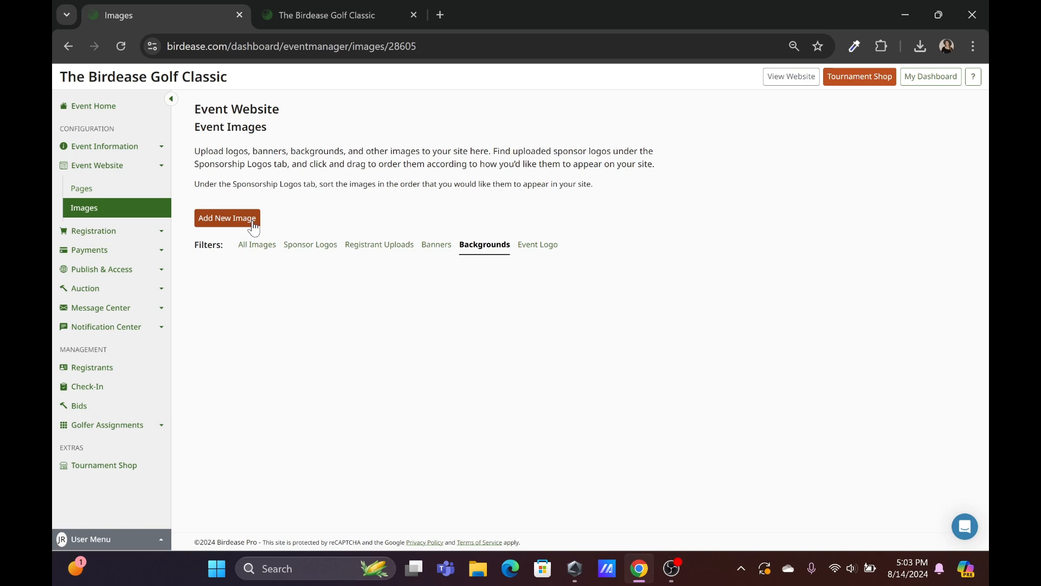
pyautogui.click(436, 247)
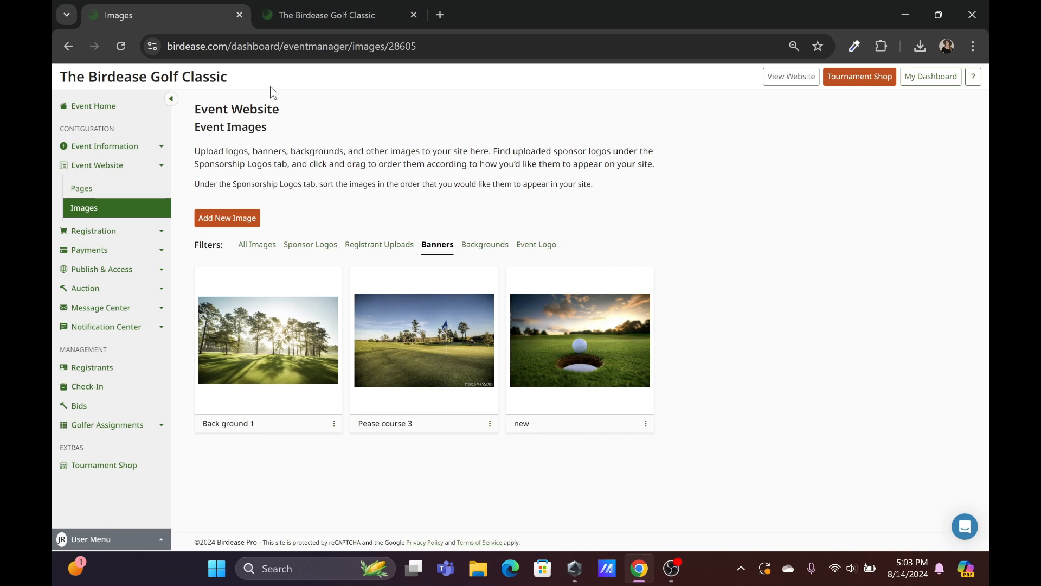
# Preview Template 4 on the event website and switch back to Template 2
pyautogui.click(312, 21)
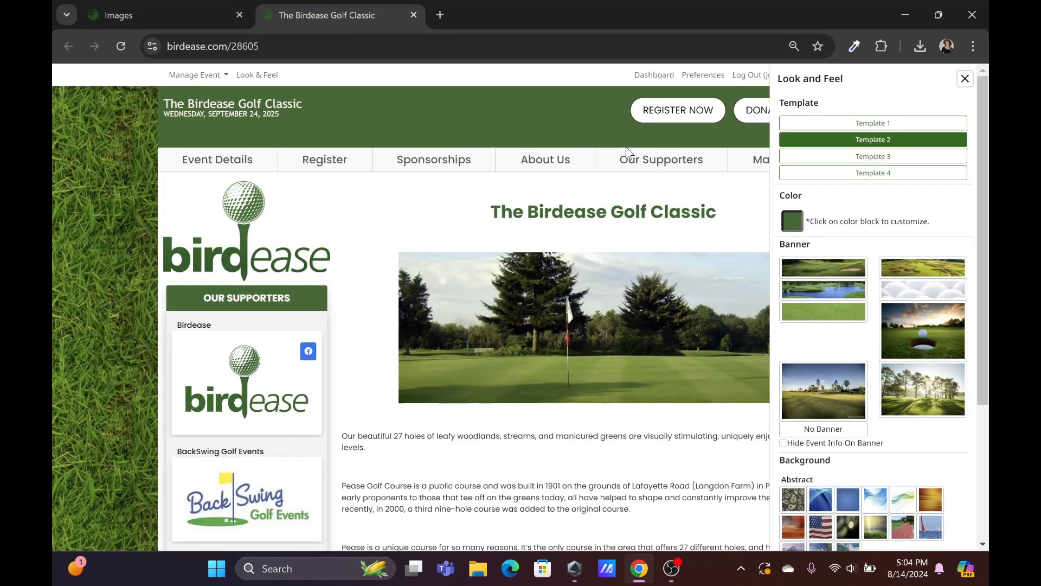
pyautogui.click(861, 173)
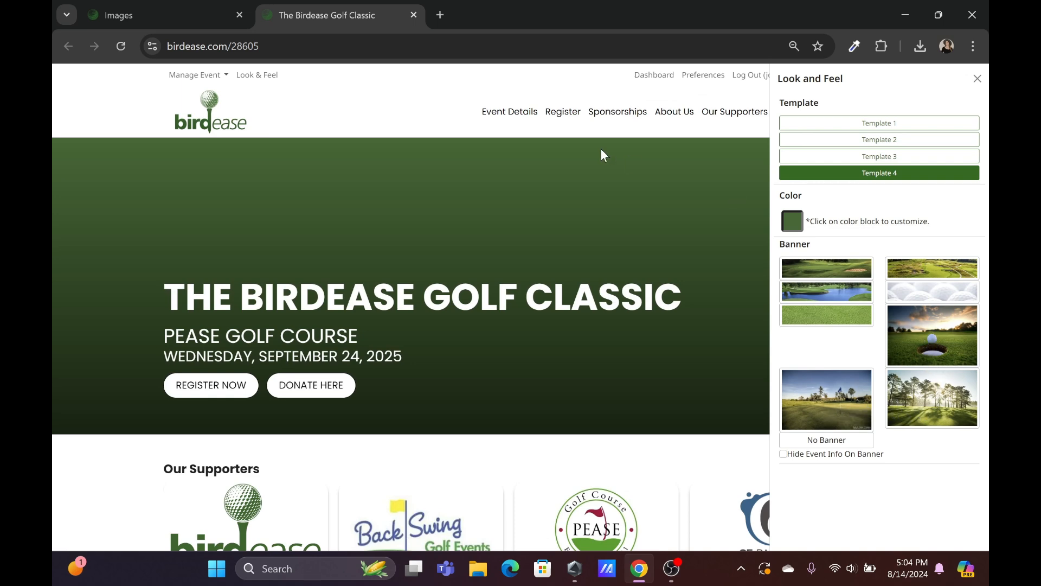
pyautogui.click(837, 140)
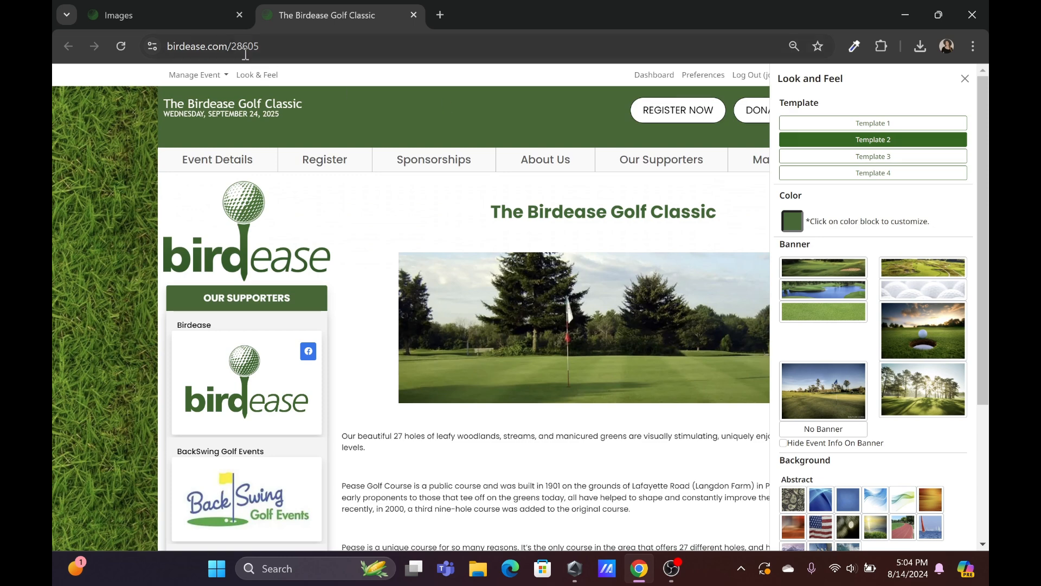
# Filter the event images to the event logos
pyautogui.click(199, 16)
pyautogui.click(552, 245)
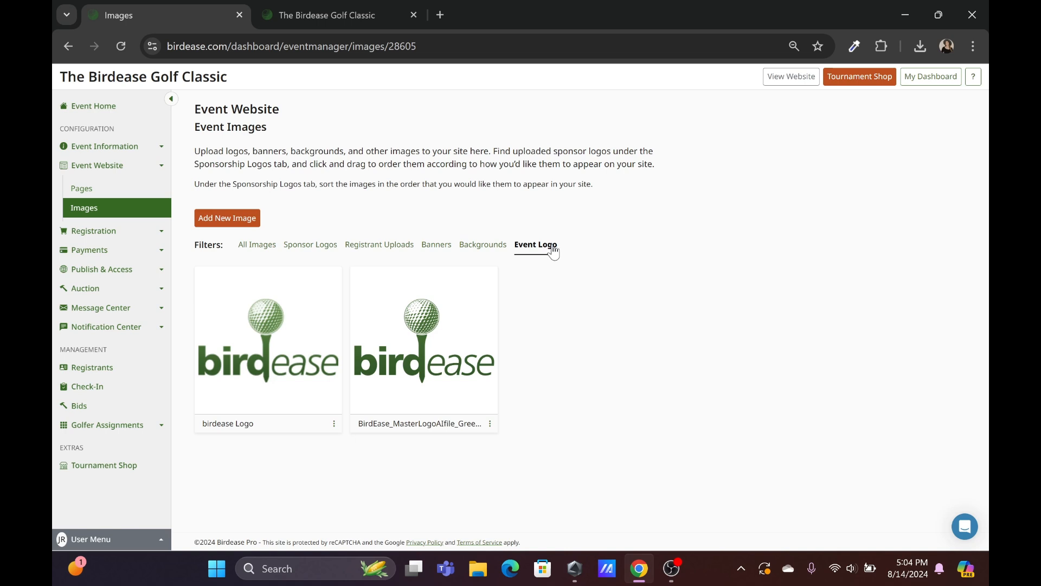
# Review the event's registration items and inspect the Foursome item's general settings, closing it without updating
pyautogui.click(145, 232)
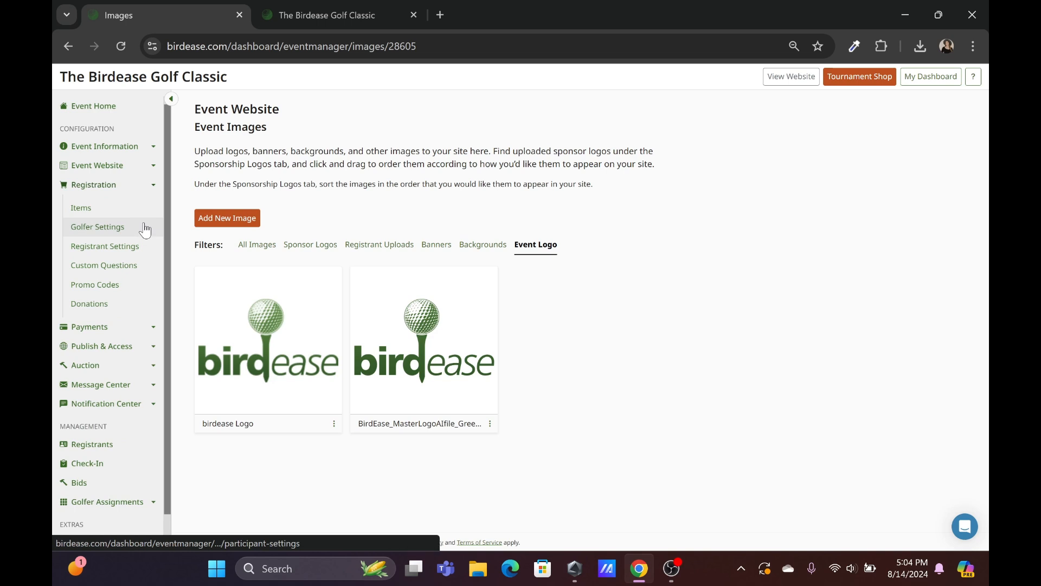
pyautogui.click(142, 212)
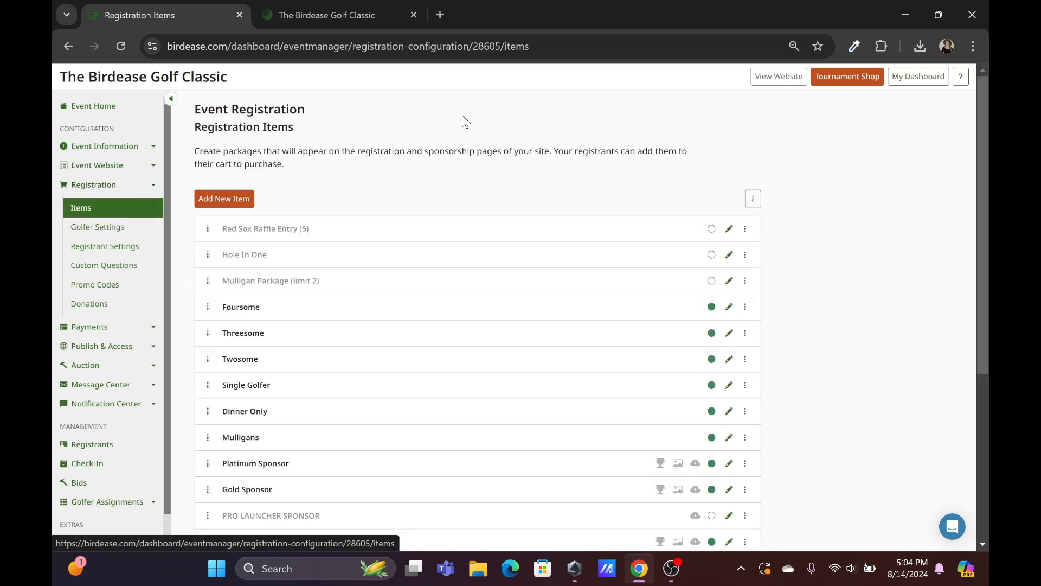
pyautogui.scroll(-2, 811, 288)
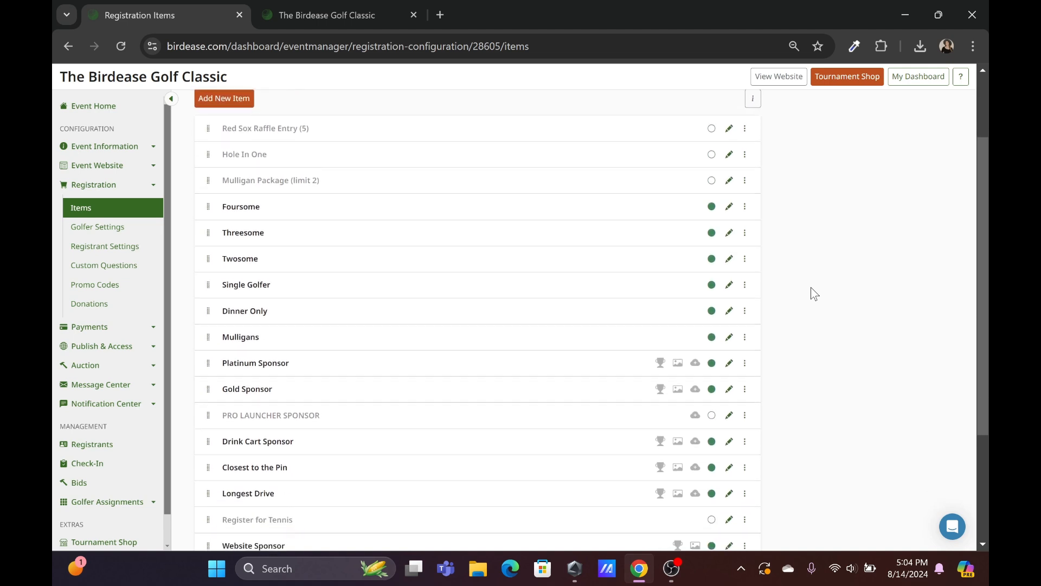
pyautogui.scroll(-1, 811, 287)
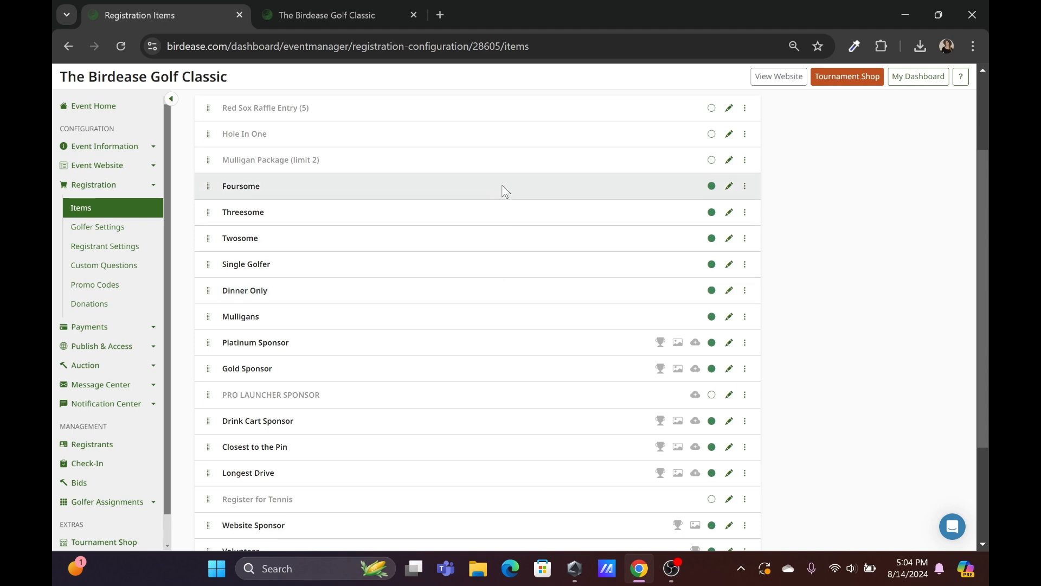
pyautogui.click(732, 187)
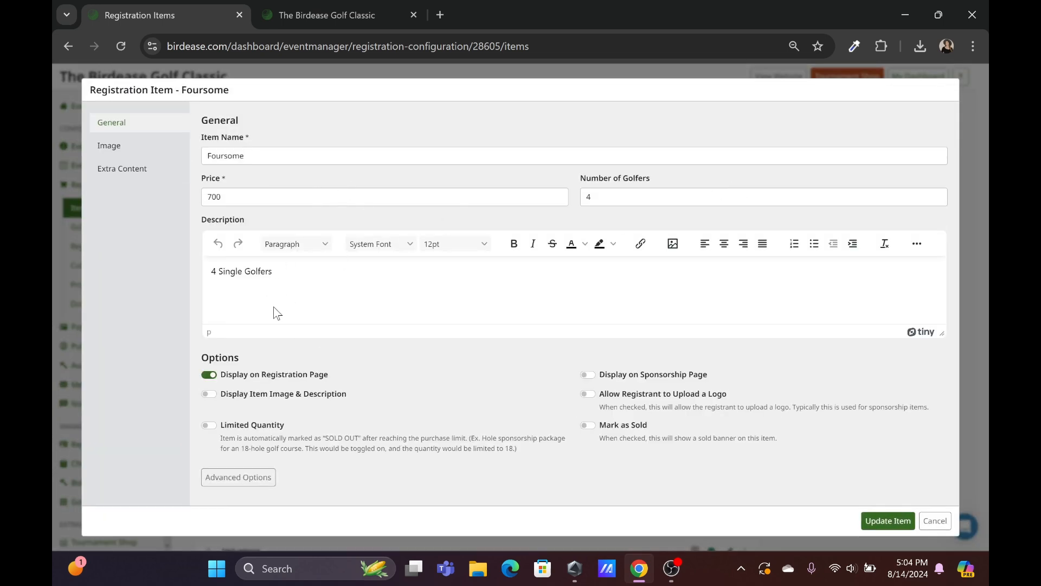
pyautogui.click(935, 520)
pyautogui.scroll(2, 815, 316)
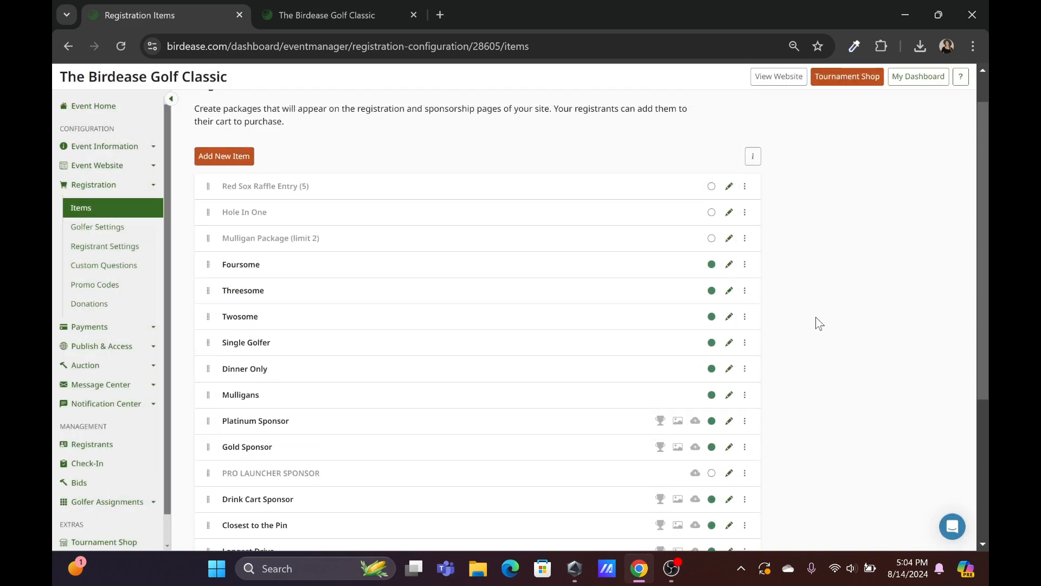
# Start a new registration item, try 8 as its number of golfers, and set the number back to 0
pyautogui.click(235, 166)
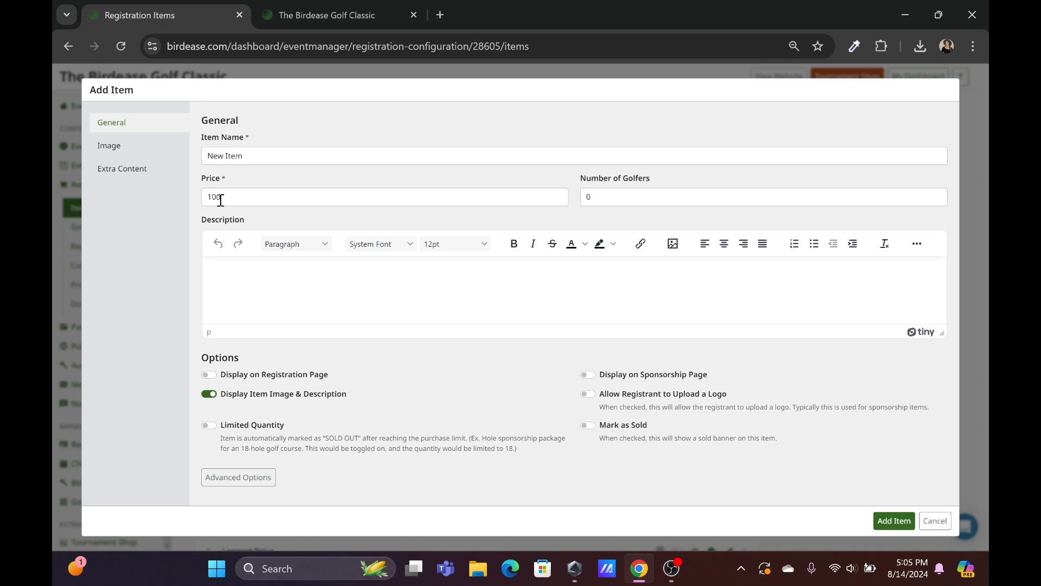
pyautogui.click(598, 196)
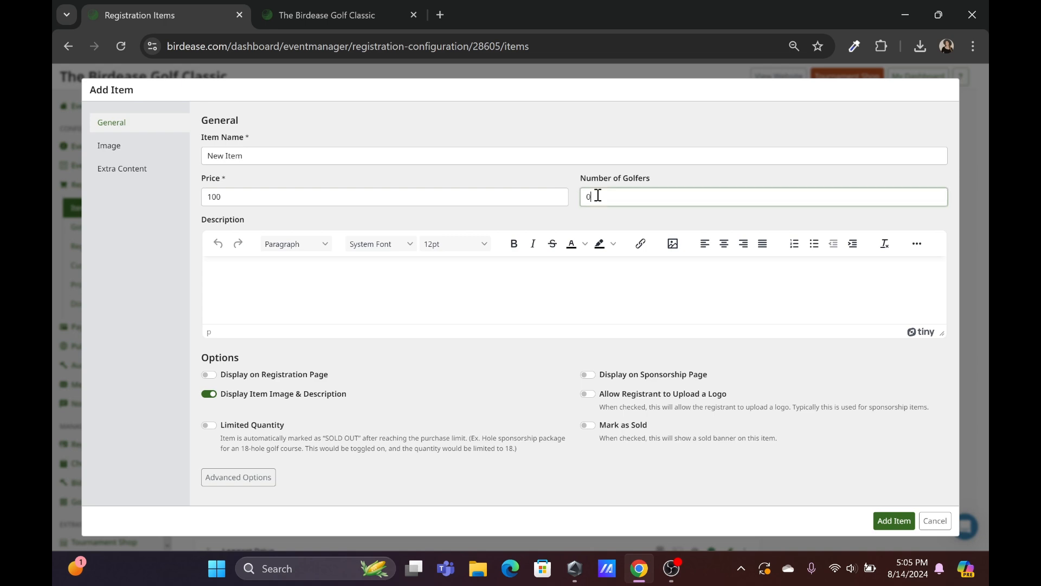
pyautogui.press('BackSpace')
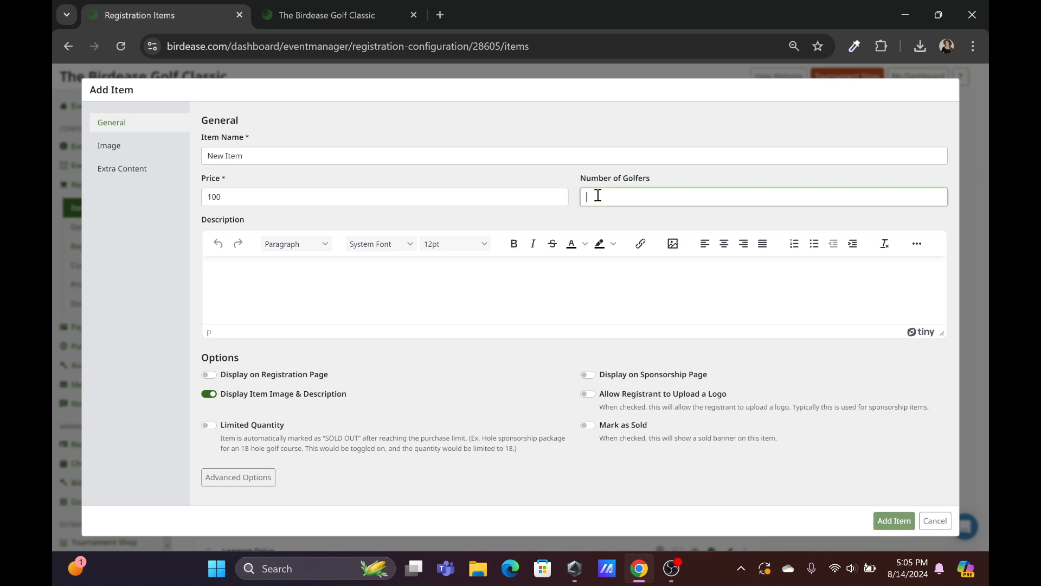
pyautogui.write('8')
pyautogui.click(619, 146)
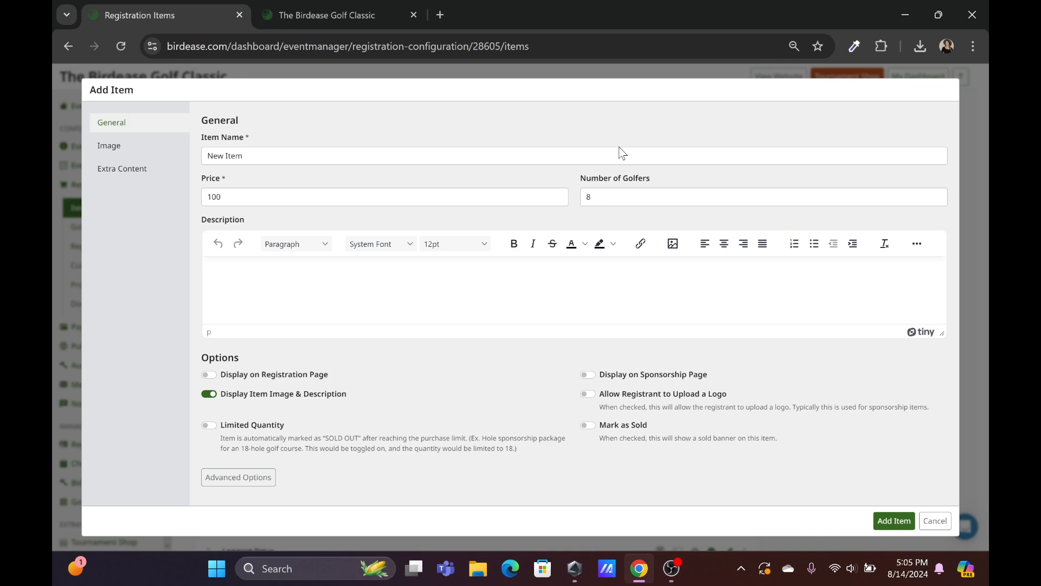
pyautogui.click(626, 201)
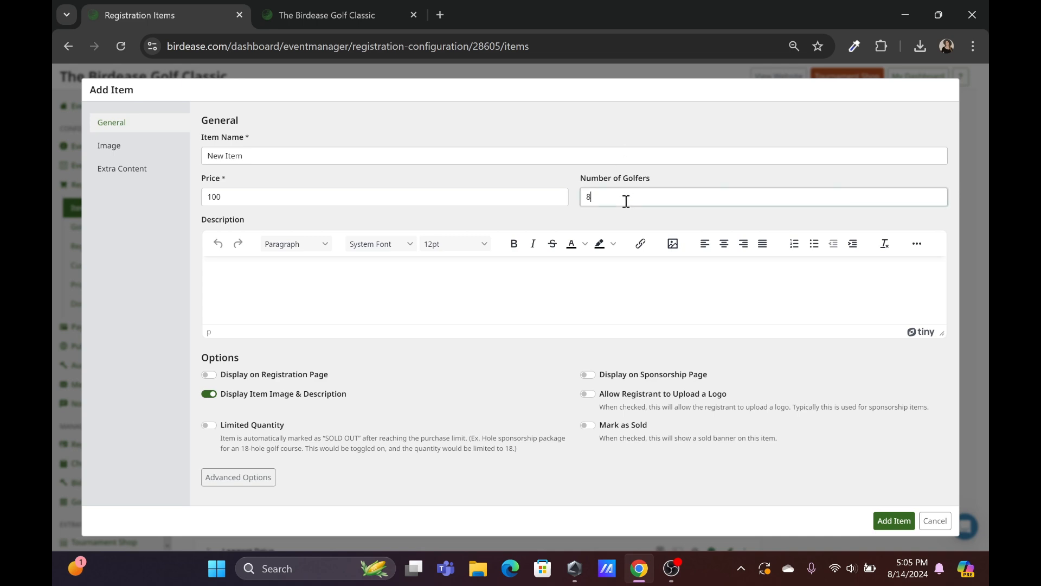
pyautogui.press('BackSpace')
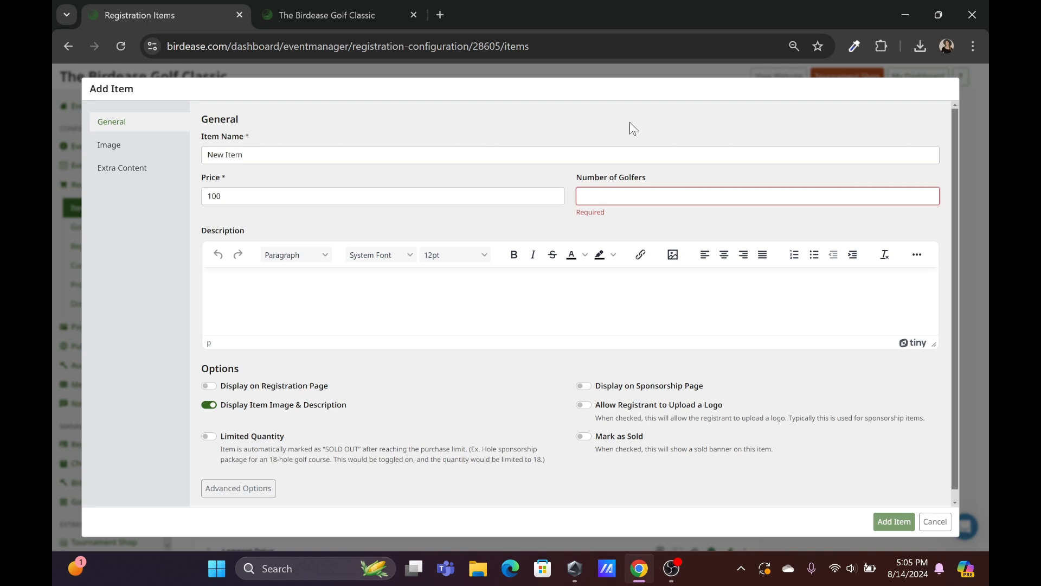
pyautogui.write('0')
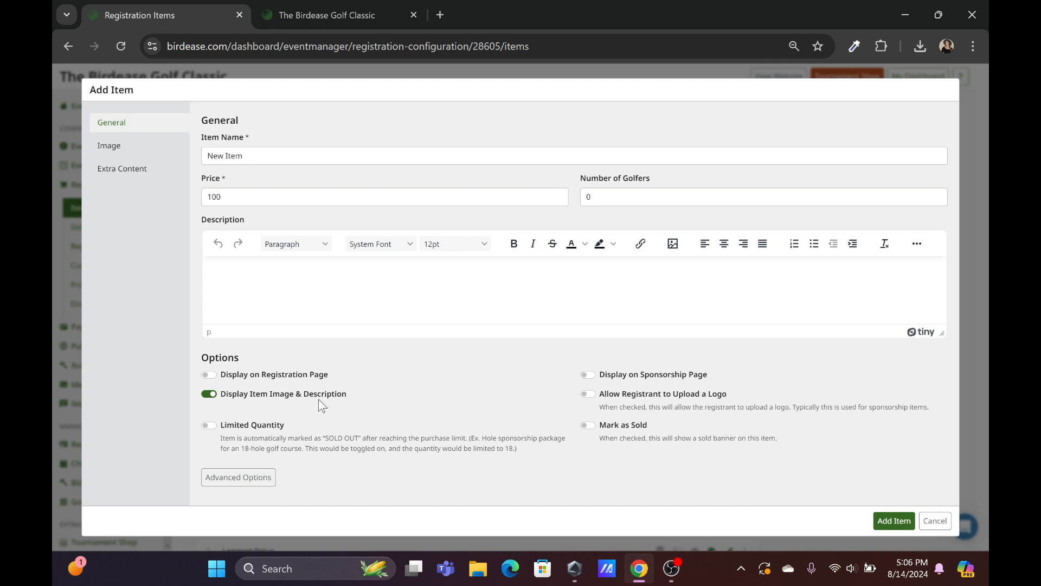
# Display the new item on the sponsorship page, switching registration page display and registrant logo upload on and back off
pyautogui.click(208, 375)
pyautogui.click(213, 375)
pyautogui.click(585, 376)
pyautogui.click(587, 397)
pyautogui.click(588, 396)
# Try limiting the new item's quantity to 1, and switch Limited Quantity back off
pyautogui.click(207, 425)
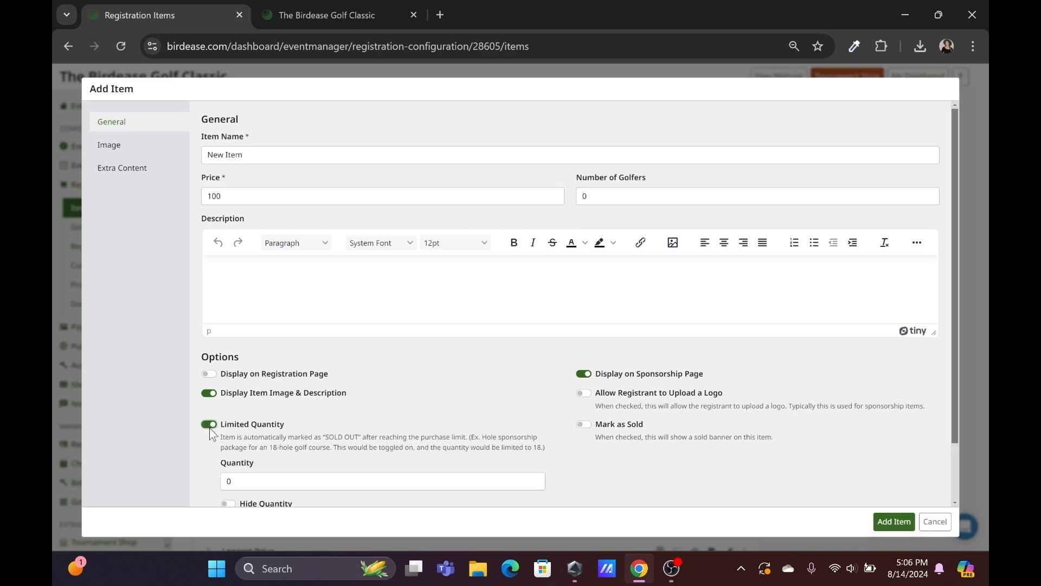
pyautogui.scroll(-2, 267, 472)
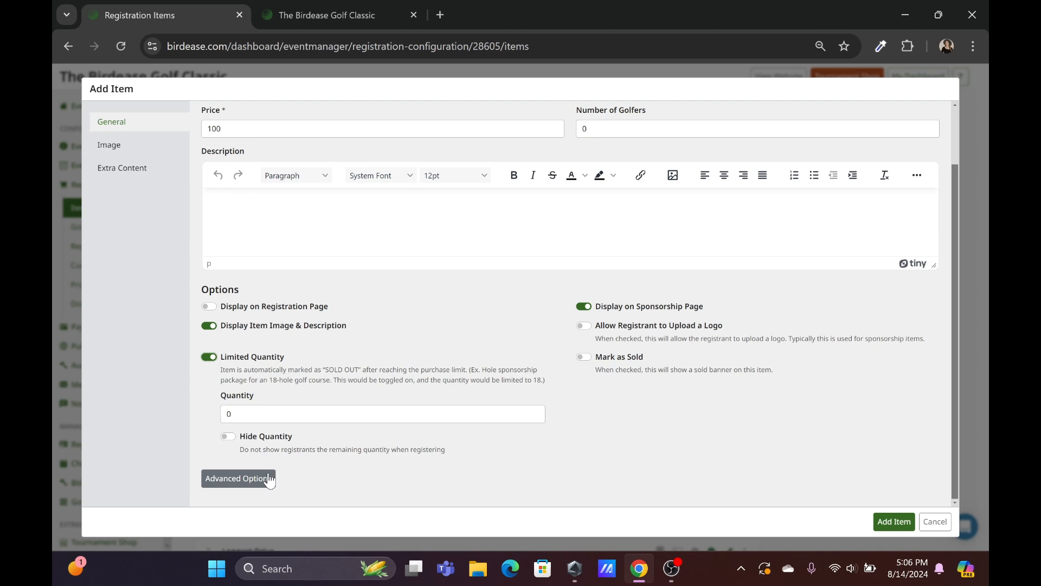
pyautogui.click(238, 416)
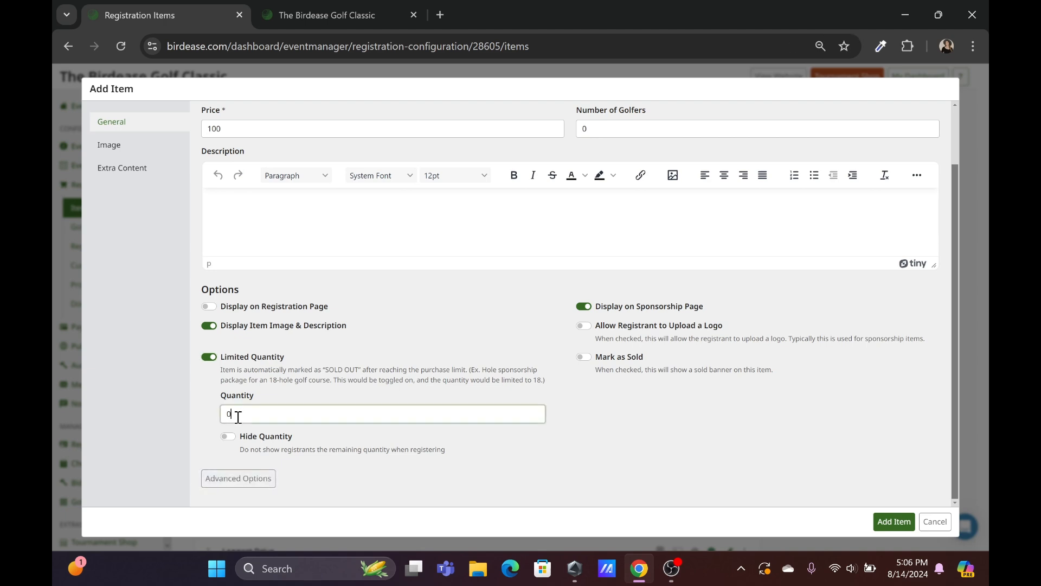
pyautogui.press('BackSpace')
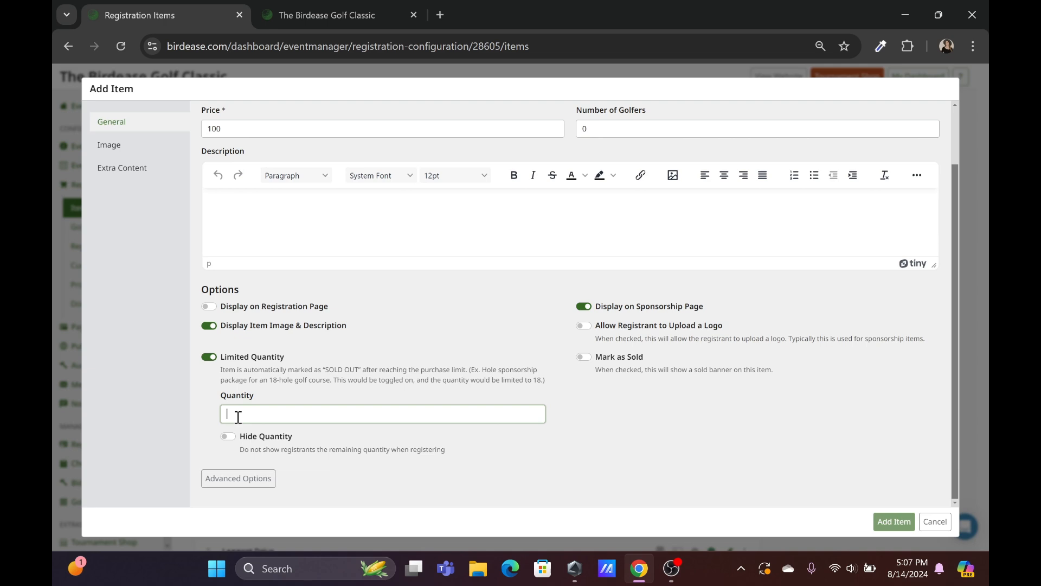
pyautogui.write('1')
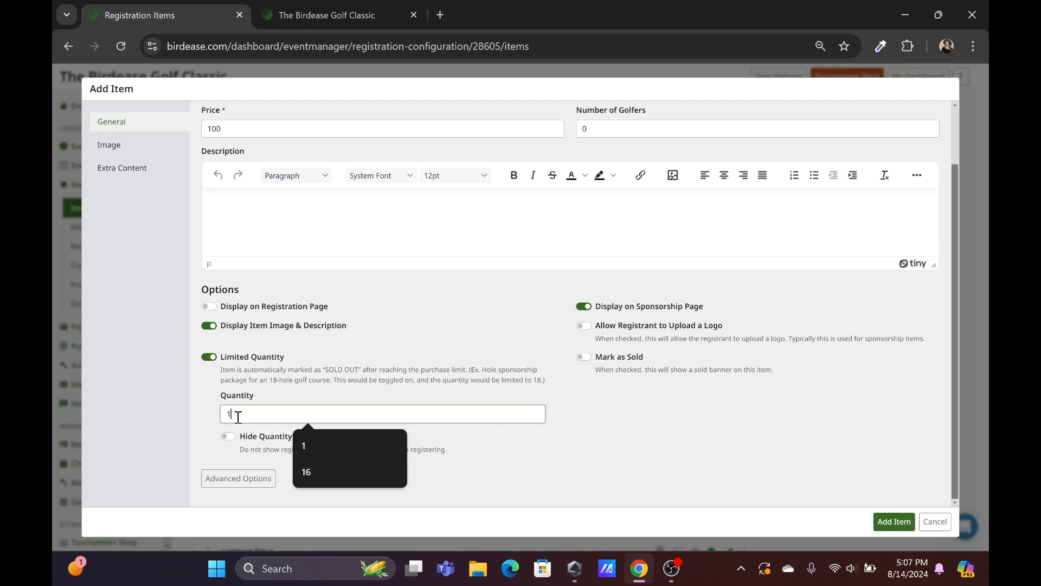
pyautogui.click(153, 388)
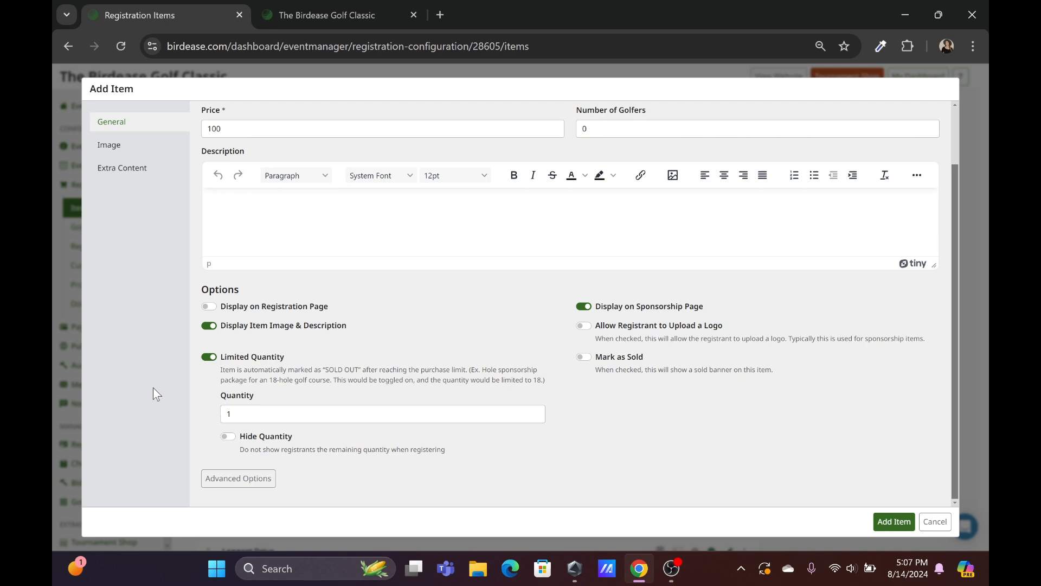
pyautogui.click(210, 357)
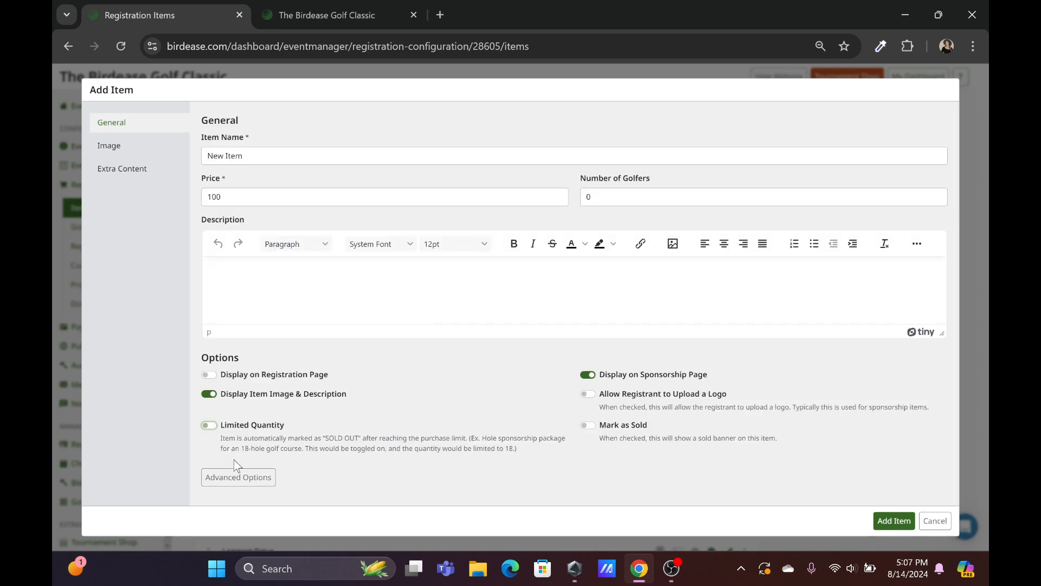
# Reveal the new item's advanced options and enable Charitable Donation for it
pyautogui.click(238, 478)
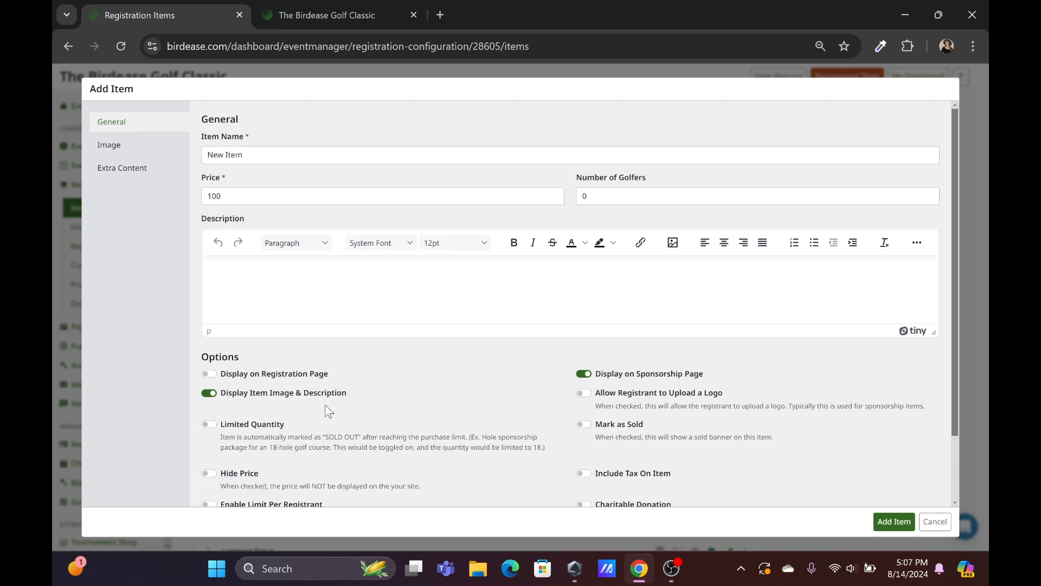
pyautogui.scroll(-2, 360, 400)
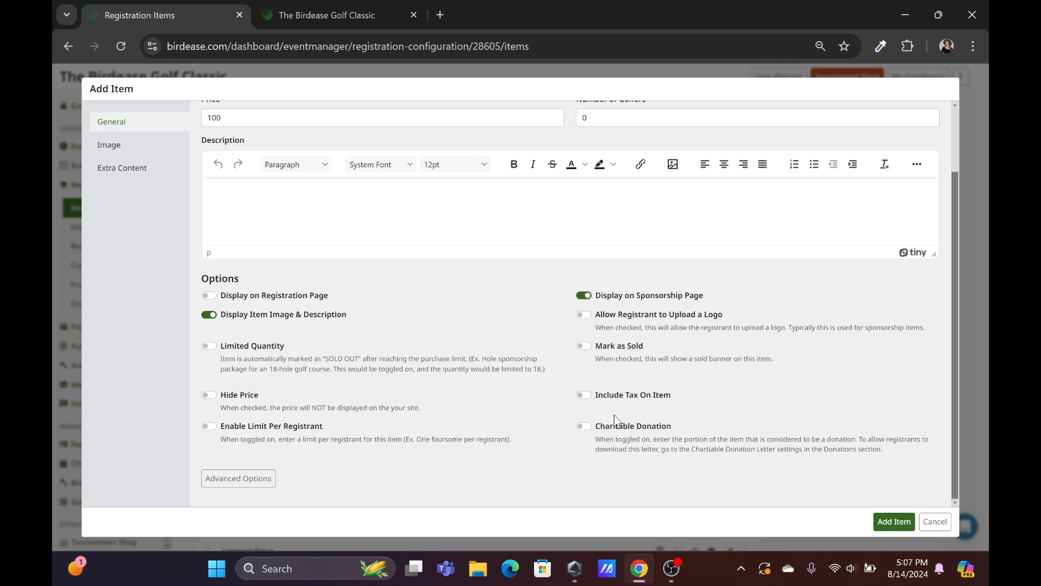
pyautogui.click(583, 427)
pyautogui.scroll(-1, 624, 450)
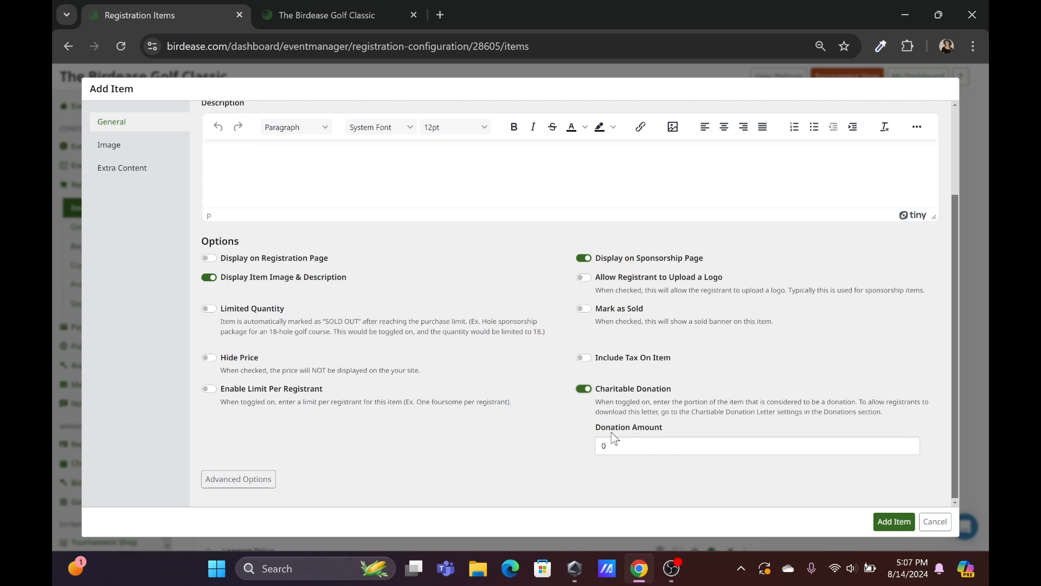
# Switch Charitable Donation off and discard the new registration item without saving it
pyautogui.click(586, 390)
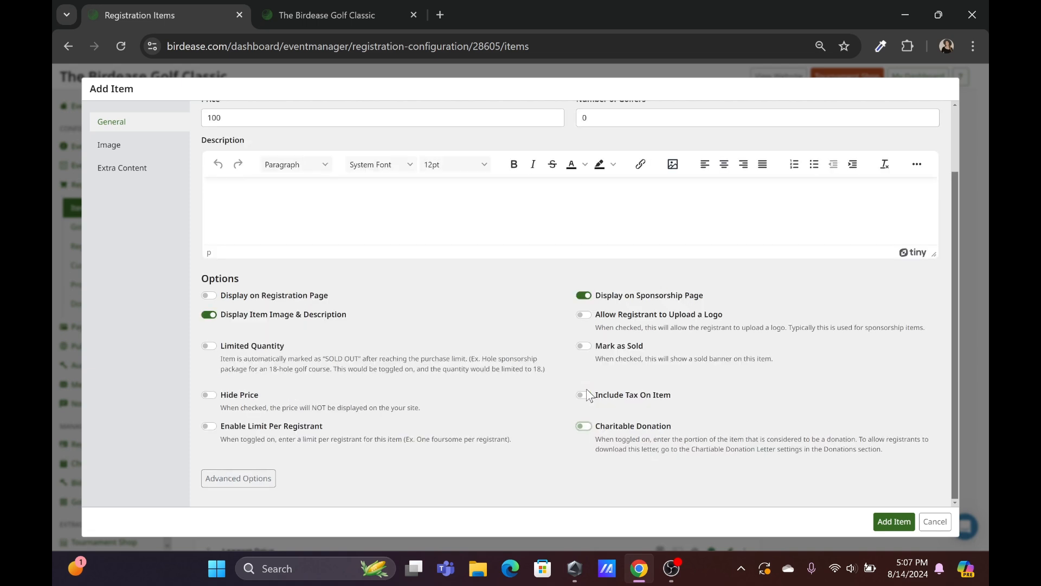
pyautogui.click(934, 521)
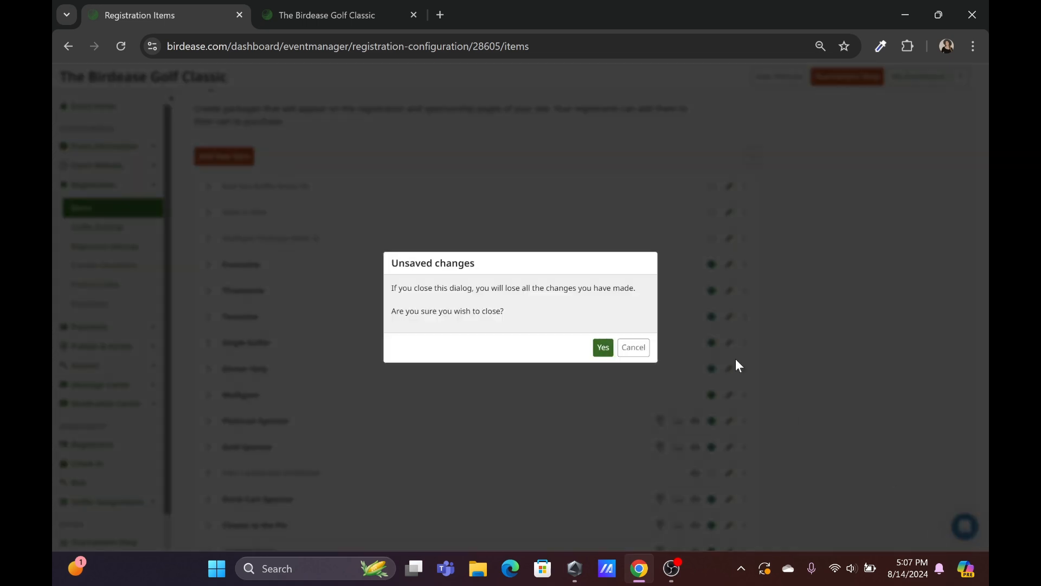
pyautogui.click(602, 347)
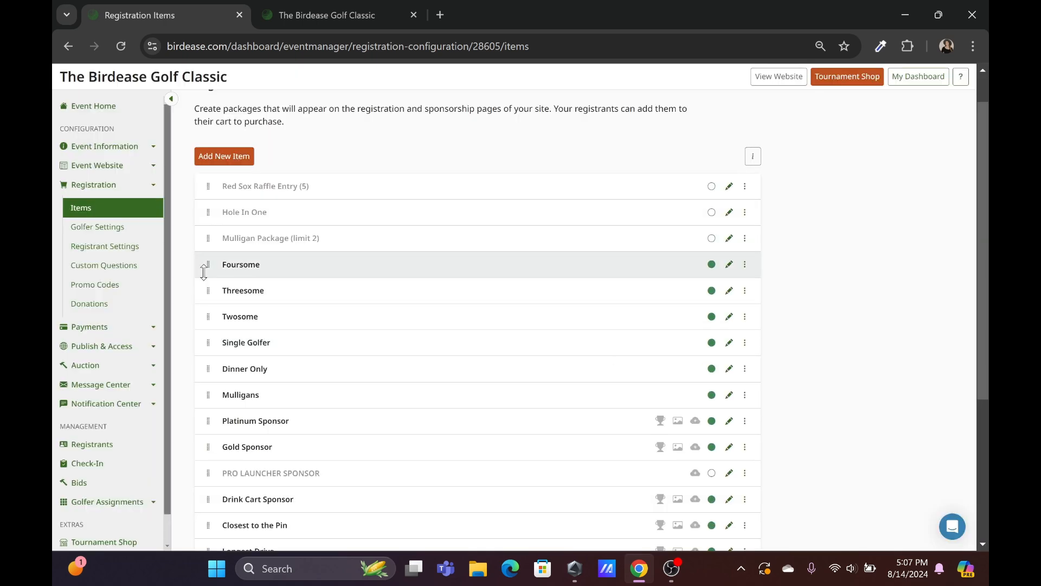
pyautogui.moveTo(206, 264)
pyautogui.mouseDown()
pyautogui.moveTo(209, 307)
pyautogui.moveTo(207, 266)
pyautogui.mouseUp()
# In the golfer settings, try a total golfer cap of 144, and switch the cap back off
pyautogui.click(124, 232)
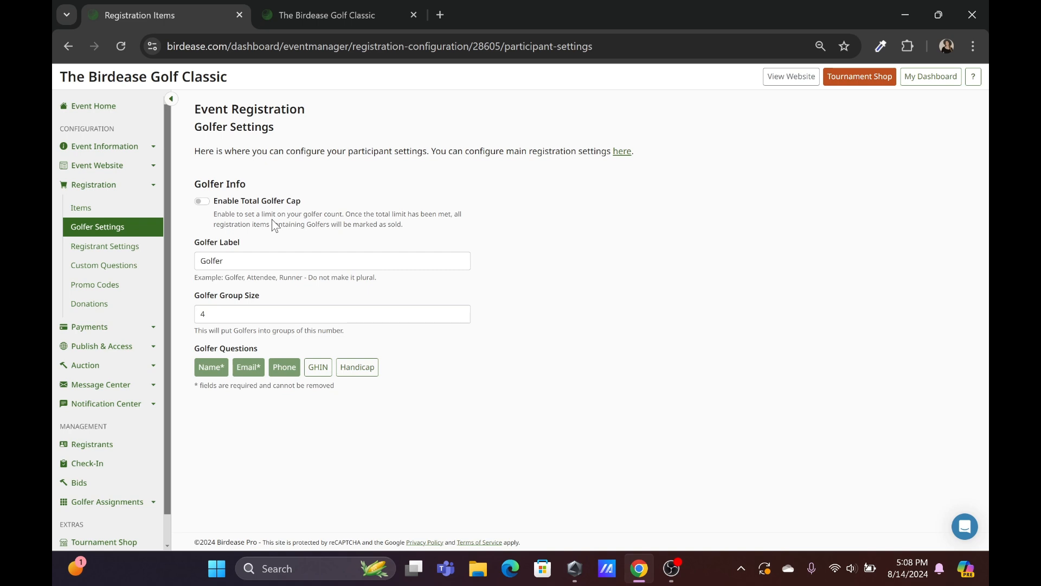
pyautogui.click(205, 201)
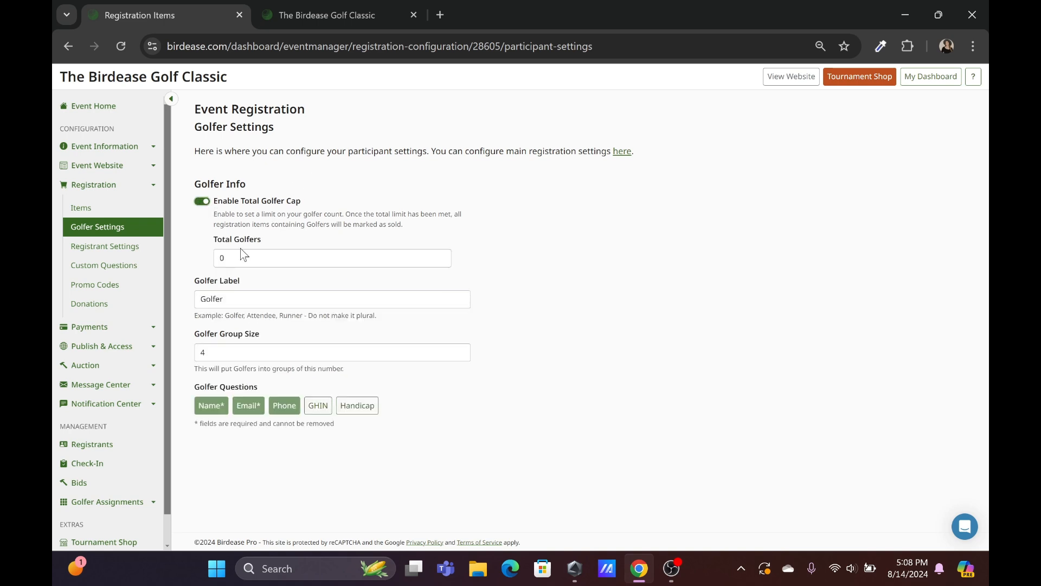
pyautogui.click(246, 257)
pyautogui.press('BackSpace')
pyautogui.write('144')
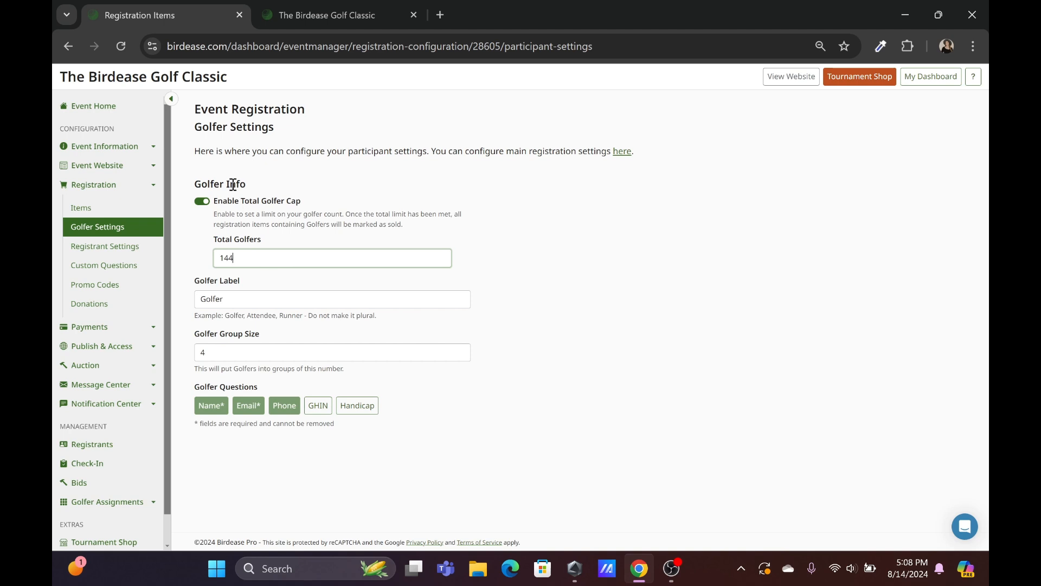
pyautogui.click(209, 202)
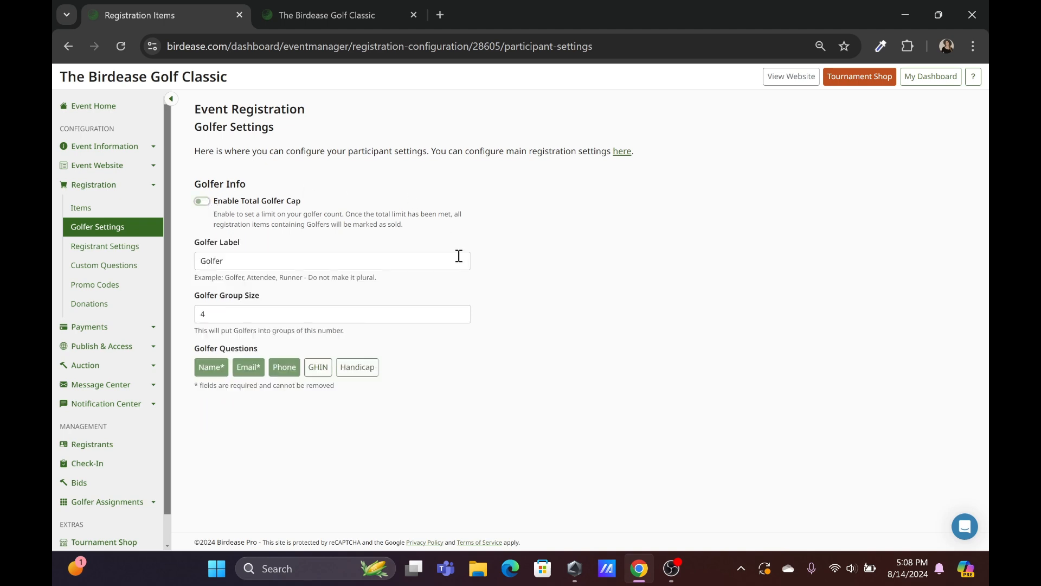
# Try Attendee as the golfer label with a group size of 10
pyautogui.click(227, 263)
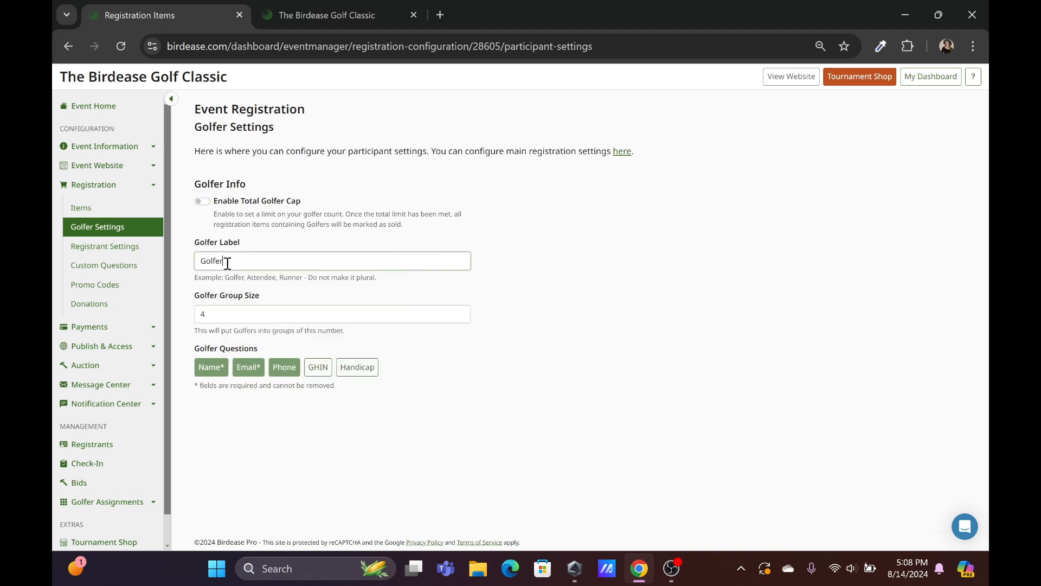
pyautogui.hotkey('ctrl', 'a')
pyautogui.write('Attendee')
pyautogui.click(280, 311)
pyautogui.press('BackSpace')
pyautogui.write('10')
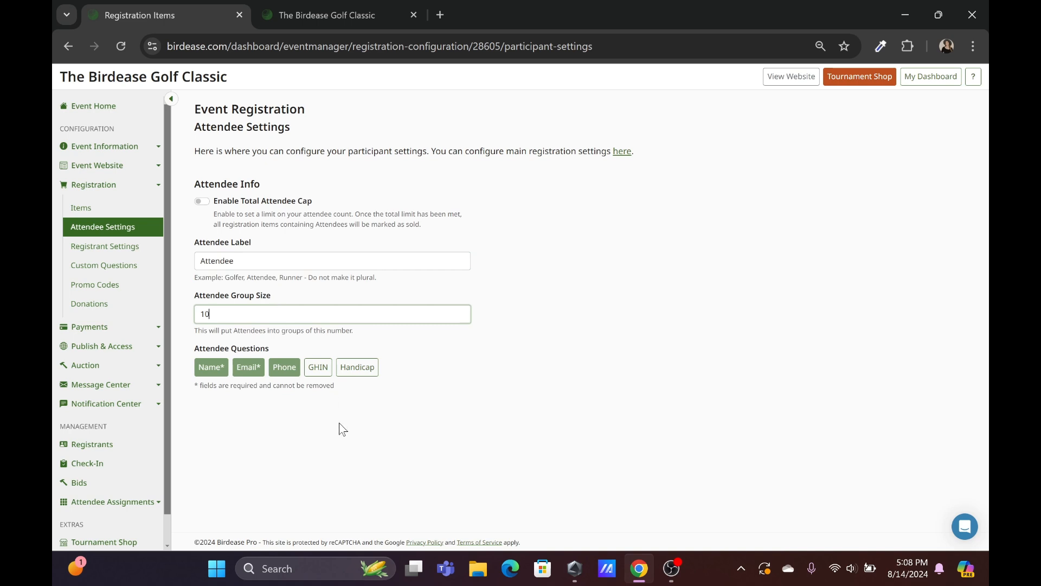
# Set the participant label back to Golfer and the group size back to 4
pyautogui.click(230, 260)
pyautogui.hotkey('ctrl', 'a')
pyautogui.write('Go')
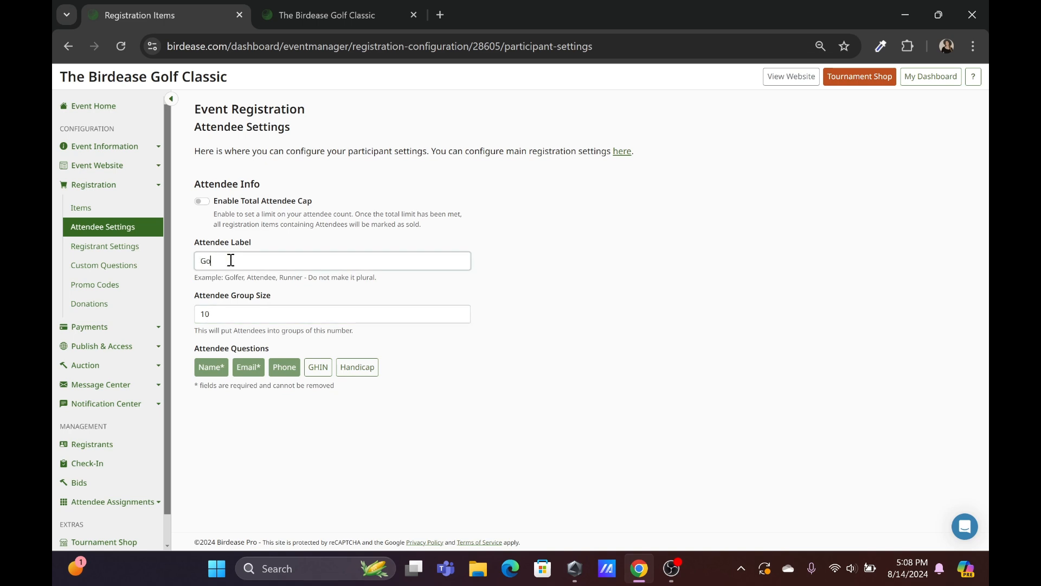
pyautogui.write('lfer')
pyautogui.click(229, 313)
pyautogui.press('BackSpace')
pyautogui.press('BackSpace')
pyautogui.write('4')
pyautogui.click(288, 433)
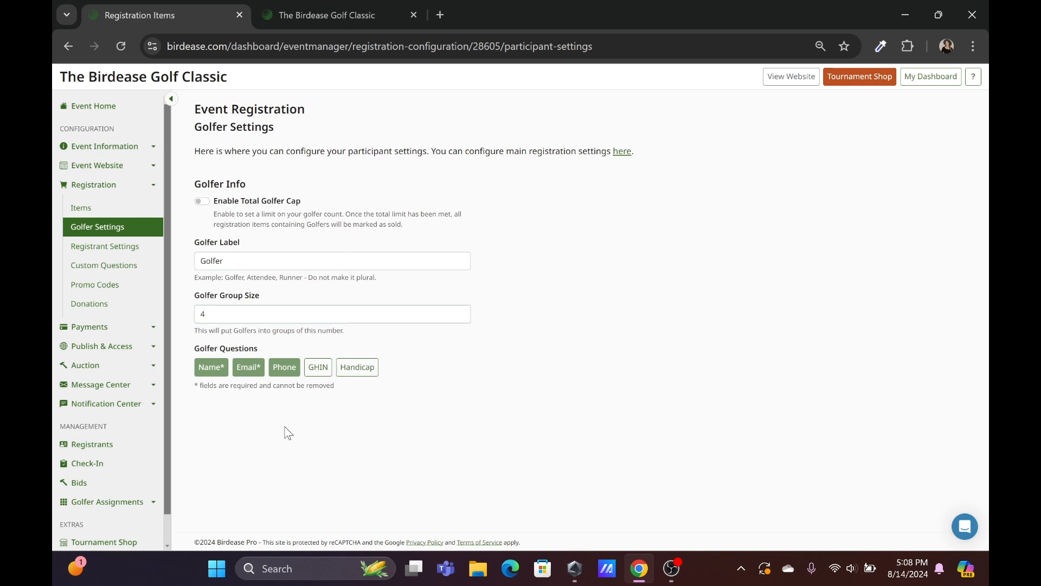
# Try adding GHIN and Handicap to the golfer questions, remove both again, and open the registrant settings
pyautogui.click(323, 373)
pyautogui.click(351, 374)
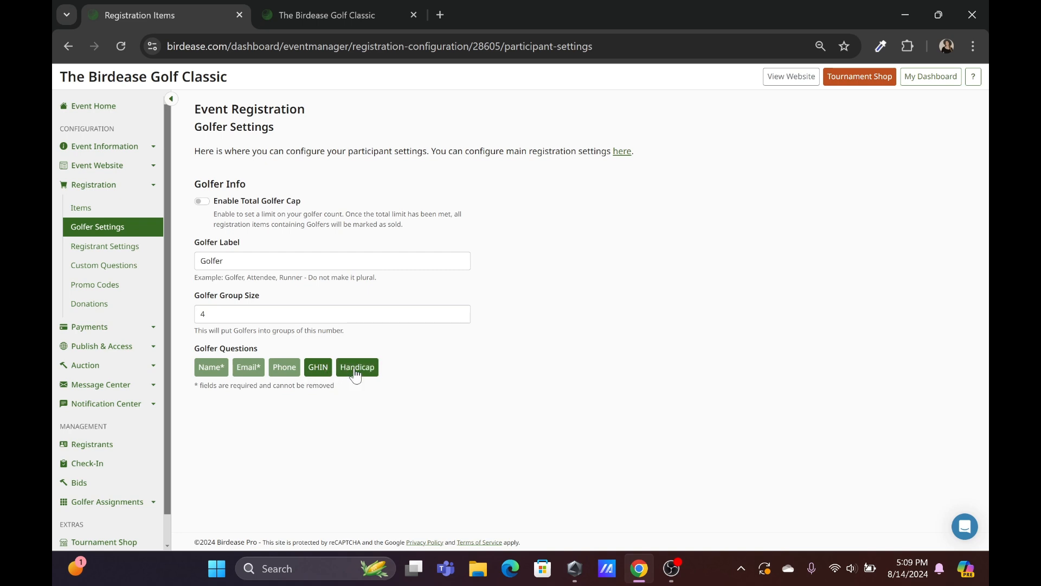
pyautogui.click(356, 374)
pyautogui.click(321, 373)
pyautogui.click(142, 255)
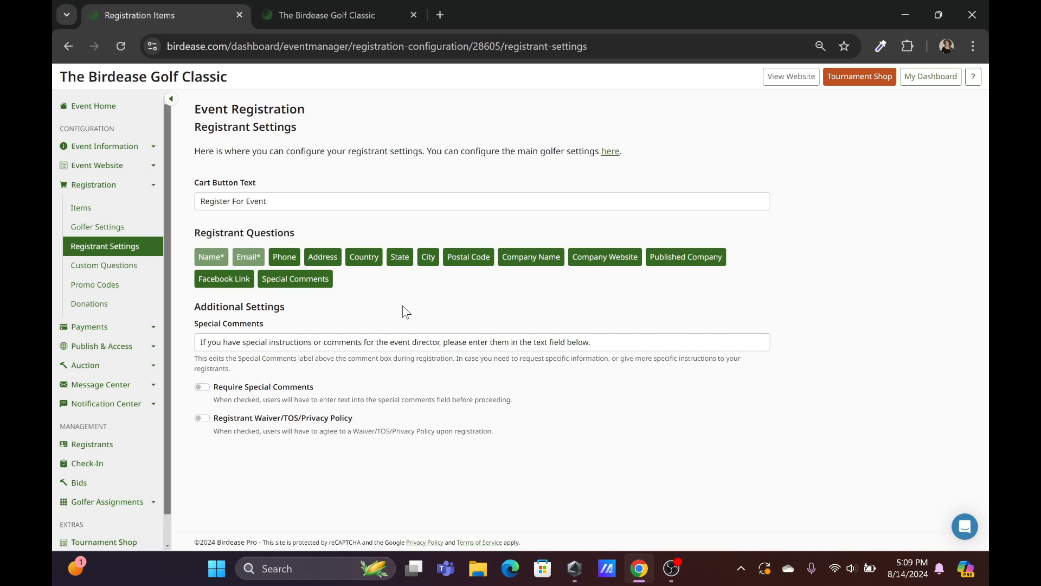
# Start a new custom question titled "Indicate Dinner Preference" that applies to Golfer
pyautogui.click(138, 273)
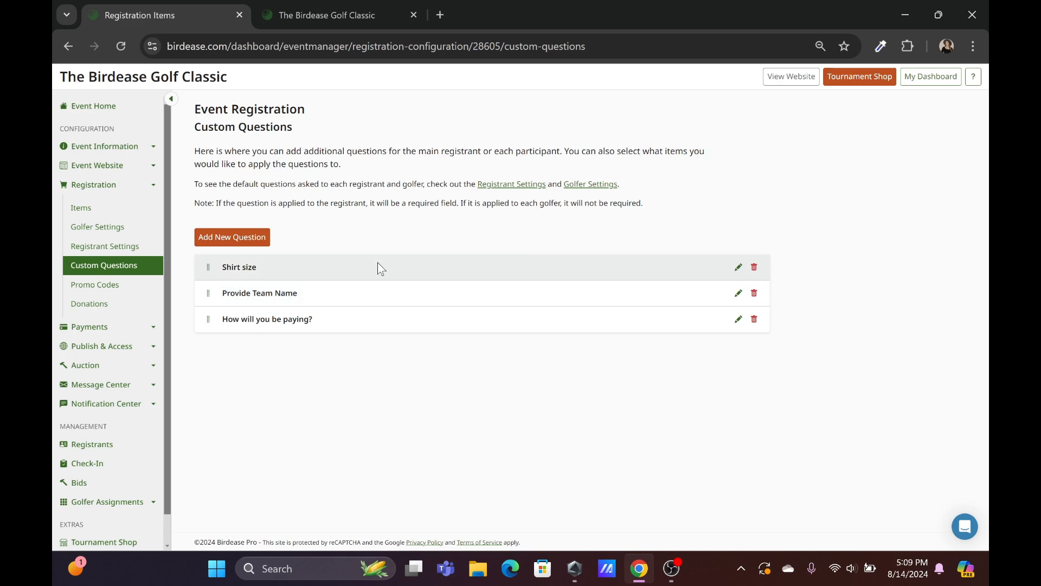
pyautogui.click(256, 244)
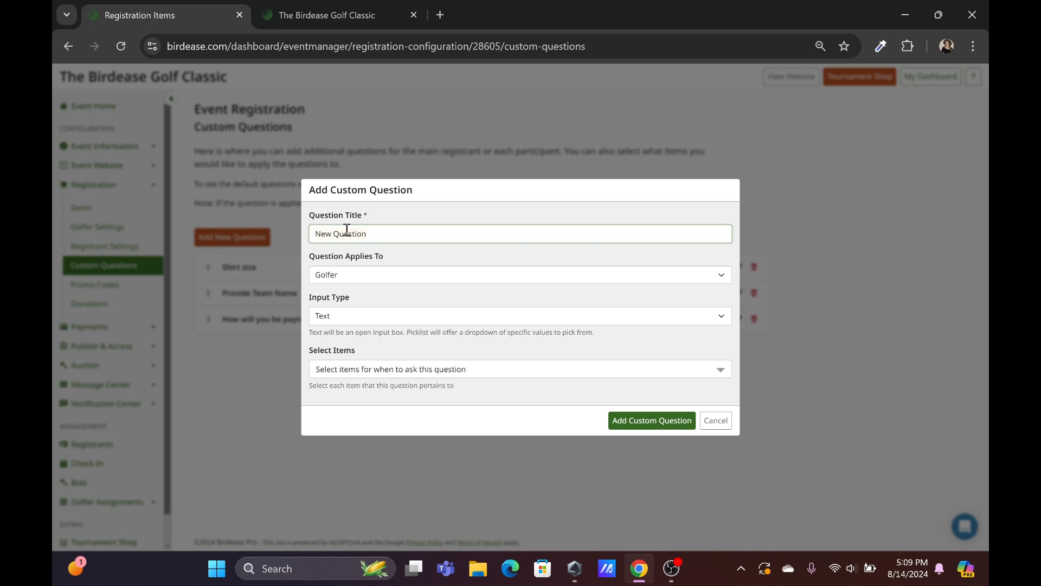
pyautogui.hotkey('ctrl', 'a')
pyautogui.write('Indicate Dinner Preference')
pyautogui.click(383, 275)
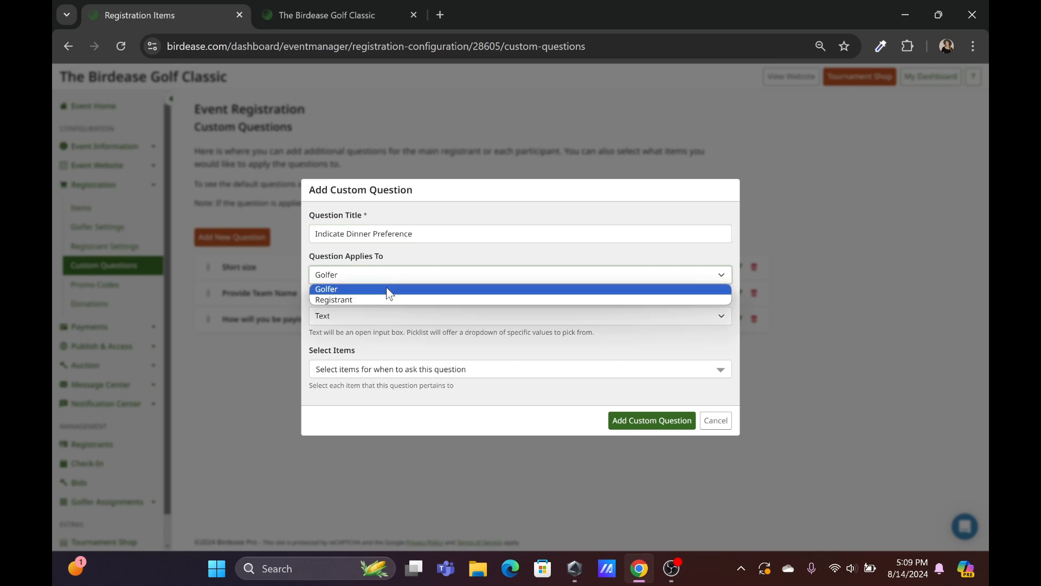
pyautogui.click(387, 290)
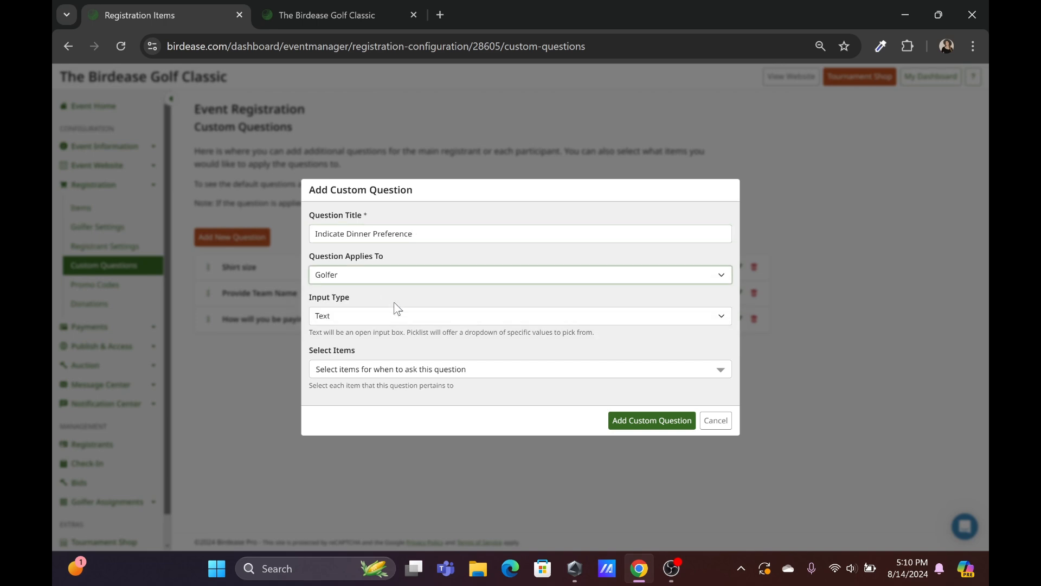
# Make the dinner question a Picklist with the values Hot Dog, Hamburger and Salad
pyautogui.click(402, 321)
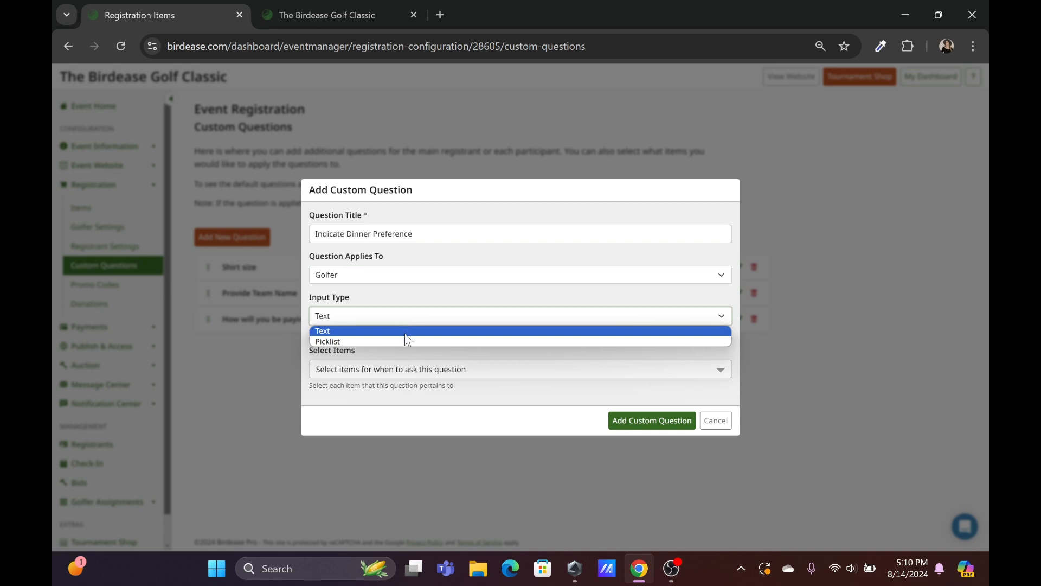
pyautogui.click(408, 341)
pyautogui.click(404, 329)
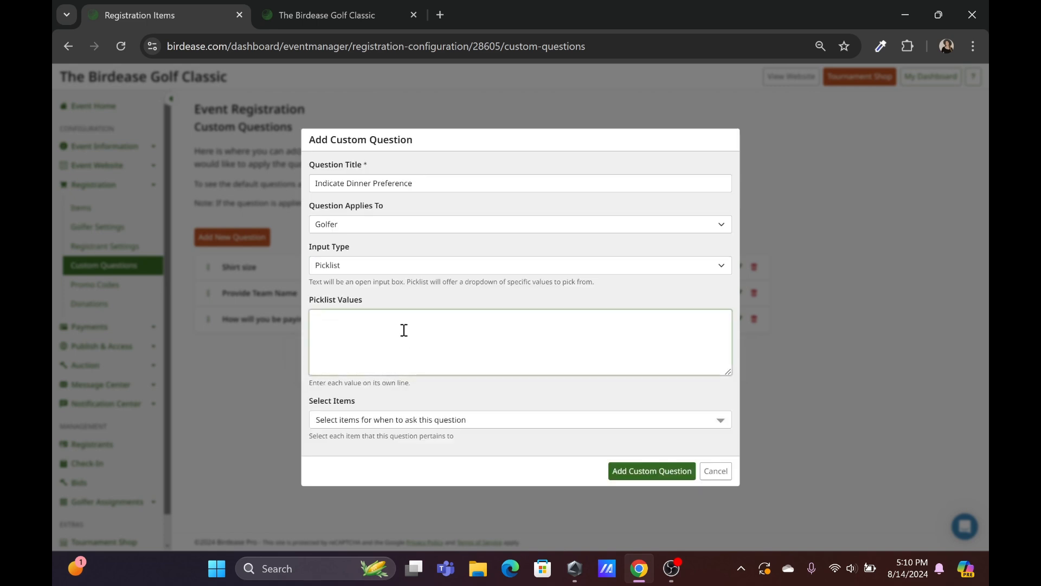
pyautogui.write('Hot Dog')
pyautogui.press('Return')
pyautogui.write('Hamburger')
pyautogui.press('Return')
pyautogui.write('Salad')
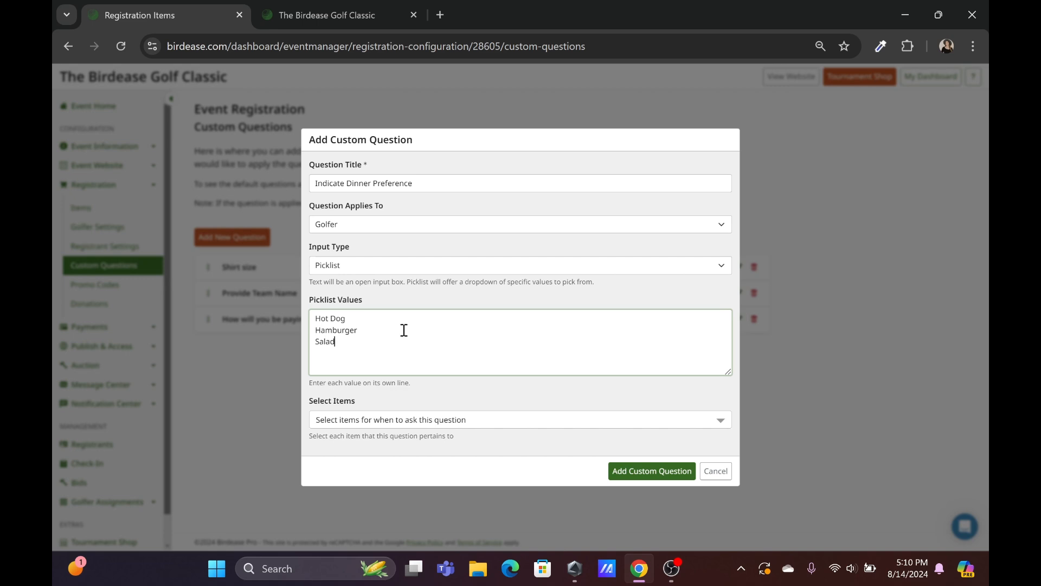
# Apply the dinner preference question to all registration items and add it to the custom questions
pyautogui.click(459, 423)
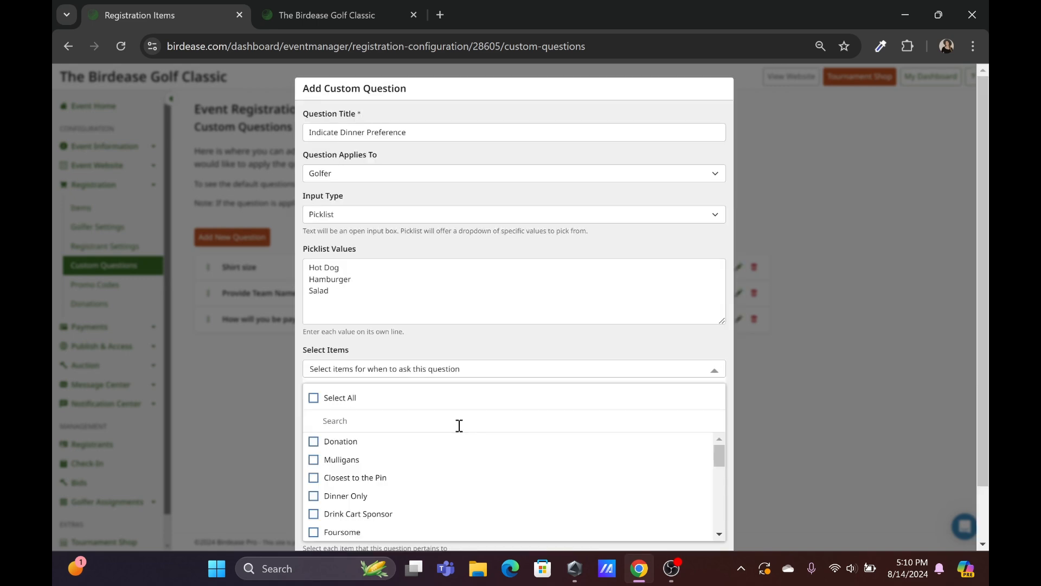
pyautogui.click(324, 401)
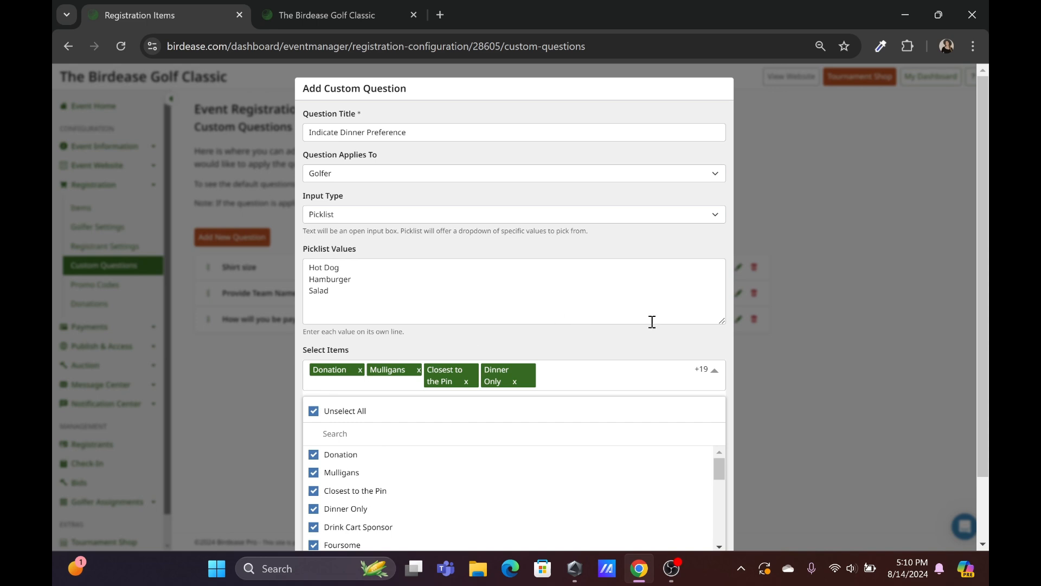
pyautogui.click(708, 370)
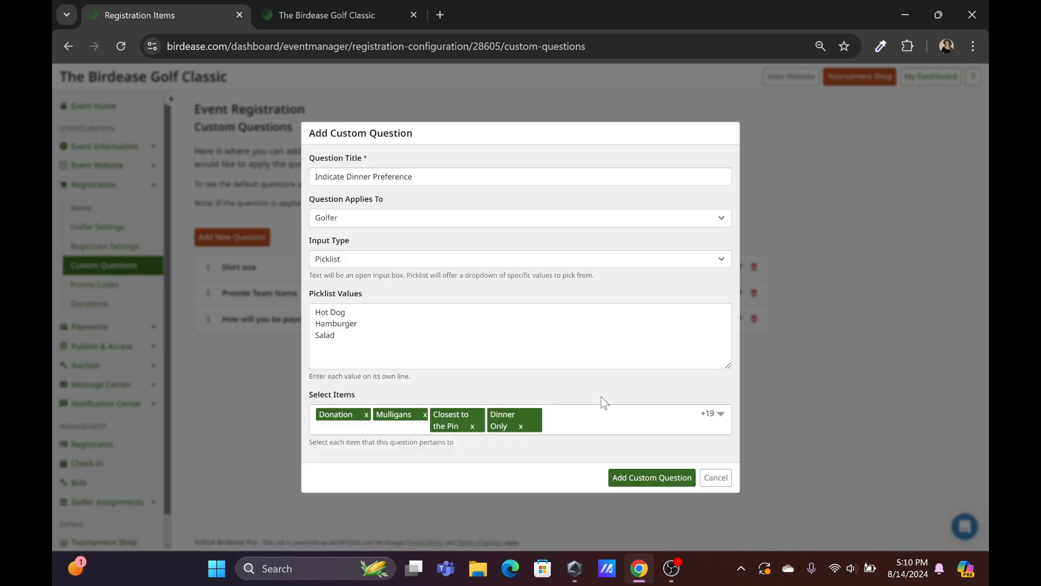
pyautogui.click(651, 478)
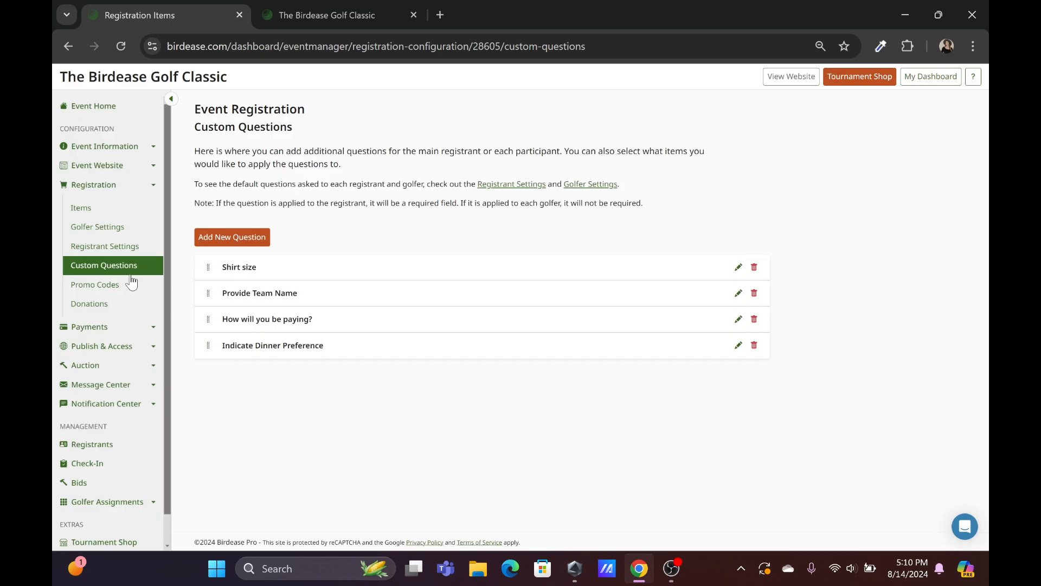
# Start a new promo code of type $ - Amount with a dollar discount of 10
pyautogui.click(130, 289)
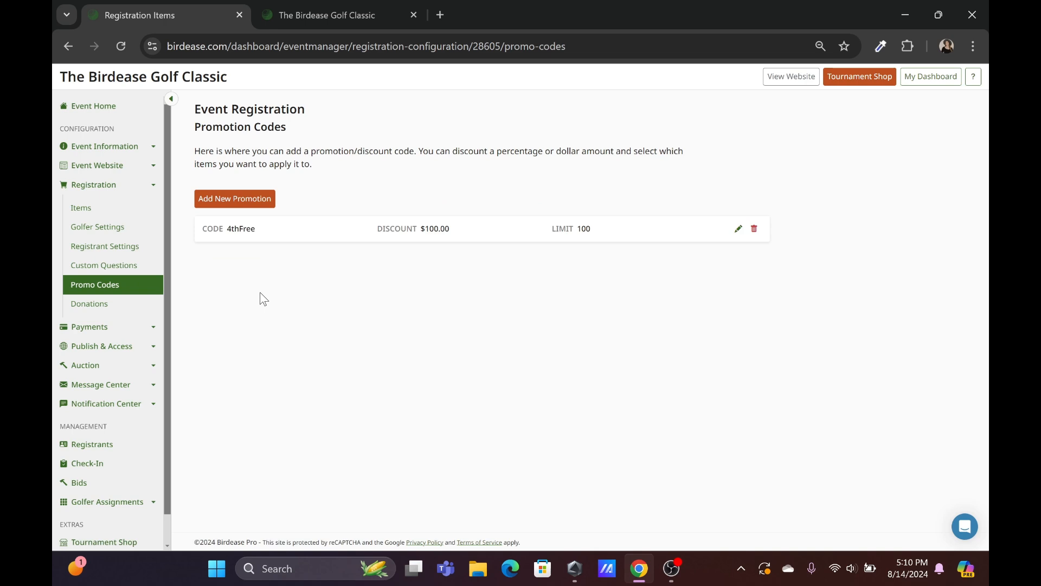
pyautogui.click(256, 200)
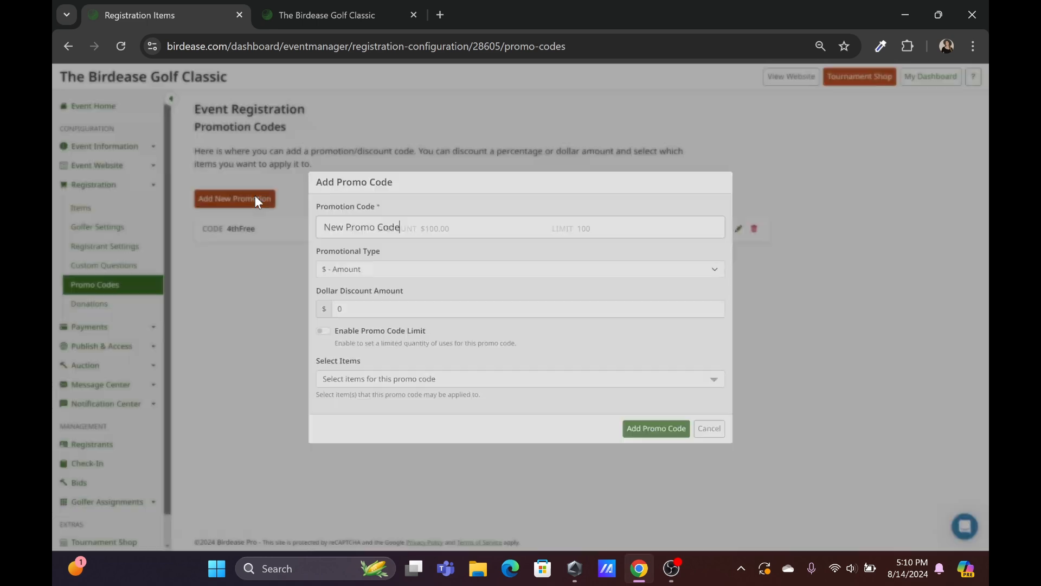
pyautogui.click(367, 268)
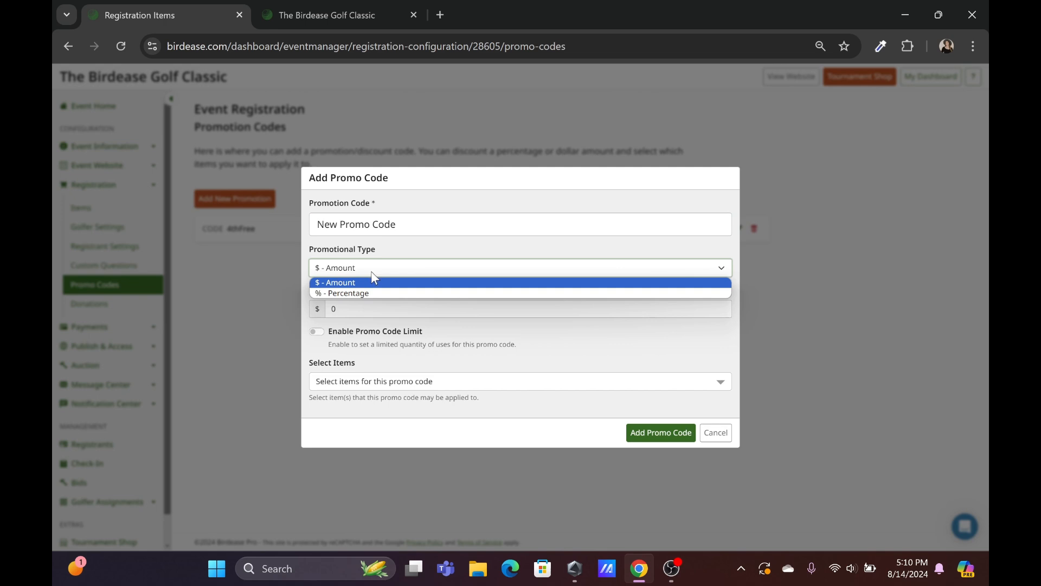
pyautogui.click(398, 268)
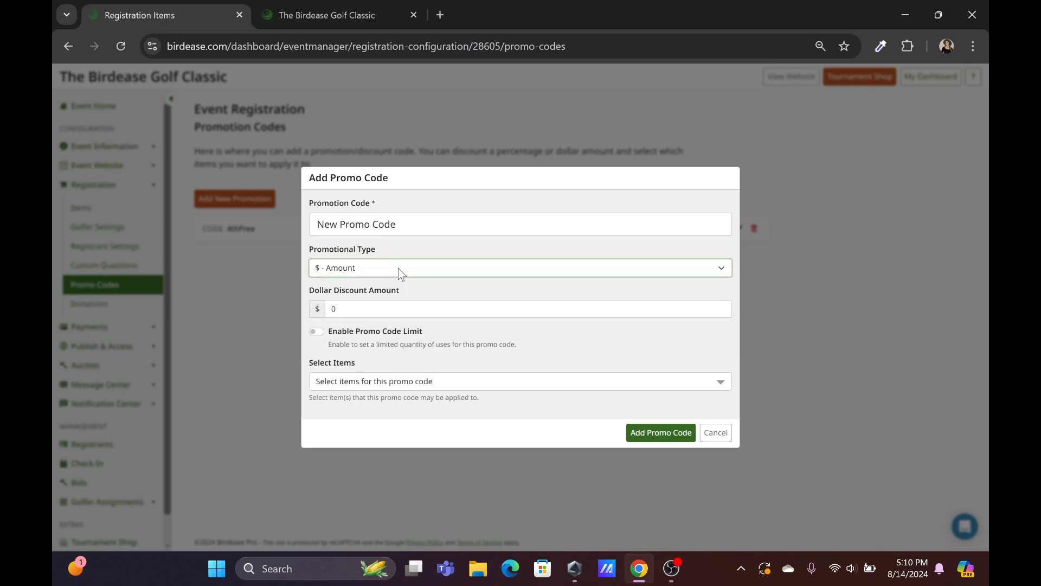
pyautogui.click(399, 310)
pyautogui.press('BackSpace')
pyautogui.write('10')
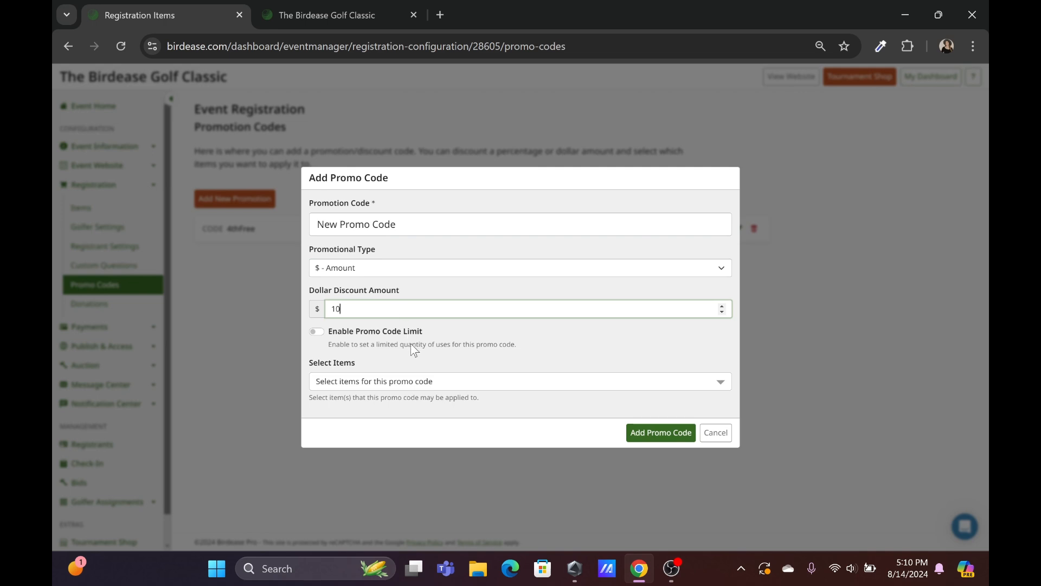
# Look through the items the promo code can apply to, and discard the unsaved promo code
pyautogui.click(418, 383)
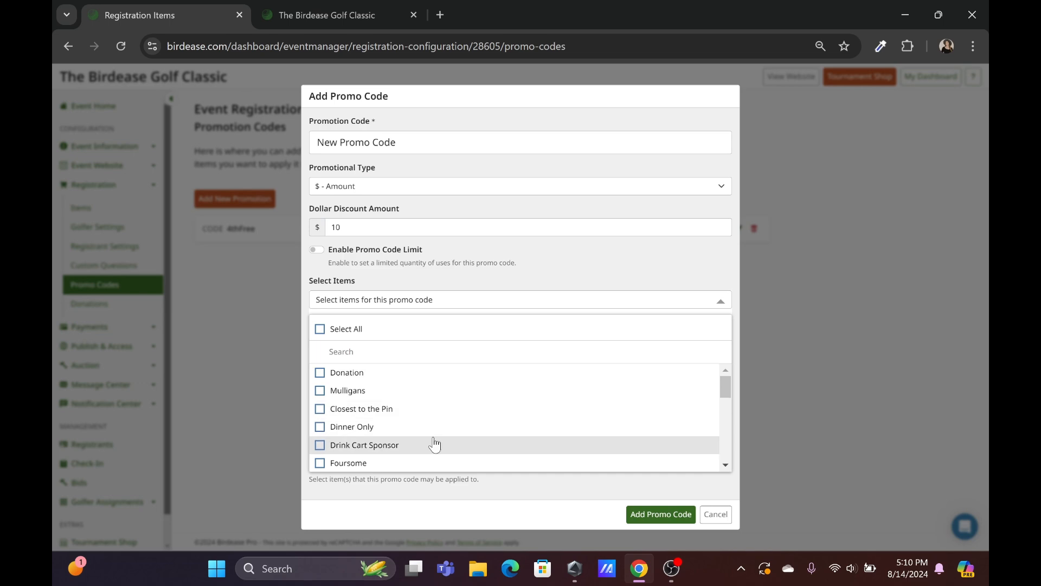
pyautogui.click(495, 300)
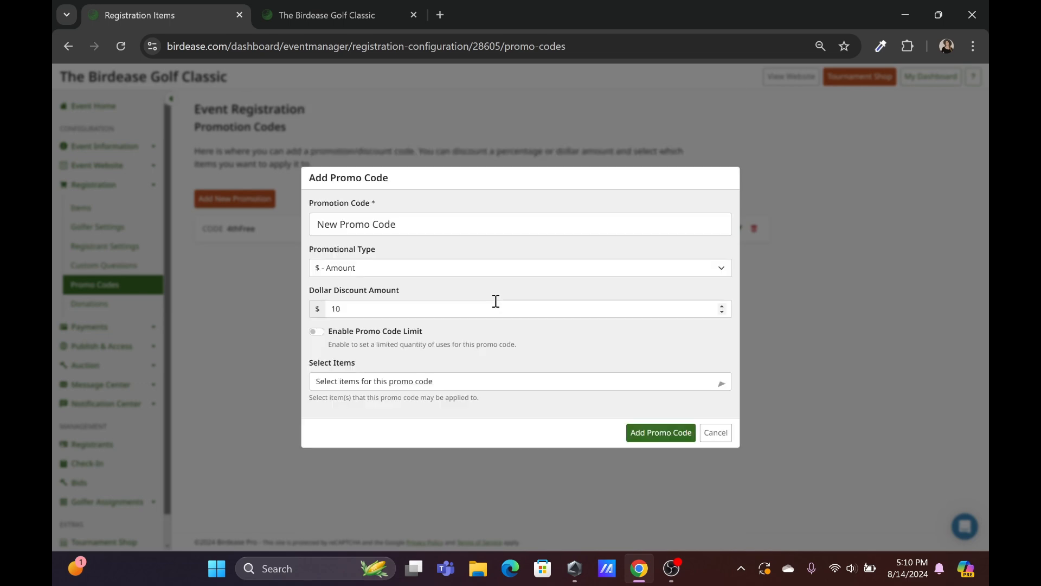
pyautogui.click(715, 433)
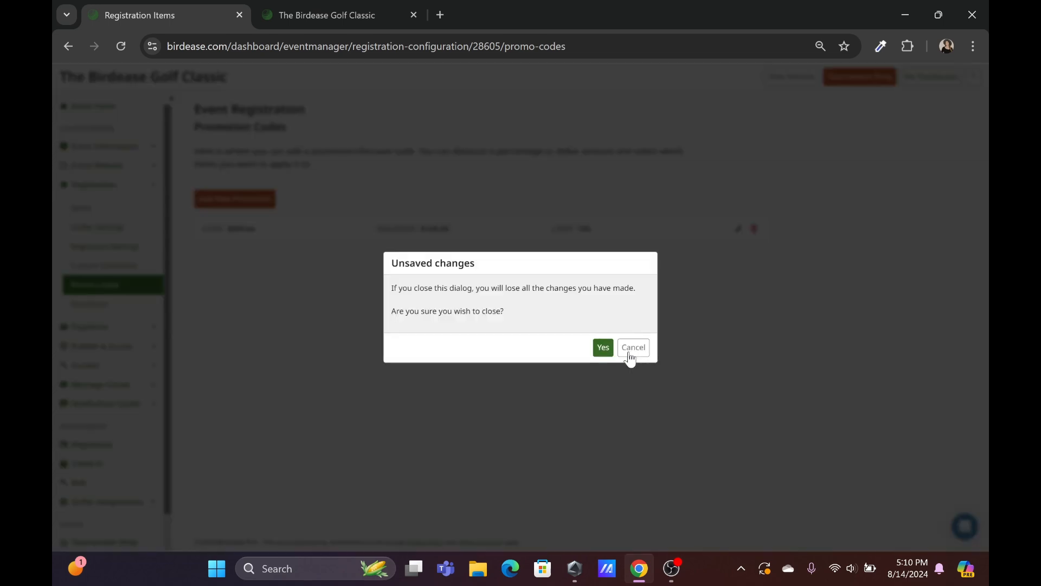
pyautogui.click(603, 348)
# In the donation settings, switch off Allow Custom Donation Amounts and enlarge the charitable letter editor
pyautogui.click(129, 304)
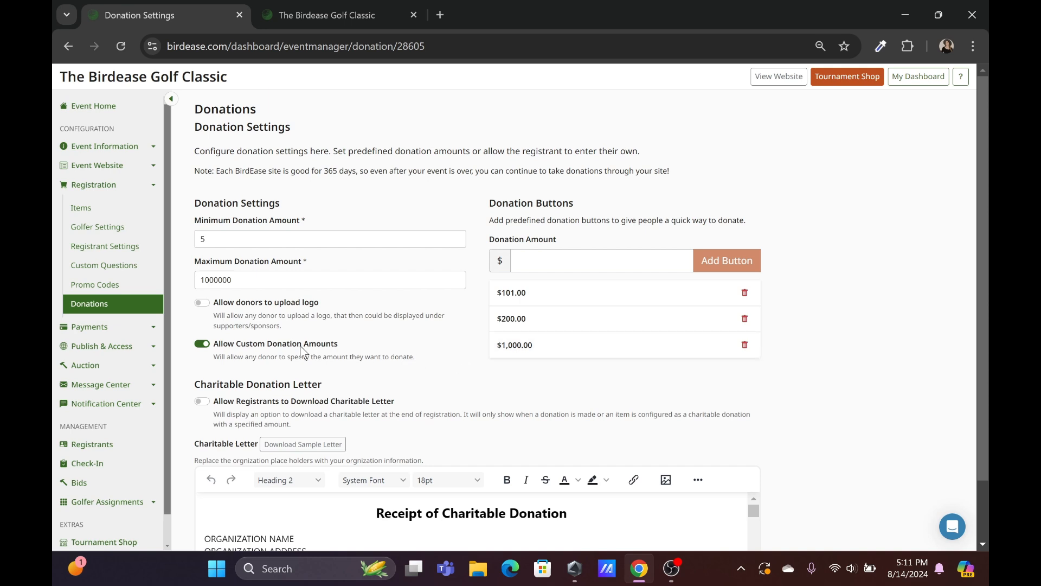
pyautogui.click(205, 346)
pyautogui.scroll(-1, 597, 424)
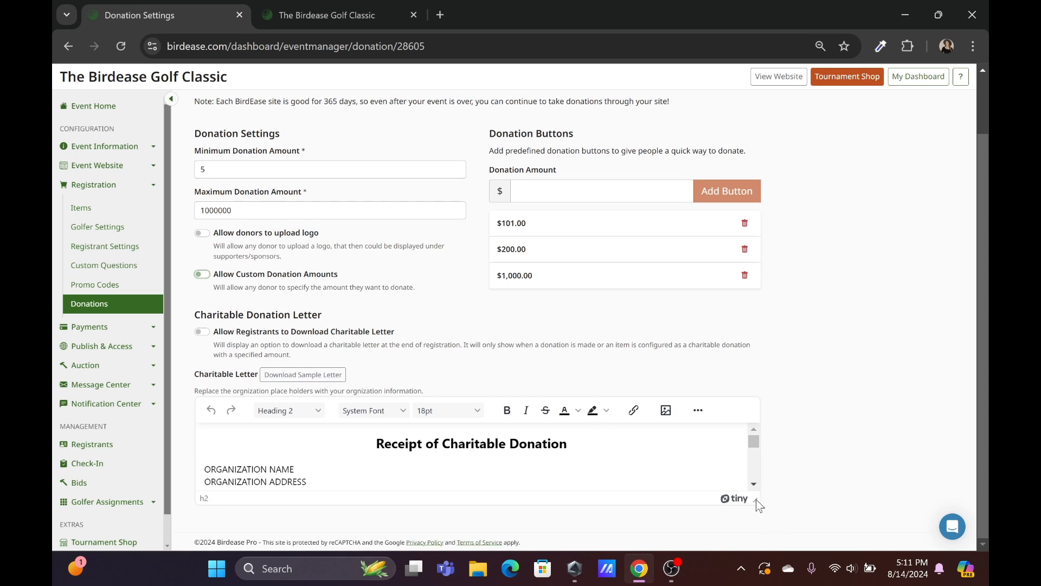
pyautogui.moveTo(755, 499); pyautogui.dragTo(779, 573)
pyautogui.scroll(-1, 838, 480)
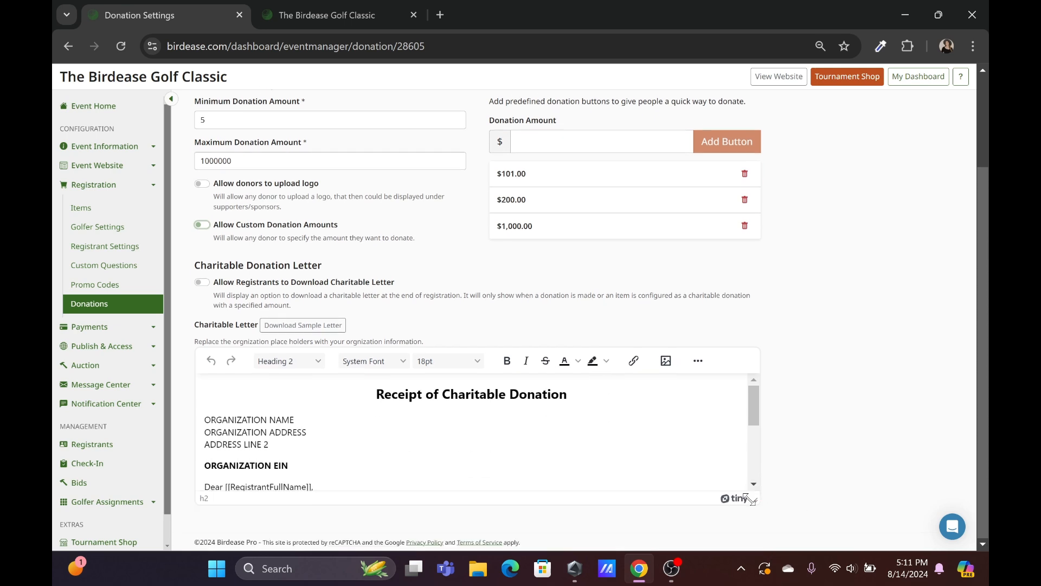
# Enlarge the charitable letter editor further so that more of the donation receipt text can be read
pyautogui.moveTo(753, 497); pyautogui.dragTo(780, 549)
pyautogui.scroll(-1, 780, 540)
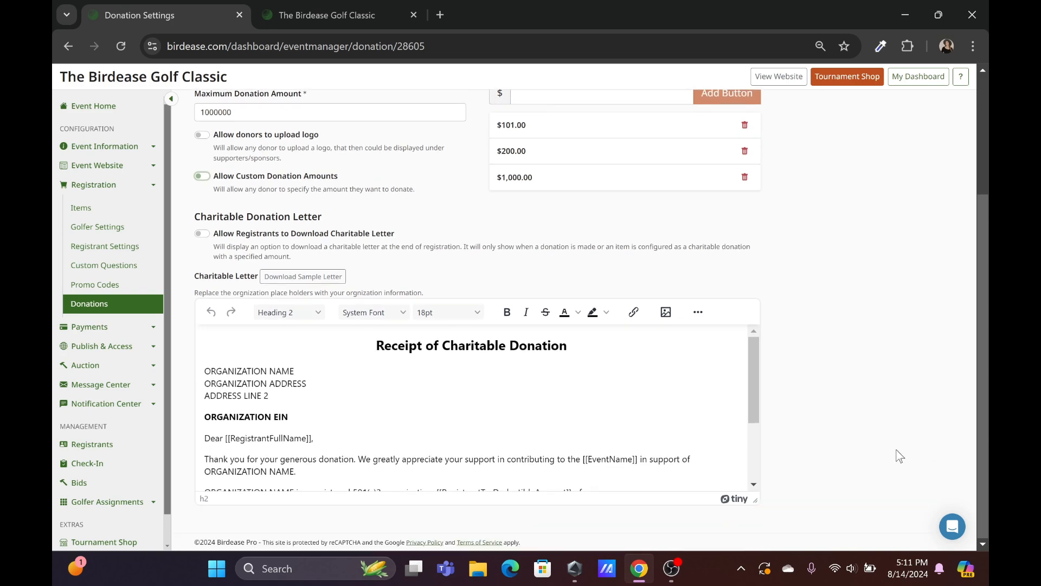
pyautogui.moveTo(754, 499); pyautogui.dragTo(757, 545)
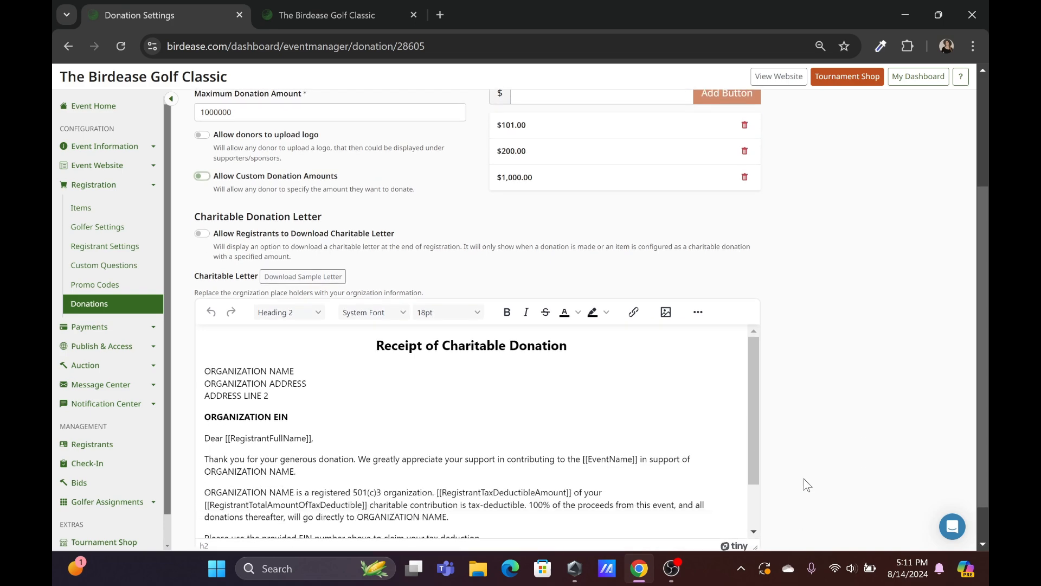
pyautogui.scroll(-1, 757, 542)
pyautogui.moveTo(755, 494); pyautogui.dragTo(758, 547)
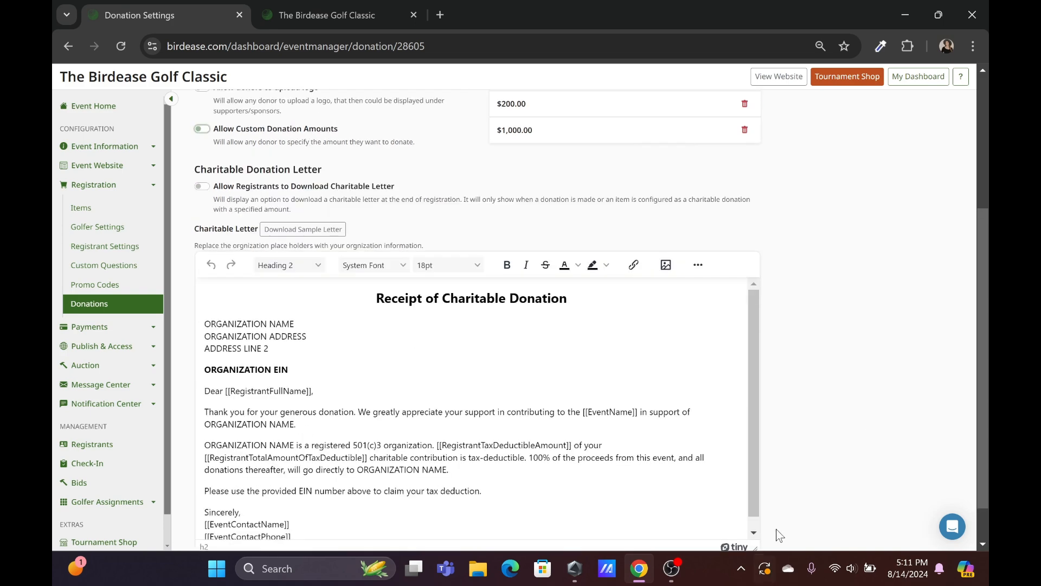
pyautogui.scroll(-1, 840, 441)
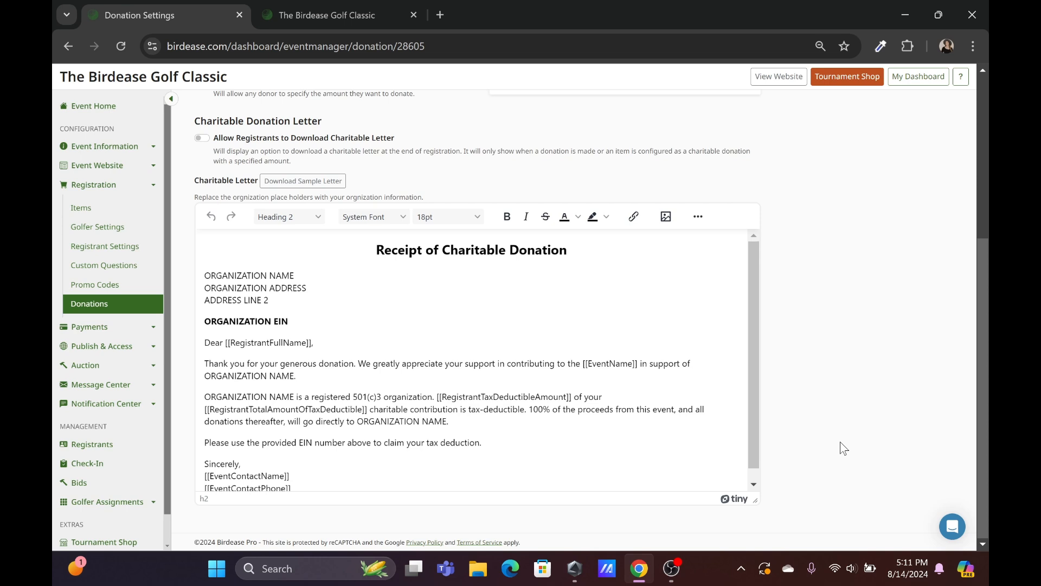
# Open the Platinum Sponsor registration item for editing and expand its advanced options
pyautogui.click(81, 208)
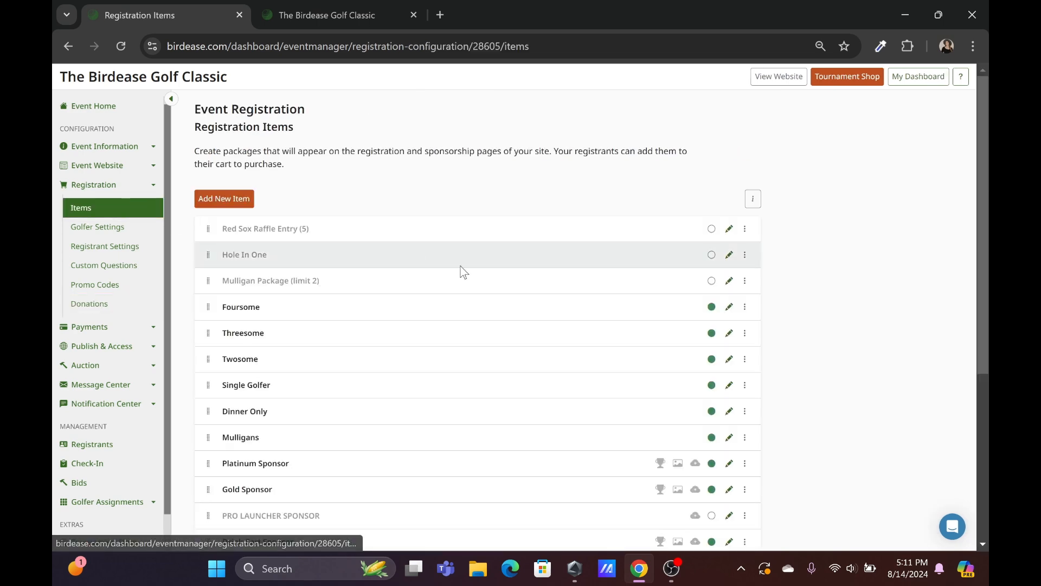
pyautogui.scroll(-2, 595, 378)
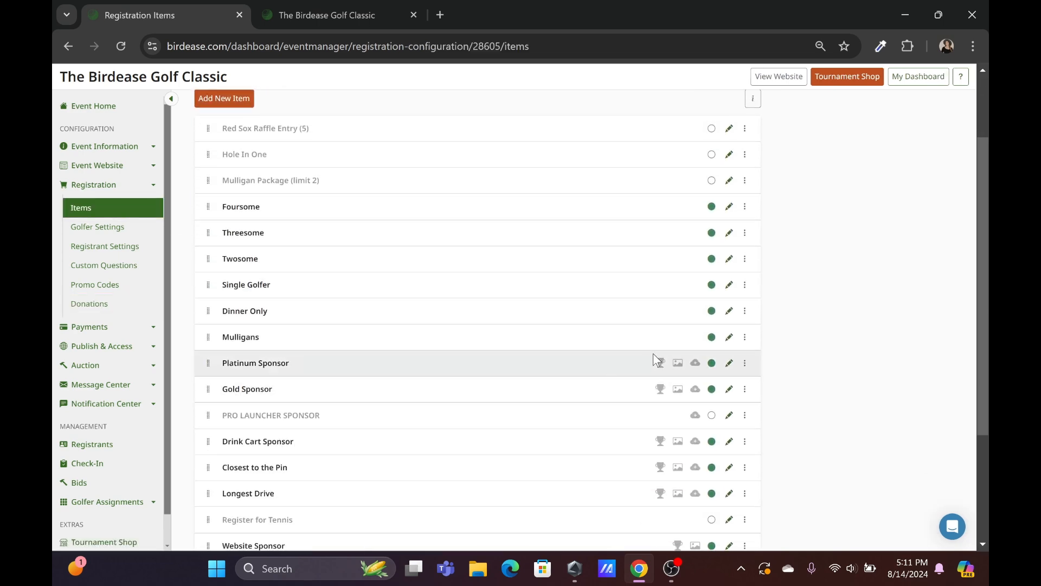
pyautogui.click(729, 363)
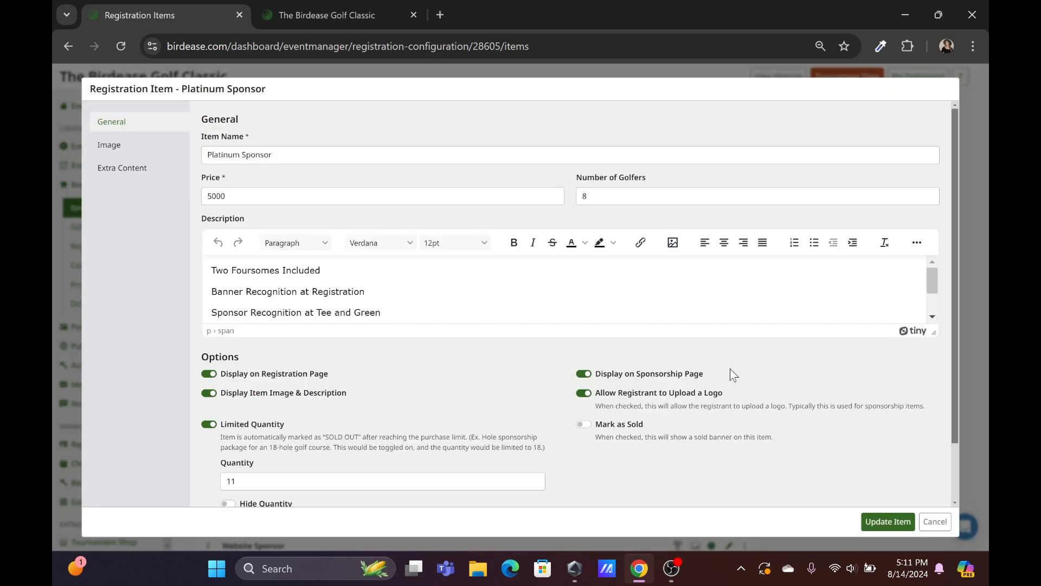
pyautogui.scroll(-2, 731, 382)
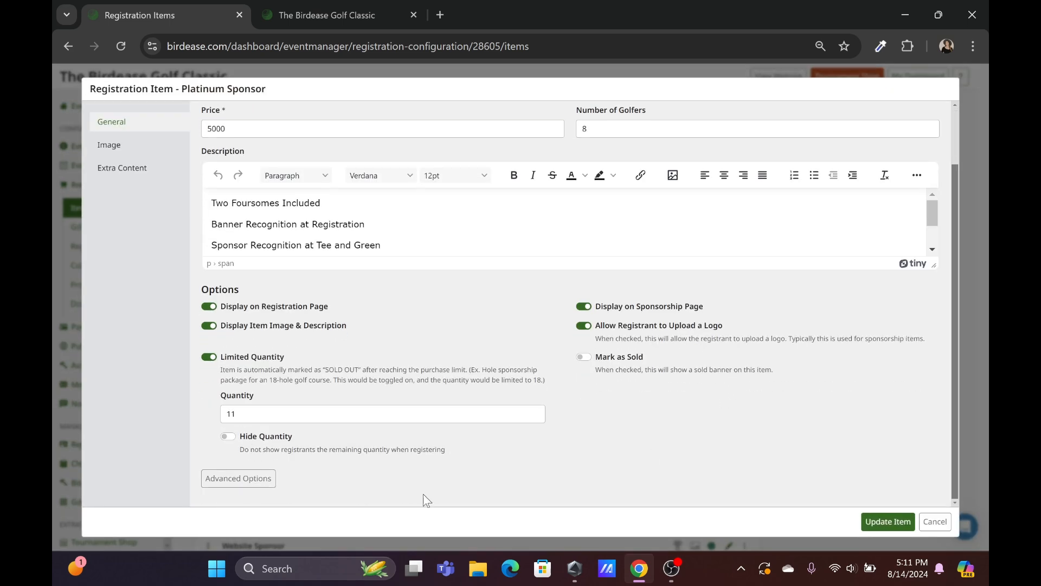
pyautogui.scroll(2, 336, 300)
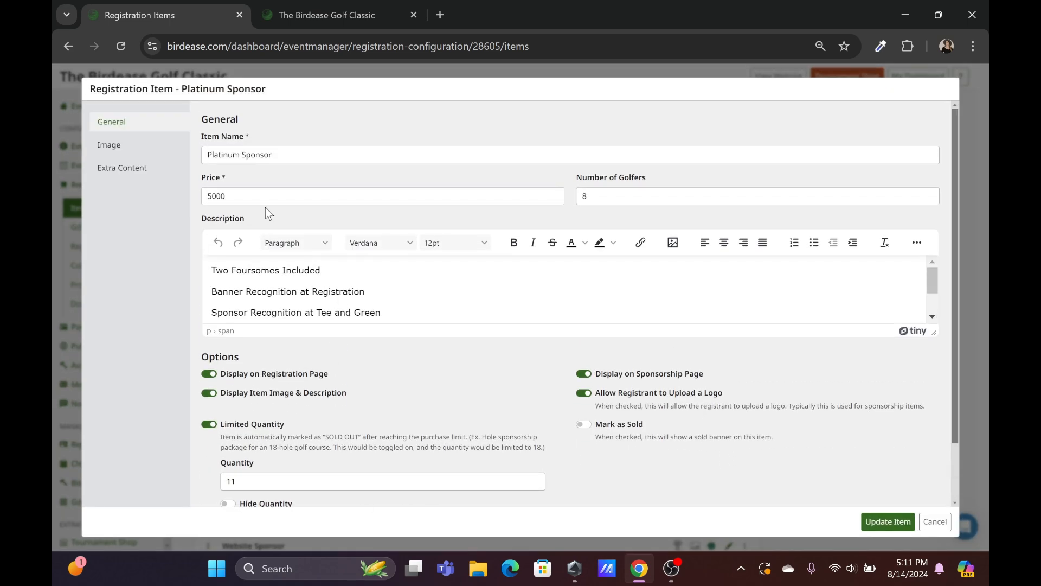
pyautogui.scroll(-2, 226, 255)
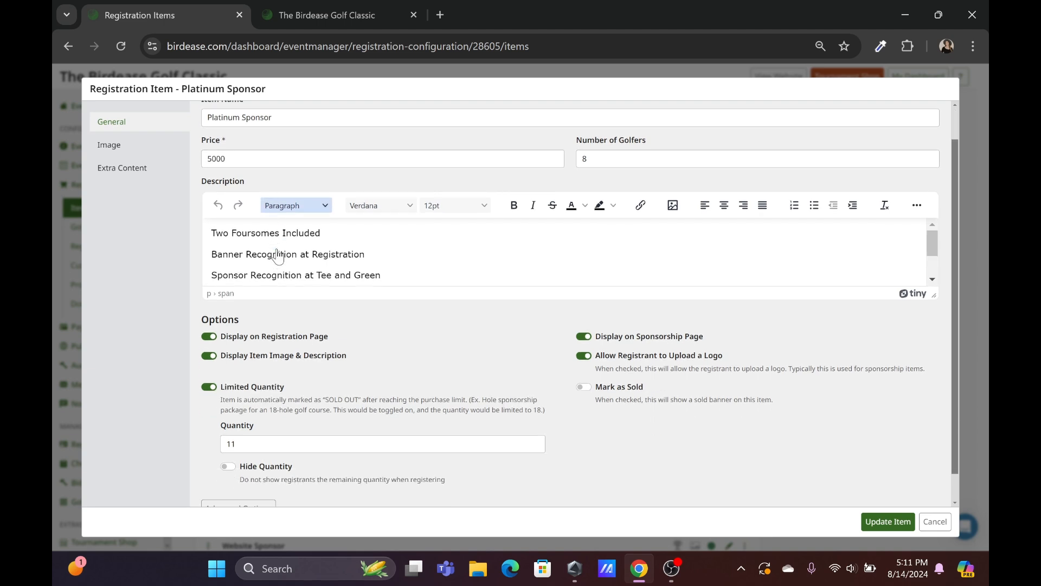
pyautogui.click(259, 484)
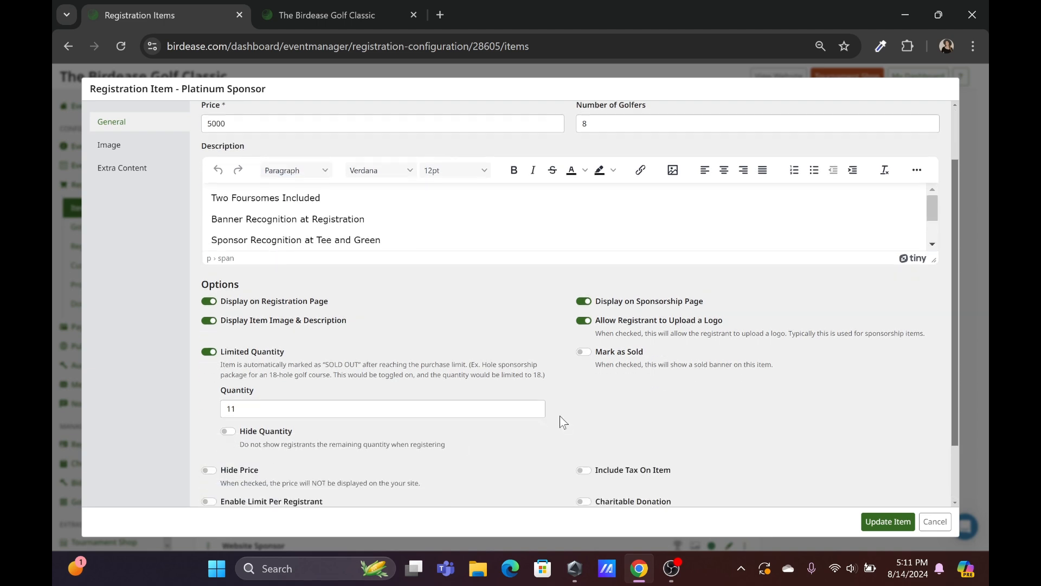
pyautogui.scroll(-2, 560, 418)
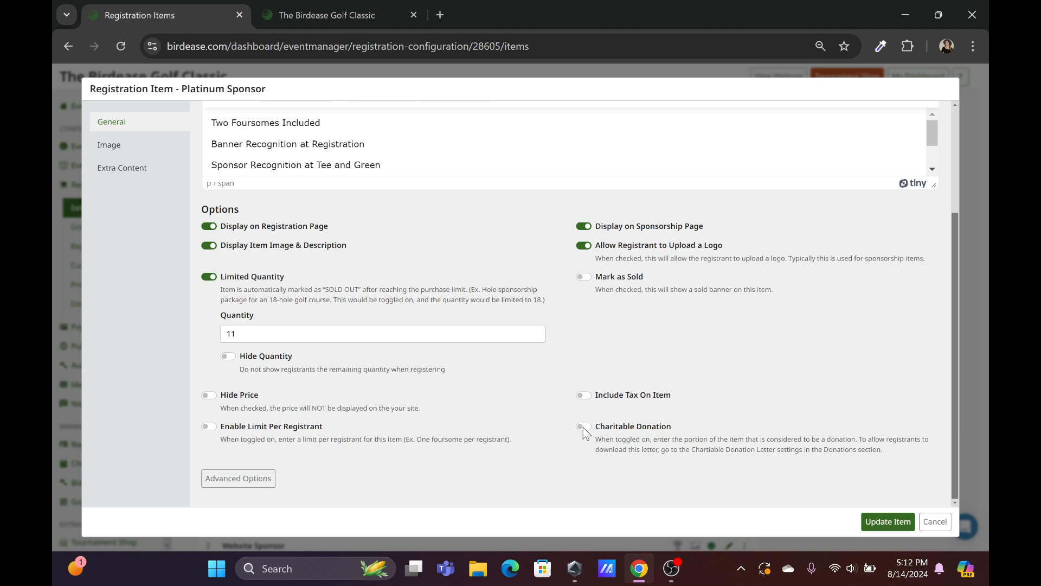
# Mark the Platinum Sponsor item as a charitable donation with a donation amount of 4000 and update the item
pyautogui.click(584, 428)
pyautogui.click(627, 483)
pyautogui.press('BackSpace')
pyautogui.write('4000')
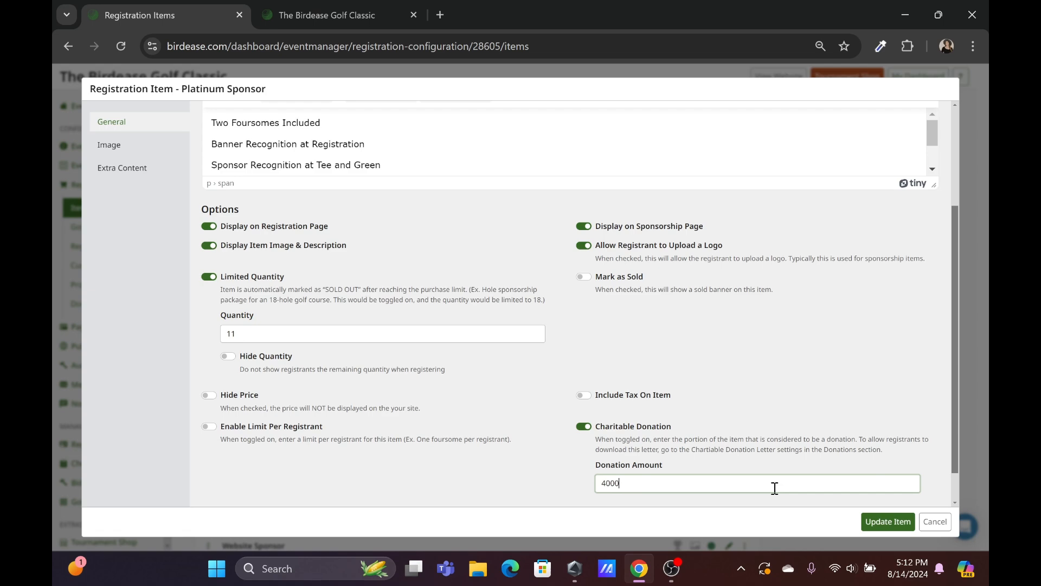
pyautogui.click(869, 523)
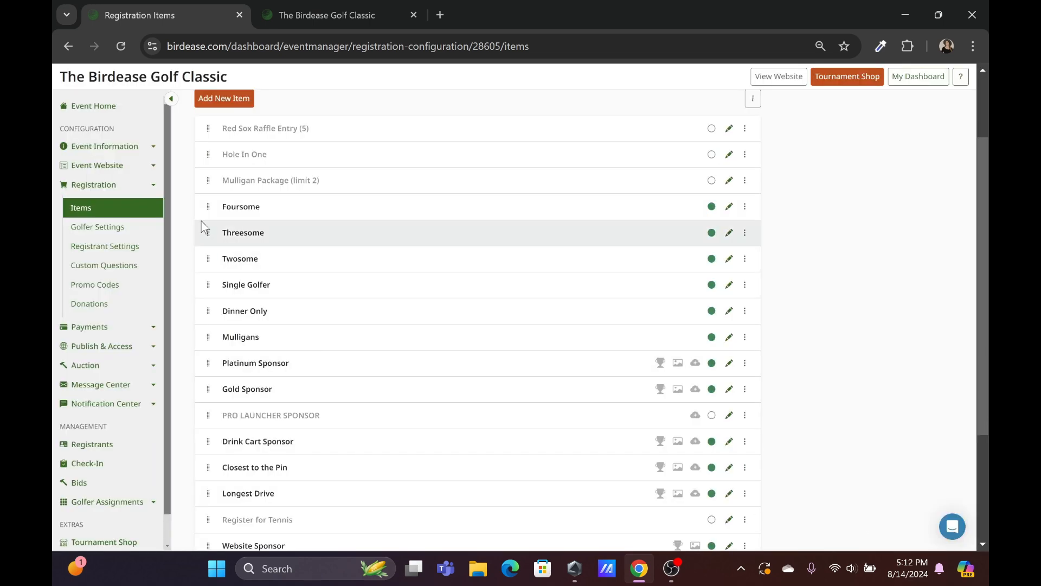
# In the donation settings, allow registrants to download the charitable letter and read through the letter's placeholder text
pyautogui.click(118, 303)
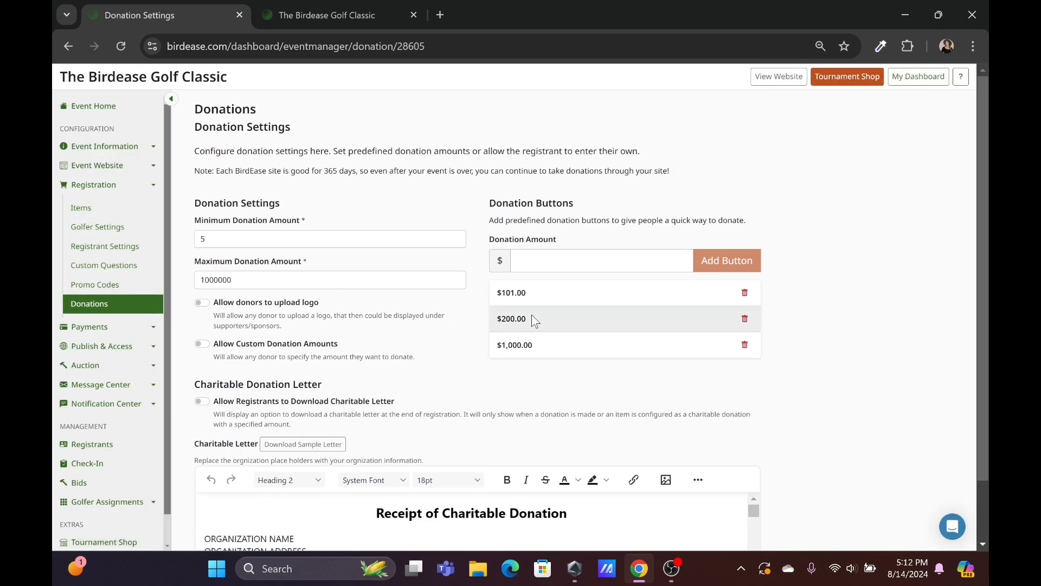
pyautogui.scroll(-3, 819, 369)
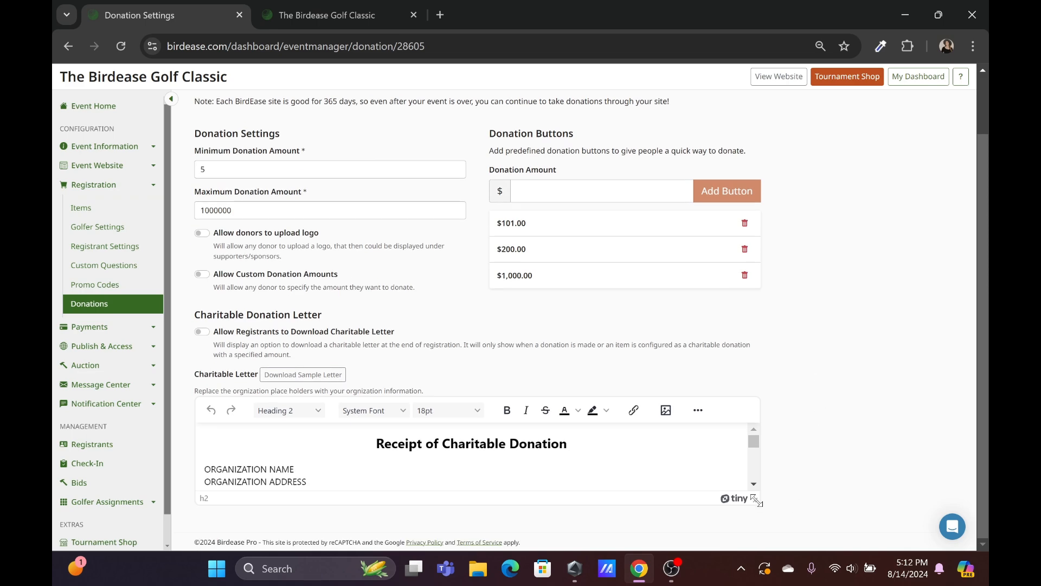
pyautogui.scroll(-1, 864, 421)
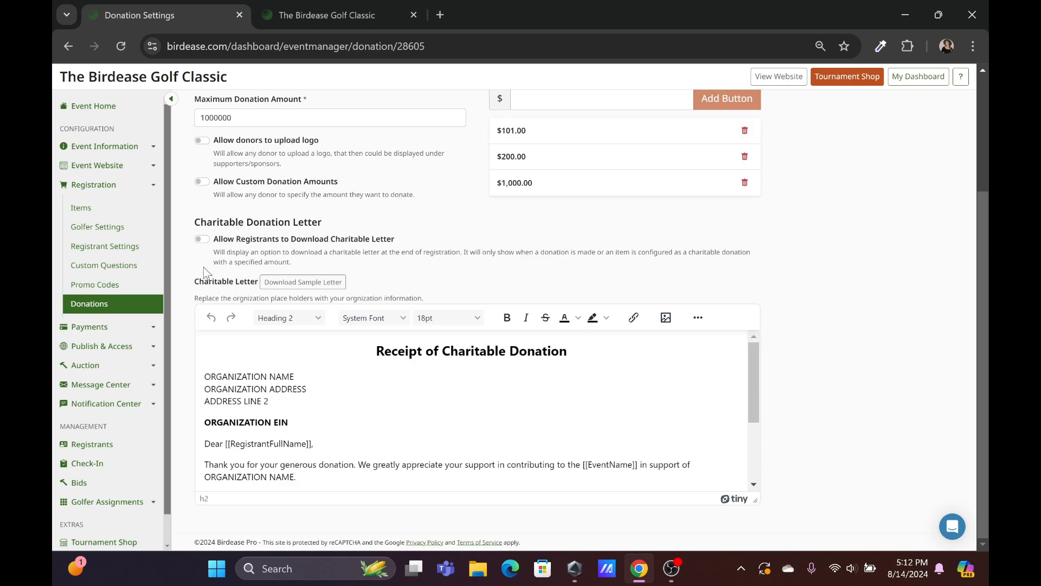
pyautogui.click(202, 240)
pyautogui.scroll(-1, 633, 418)
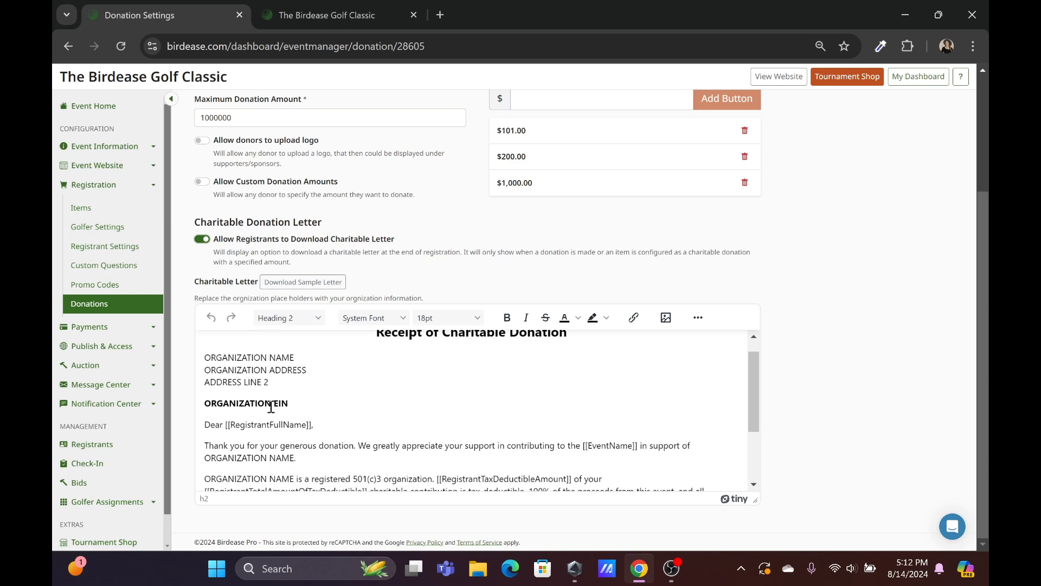
pyautogui.scroll(-2, 280, 380)
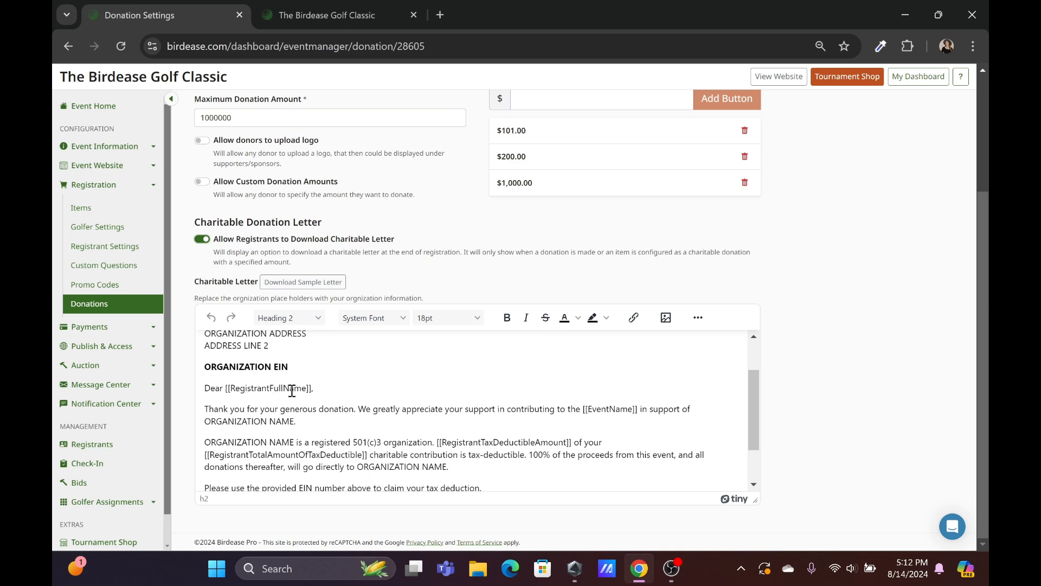
pyautogui.scroll(-3, 291, 391)
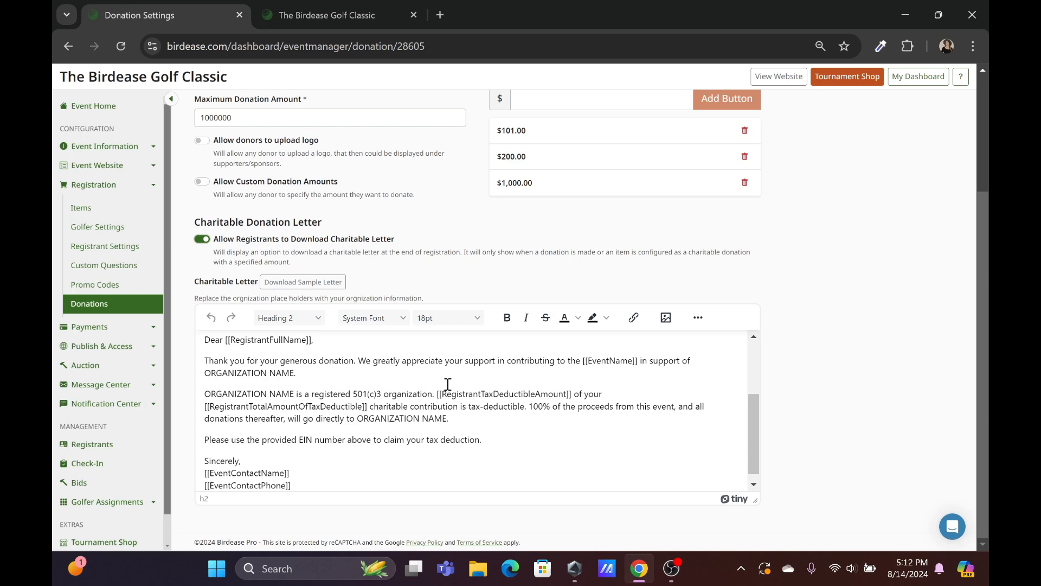
pyautogui.scroll(2, 871, 252)
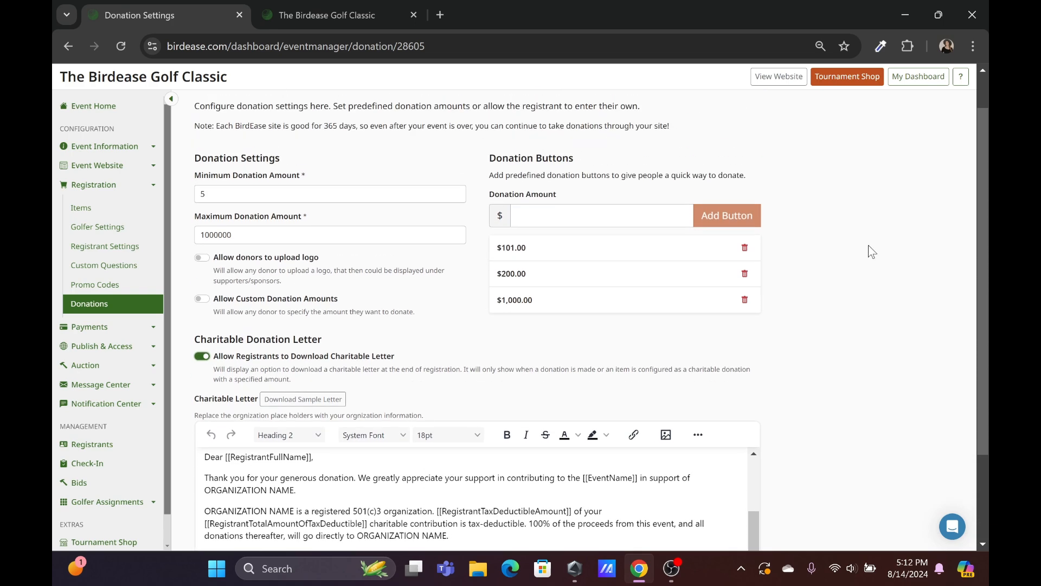
# In the general payment settings, look through the supported processors, choose PayPal, and stop using it again
pyautogui.click(89, 327)
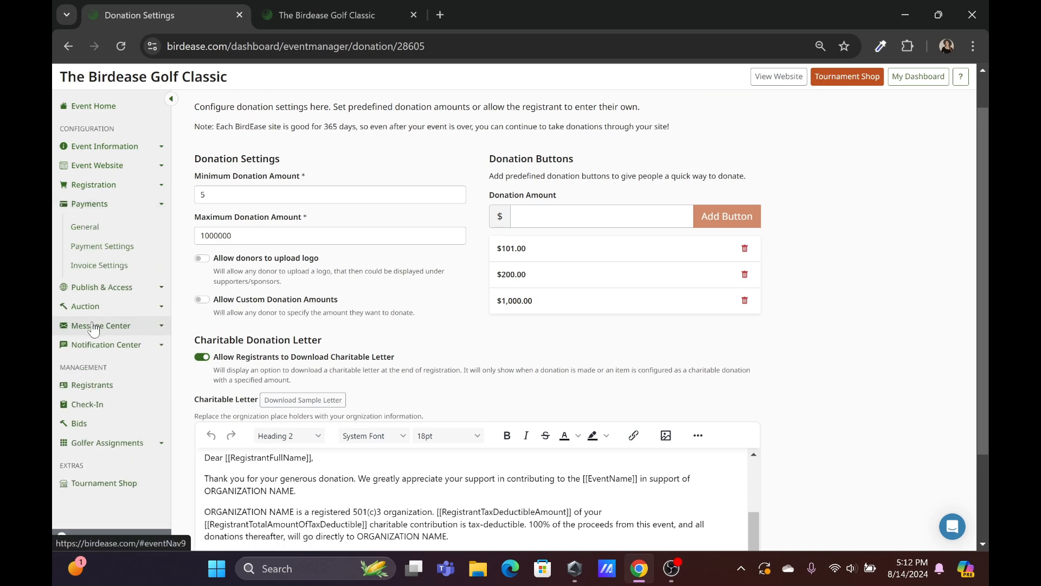
pyautogui.click(129, 228)
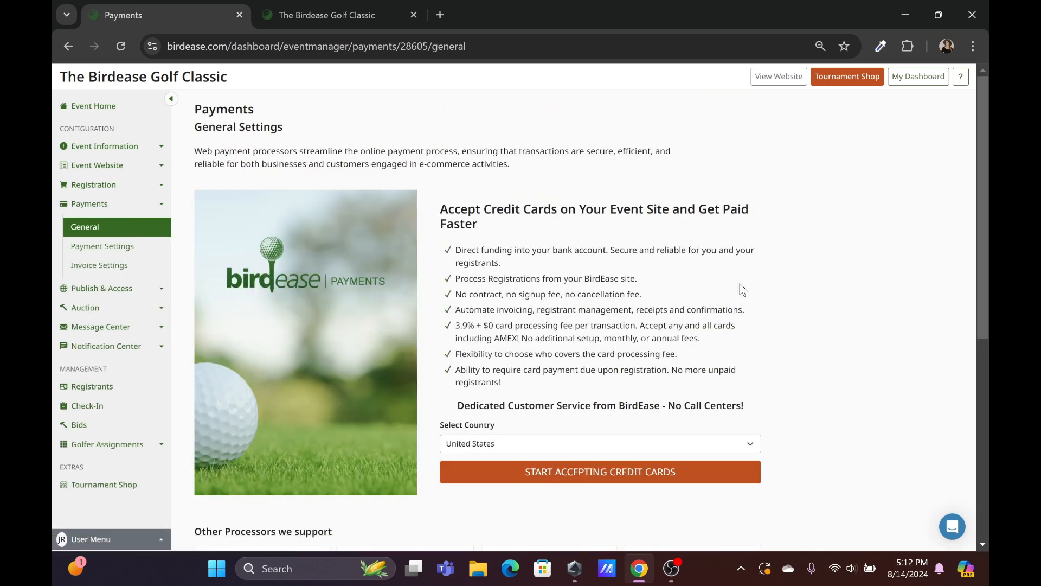
pyautogui.scroll(-6, 743, 290)
pyautogui.scroll(-1, 743, 291)
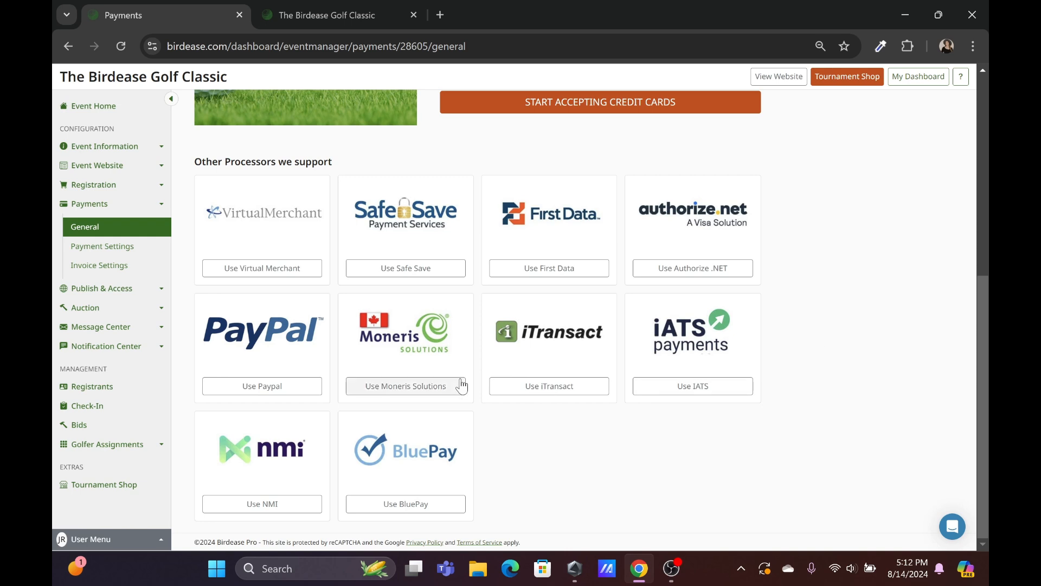
pyautogui.click(276, 389)
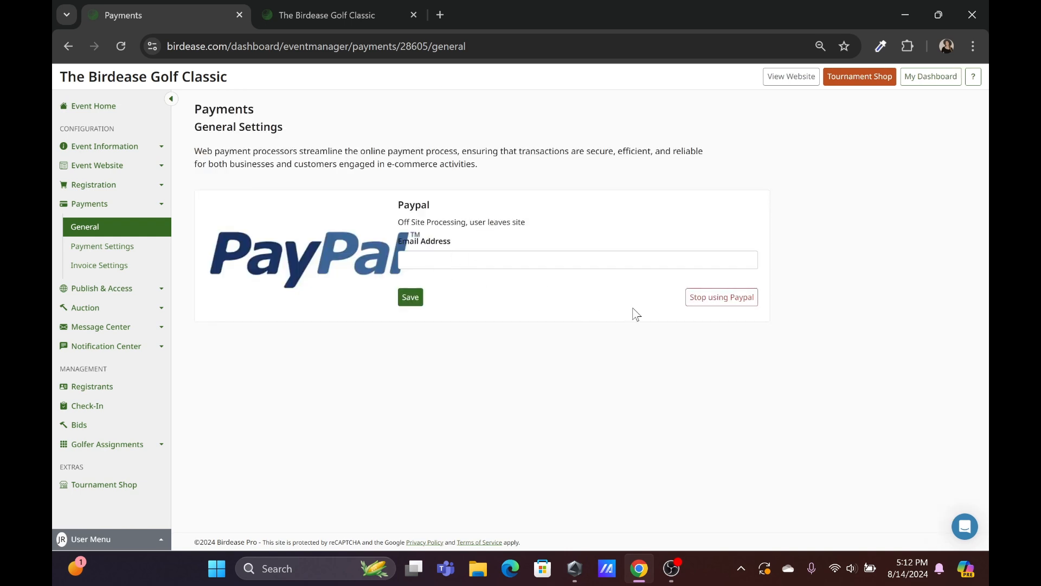
pyautogui.click(739, 296)
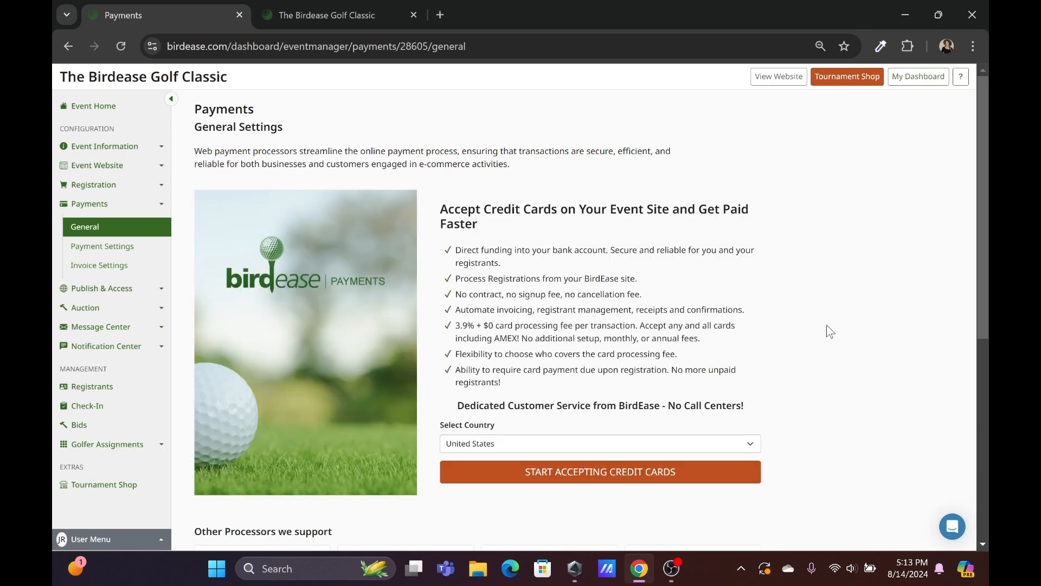
pyautogui.scroll(-1, 825, 326)
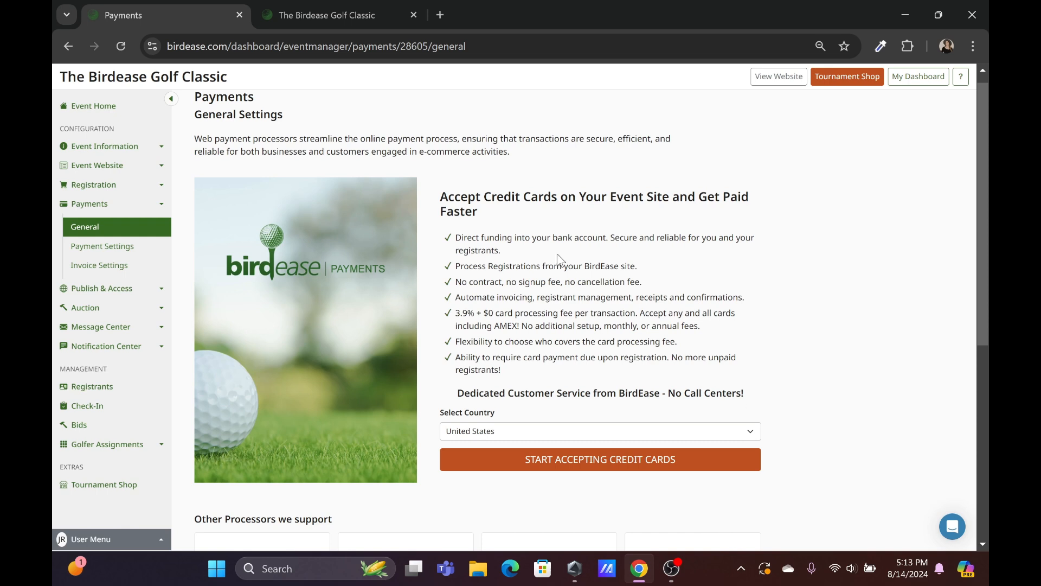
# View the payment settings, and in the invoice settings switch the registration invoice's payment note on and off again
pyautogui.click(128, 250)
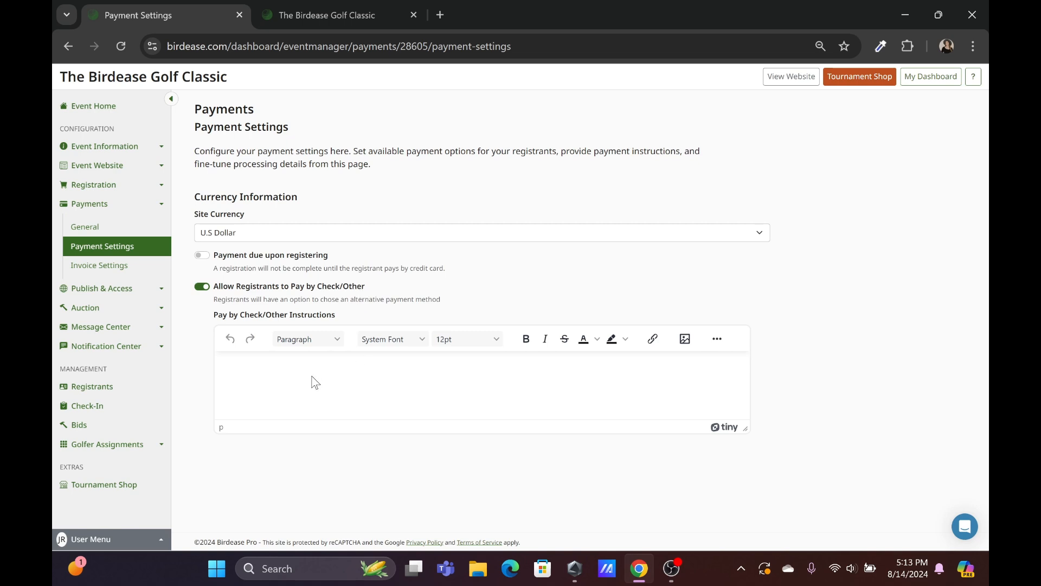
pyautogui.click(126, 272)
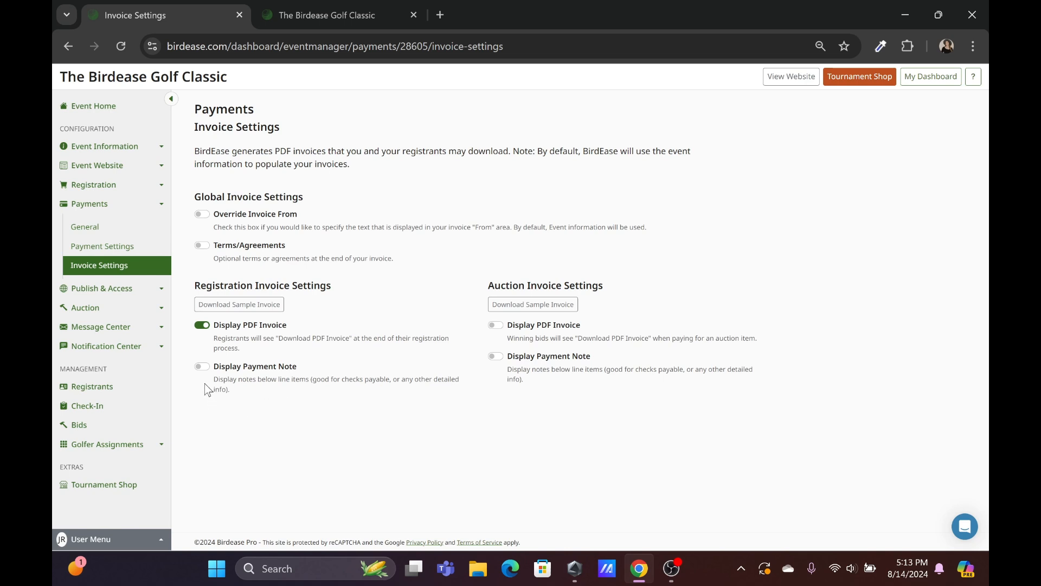
pyautogui.click(205, 367)
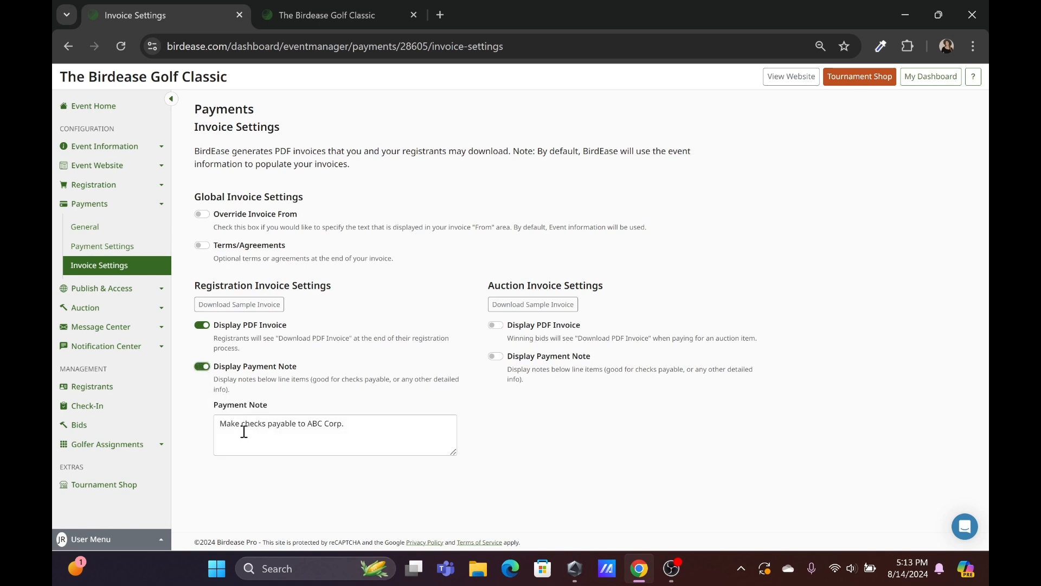
pyautogui.click(205, 368)
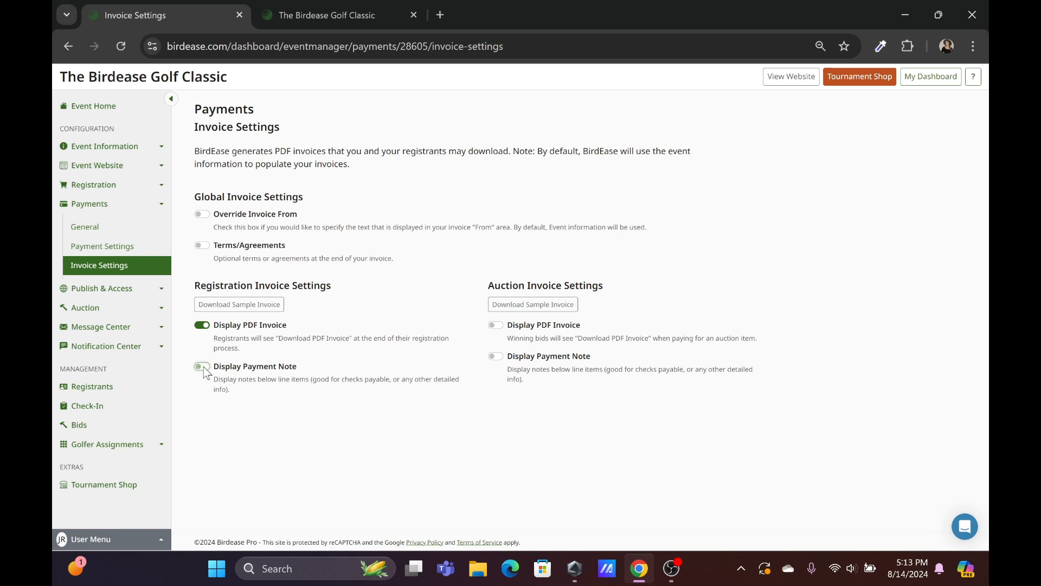
# Try invoice Terms/Agreements with the header "If paying by check, please make payable to and mail to", and switch the option off again
pyautogui.click(203, 245)
pyautogui.click(248, 289)
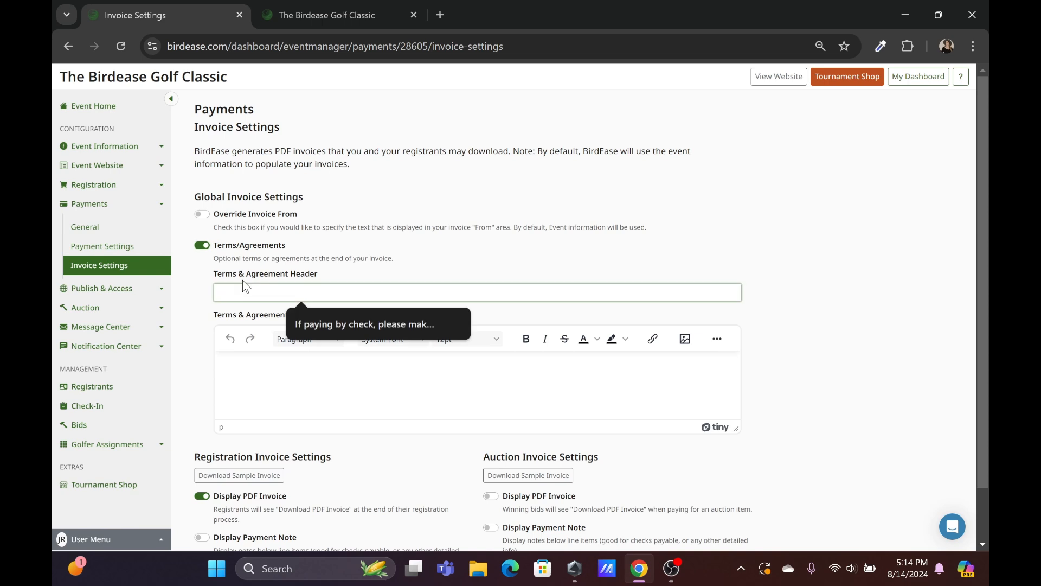
pyautogui.click(307, 322)
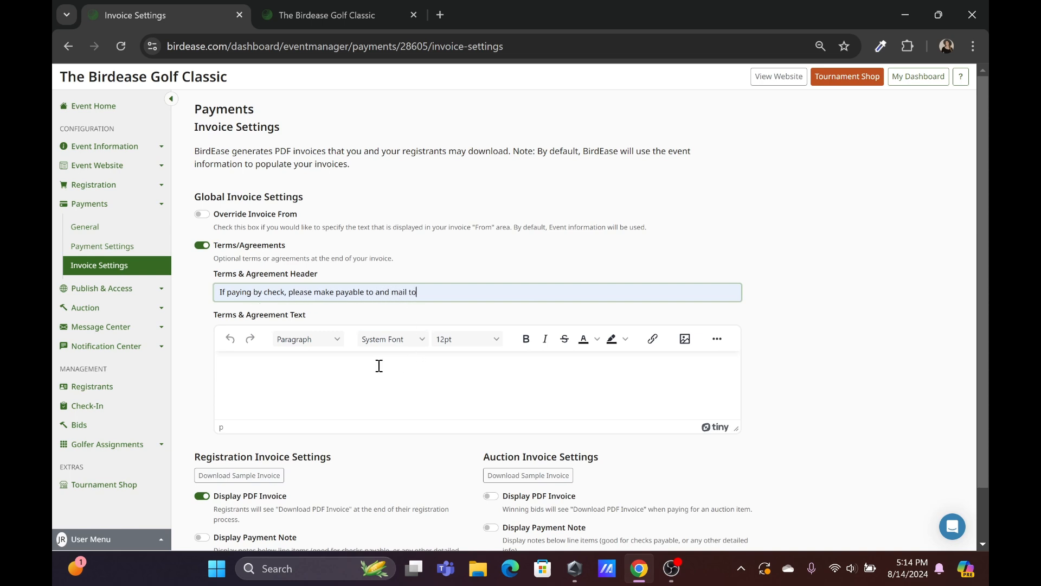
pyautogui.click(333, 374)
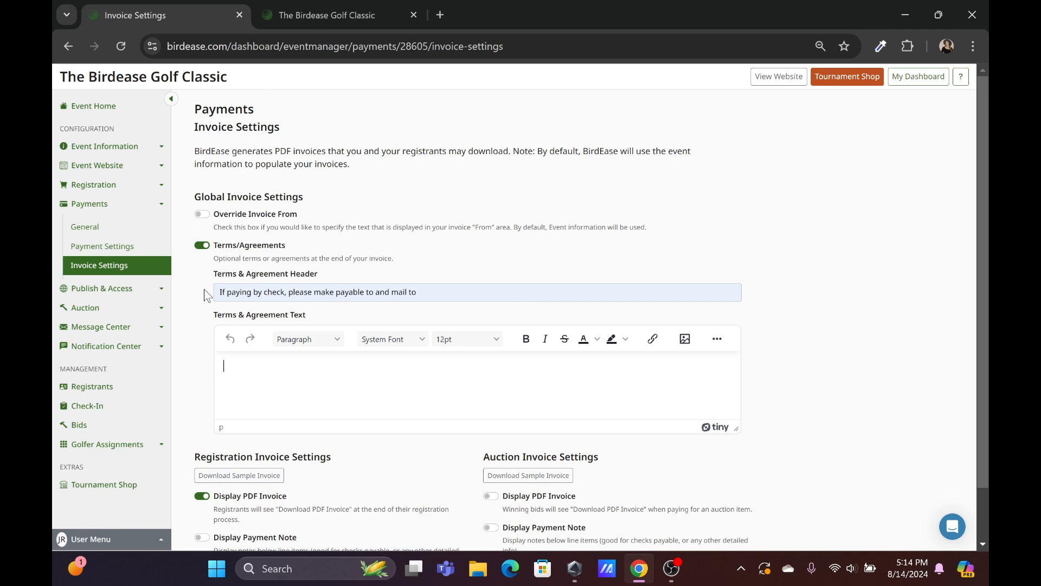
pyautogui.click(204, 246)
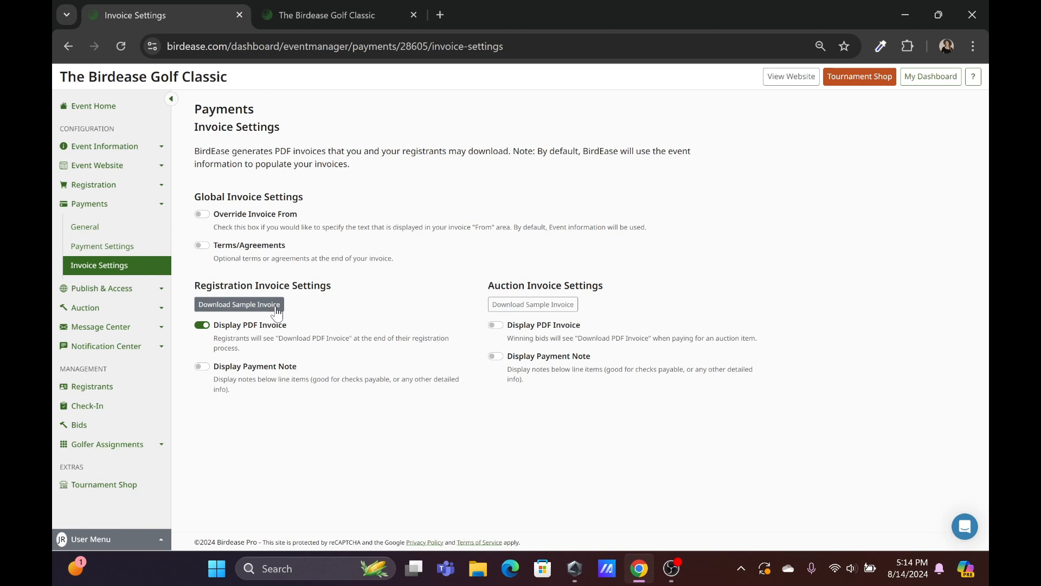
# In the event publishing settings, stop accepting registrations and start accepting them again
pyautogui.click(132, 294)
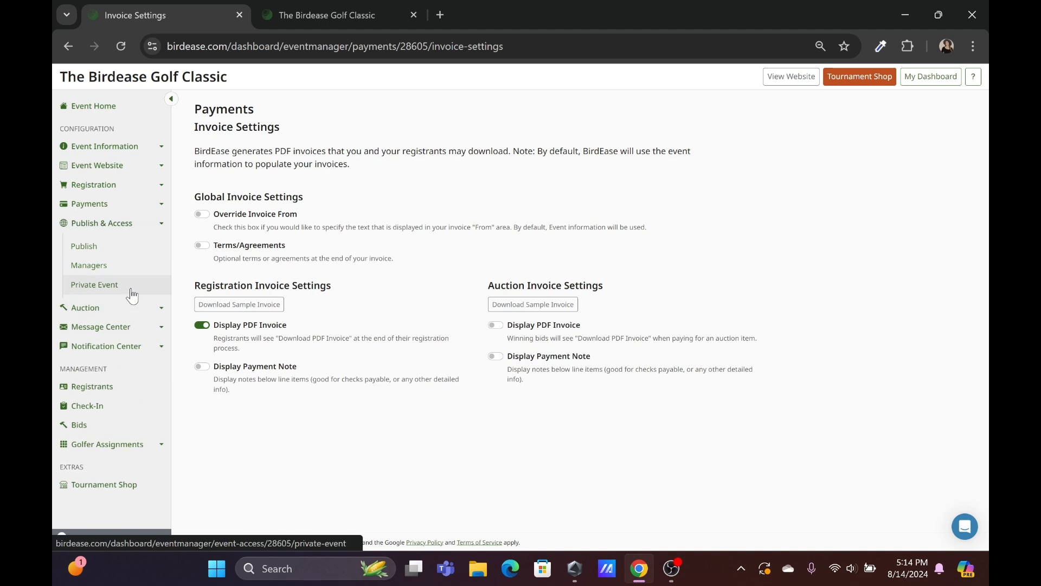
pyautogui.click(136, 249)
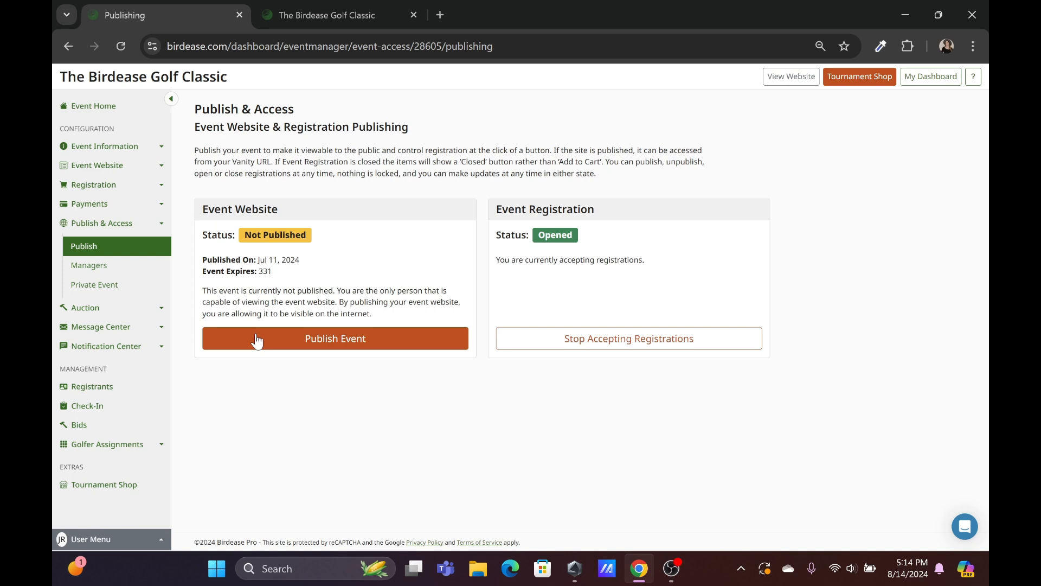
pyautogui.rightClick(553, 348)
pyautogui.click(543, 348)
pyautogui.click(536, 344)
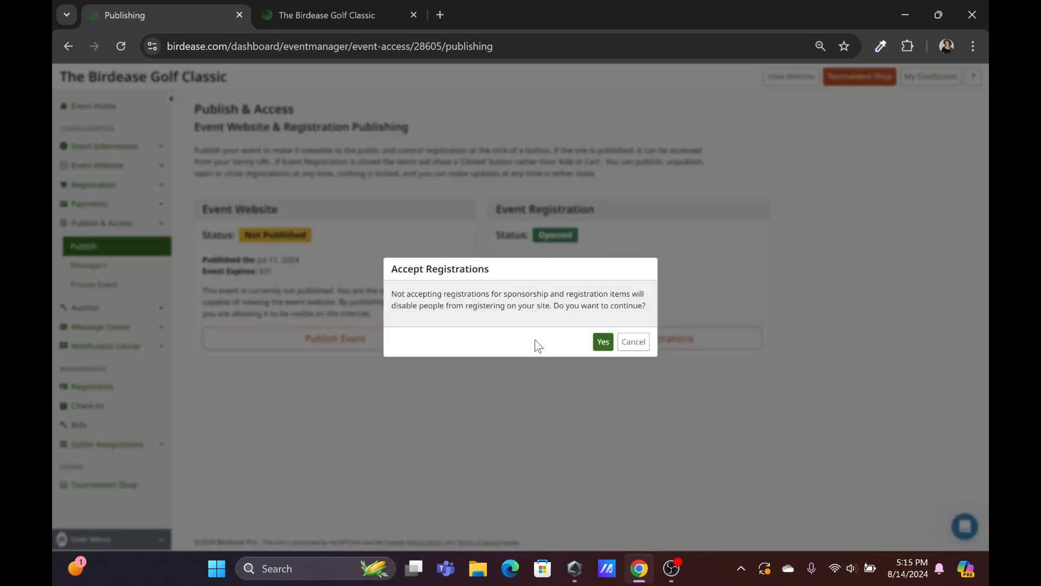
pyautogui.click(601, 342)
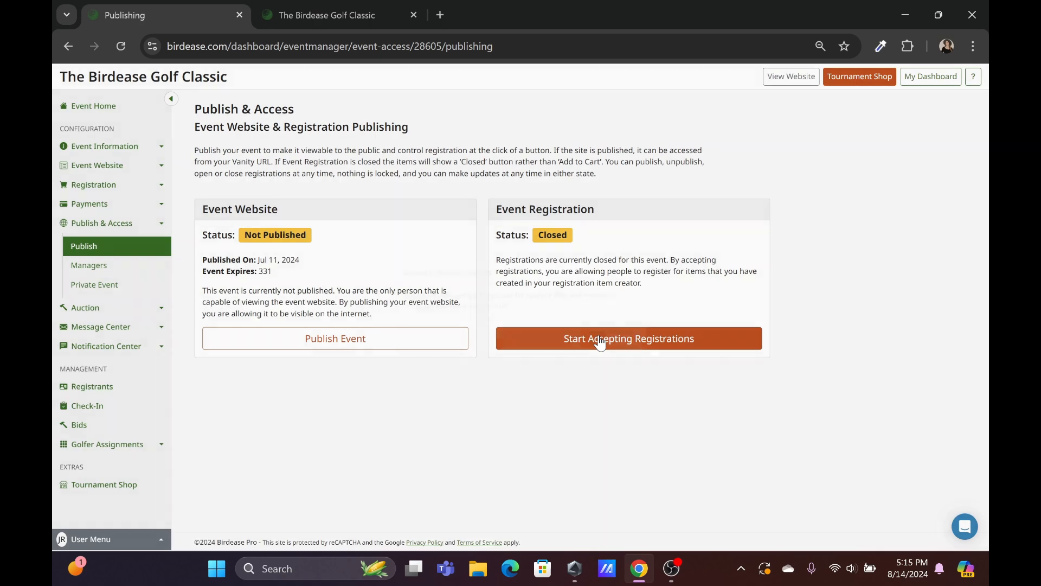
pyautogui.click(601, 343)
pyautogui.click(601, 346)
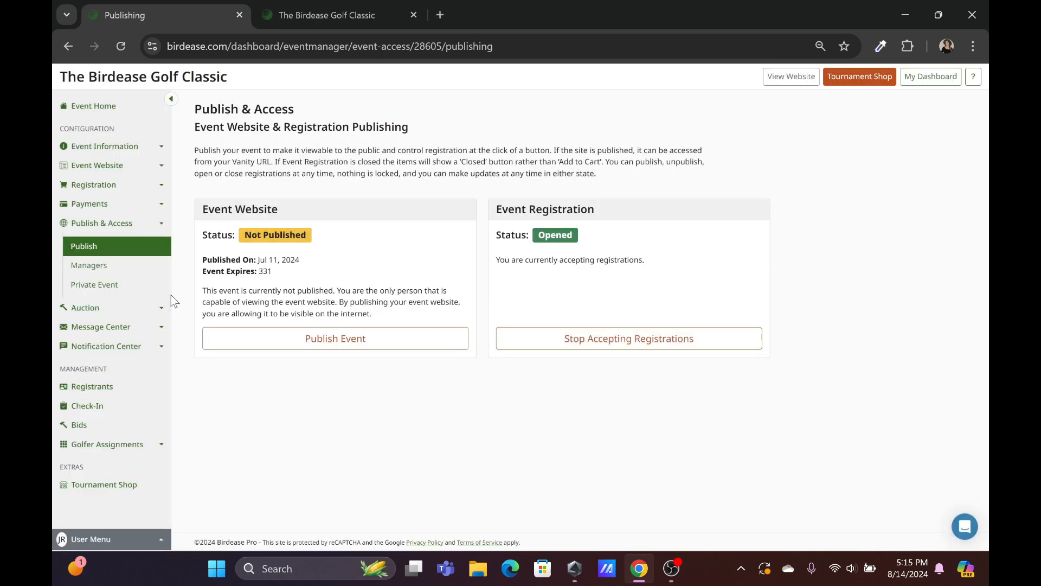
# View the event managers page, look at the form for adding a new manager, and cancel it
pyautogui.click(119, 273)
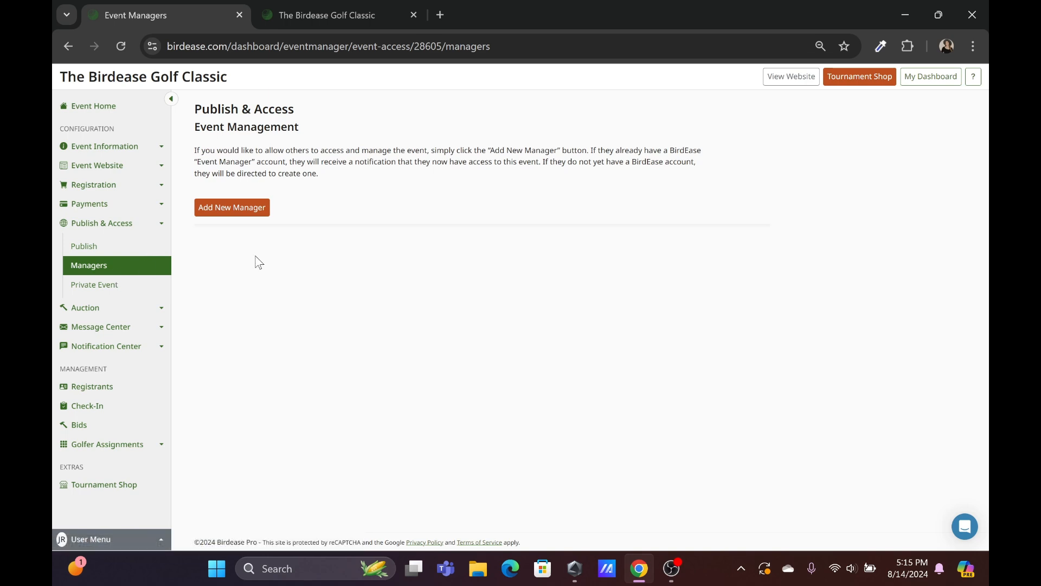
pyautogui.click(235, 206)
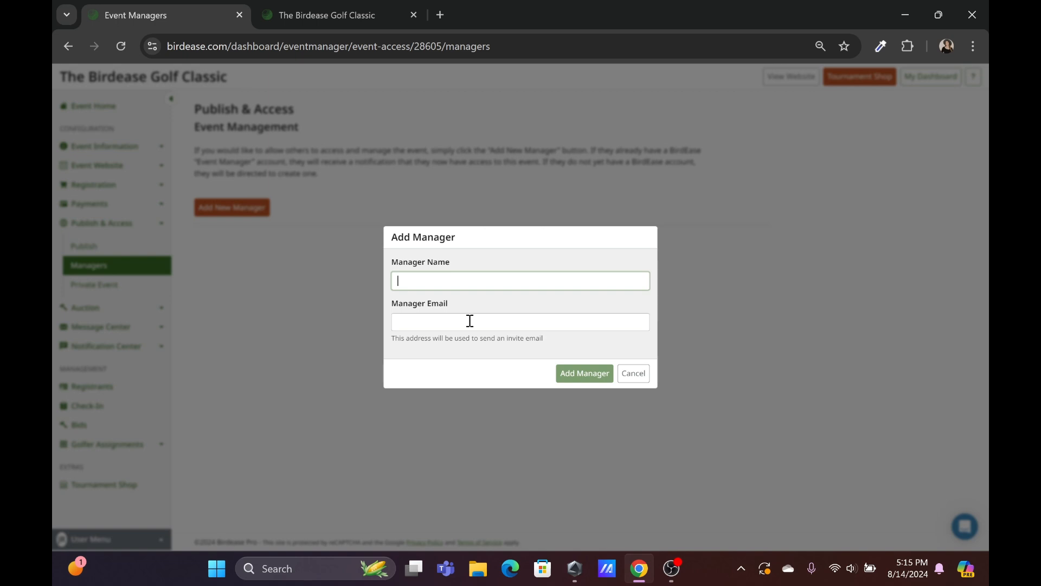
pyautogui.click(634, 374)
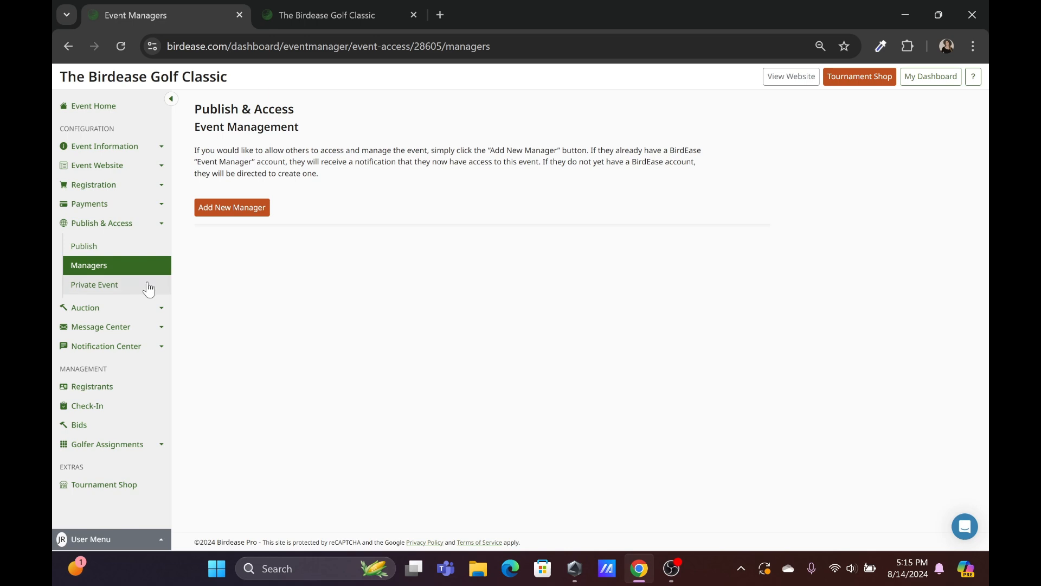
# Look through the general options and images of a new auction item, cancel the item, and view the auction settings
pyautogui.click(149, 303)
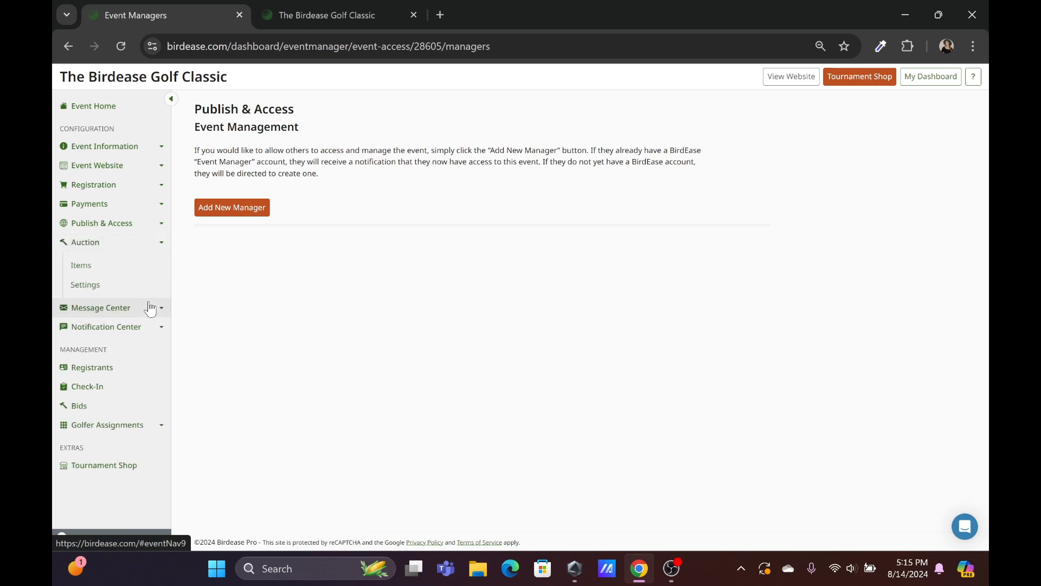
pyautogui.click(142, 266)
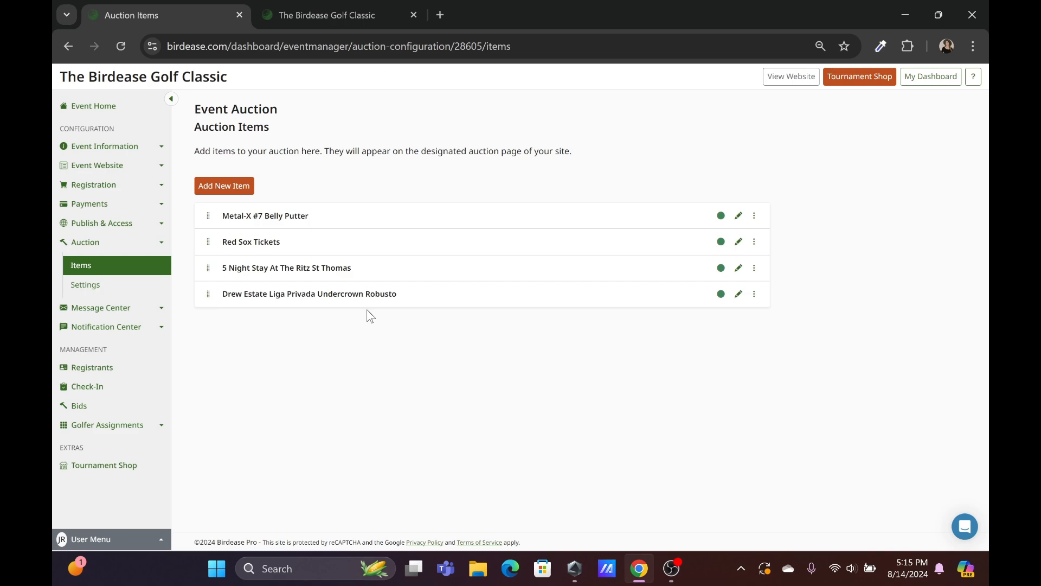
pyautogui.click(241, 187)
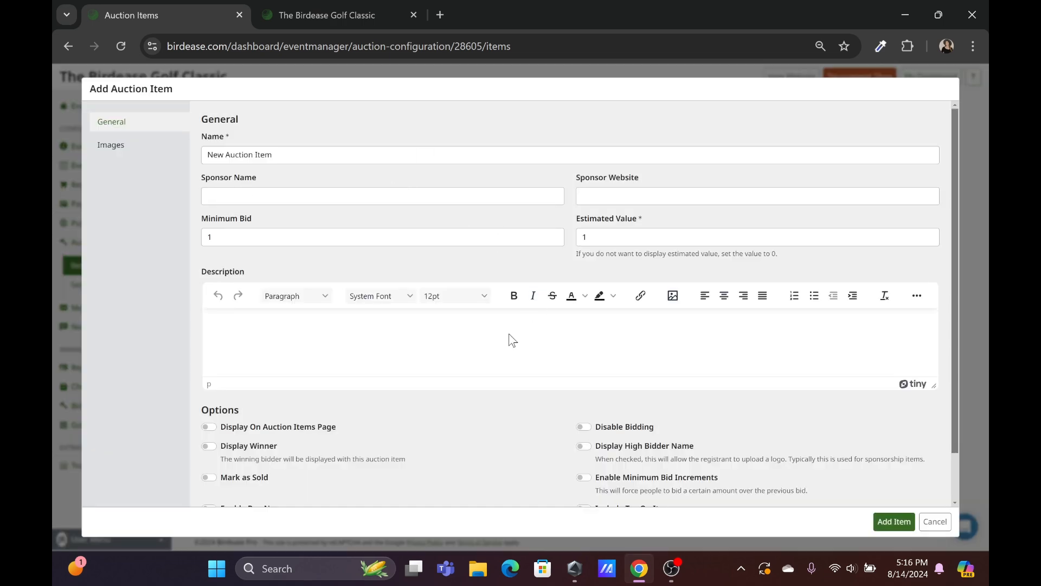
pyautogui.scroll(-1, 509, 333)
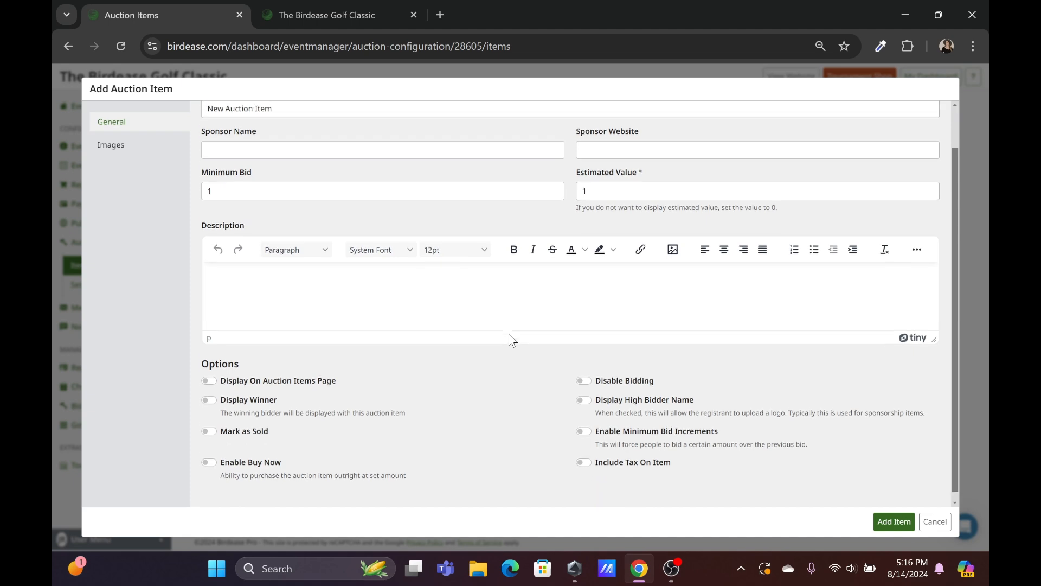
pyautogui.scroll(1, 509, 333)
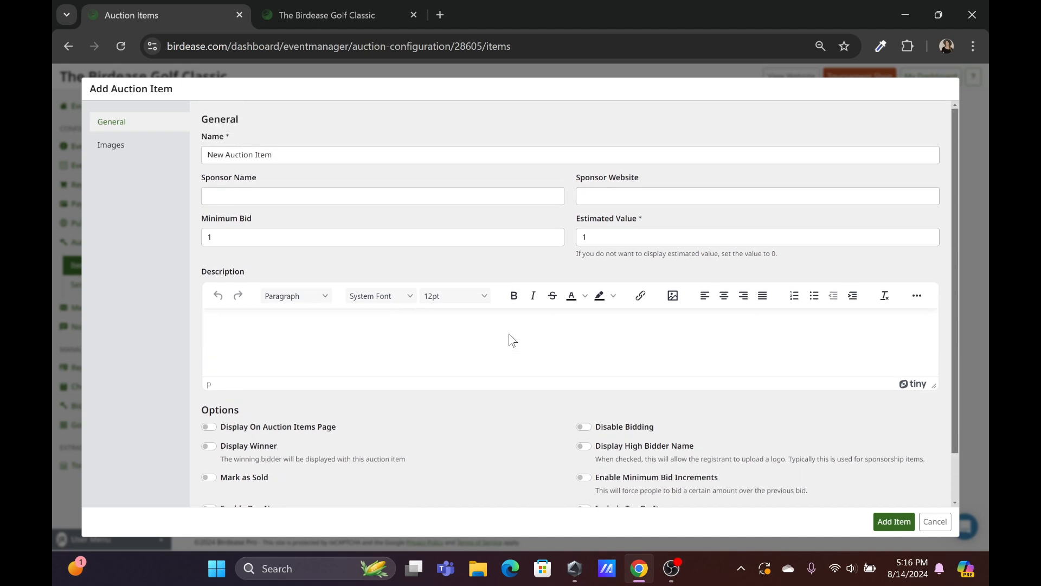
pyautogui.click(137, 145)
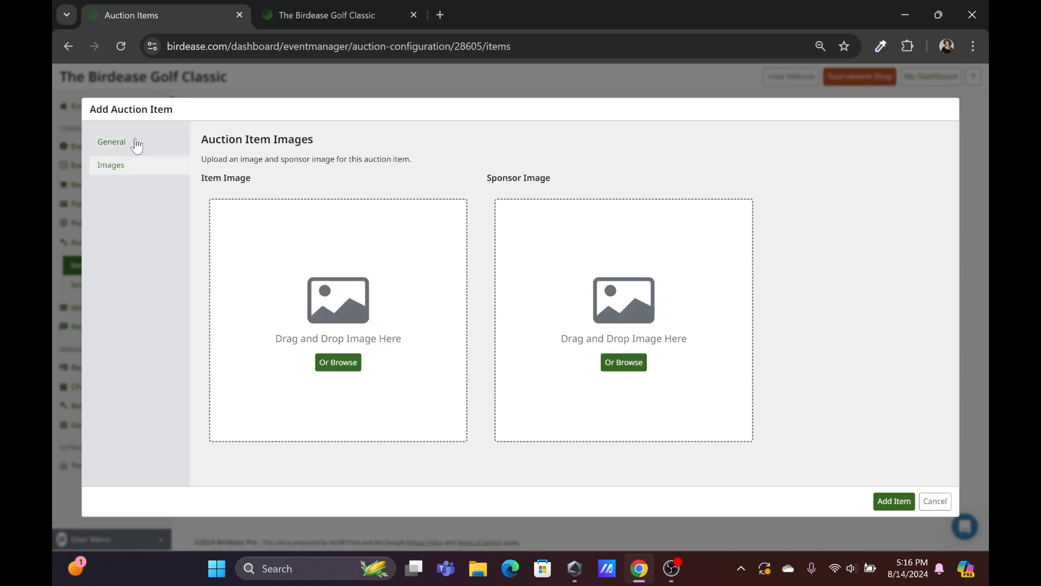
pyautogui.click(137, 143)
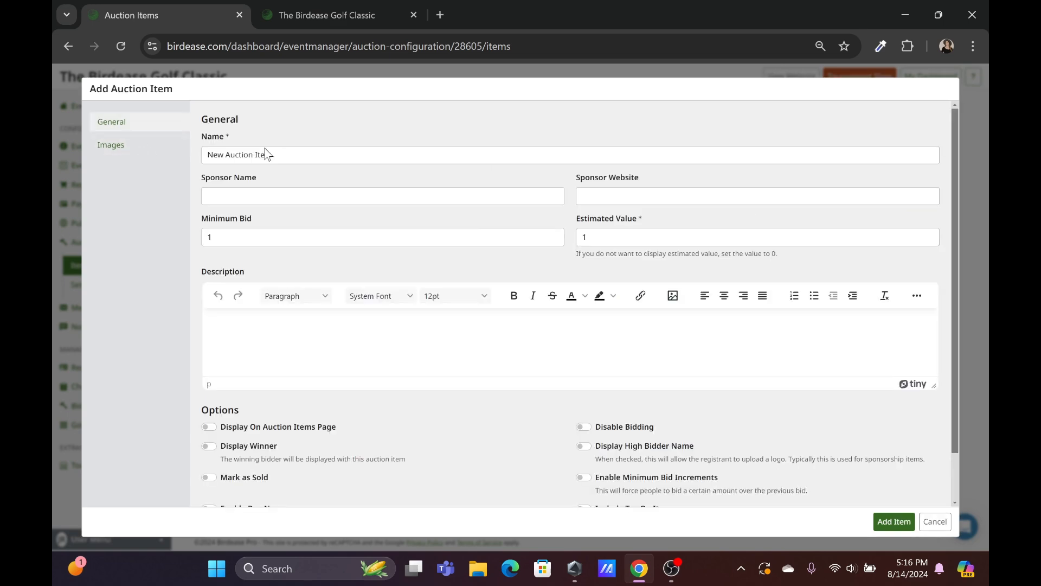
pyautogui.click(935, 521)
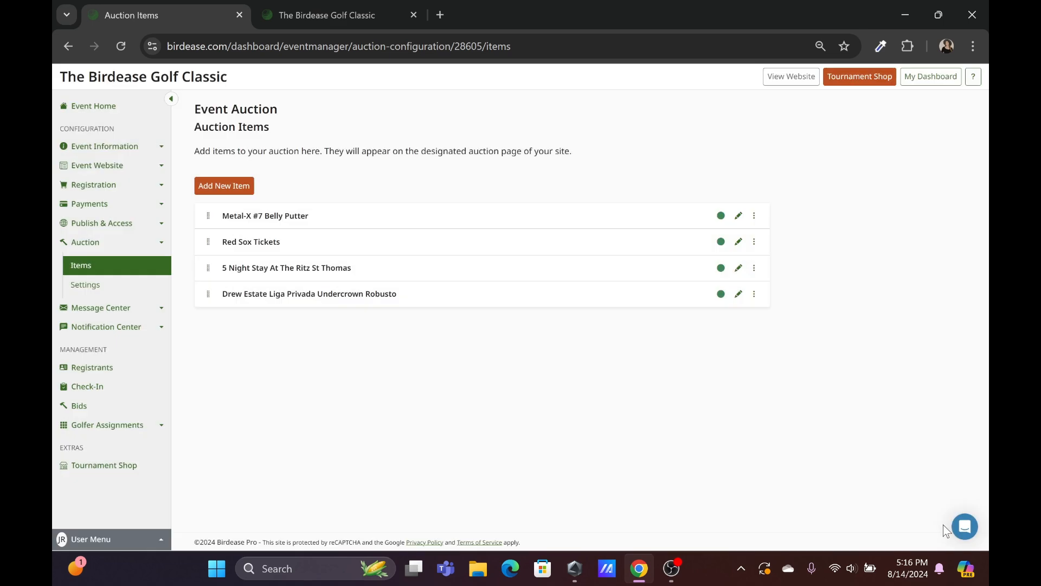
pyautogui.click(109, 289)
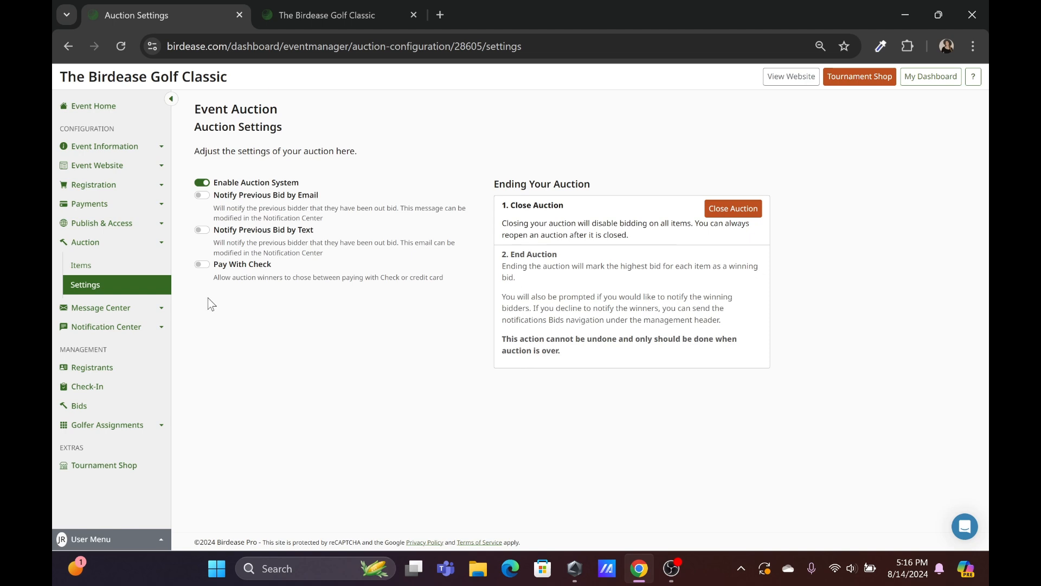
# Start a new event message, try importing The Birdease Golf Classic's Registrants and Golfers as recipients, and cancel the import
pyautogui.click(137, 307)
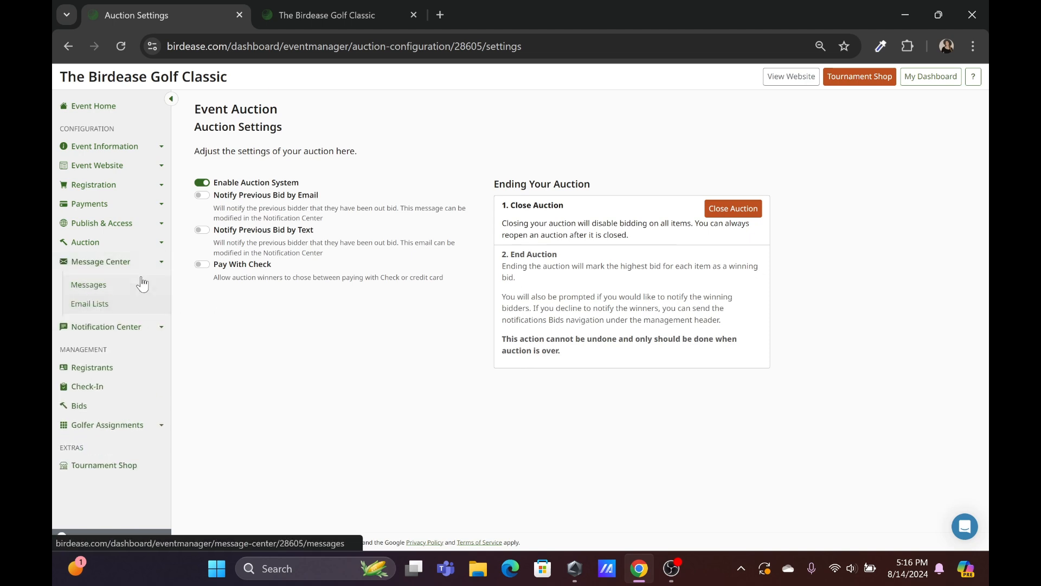
pyautogui.click(143, 284)
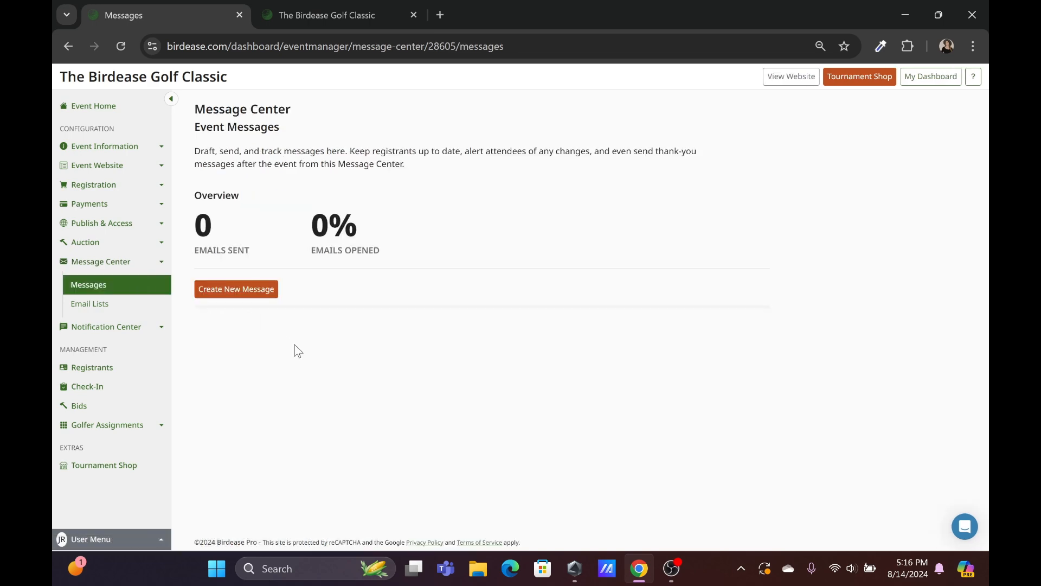
pyautogui.click(270, 291)
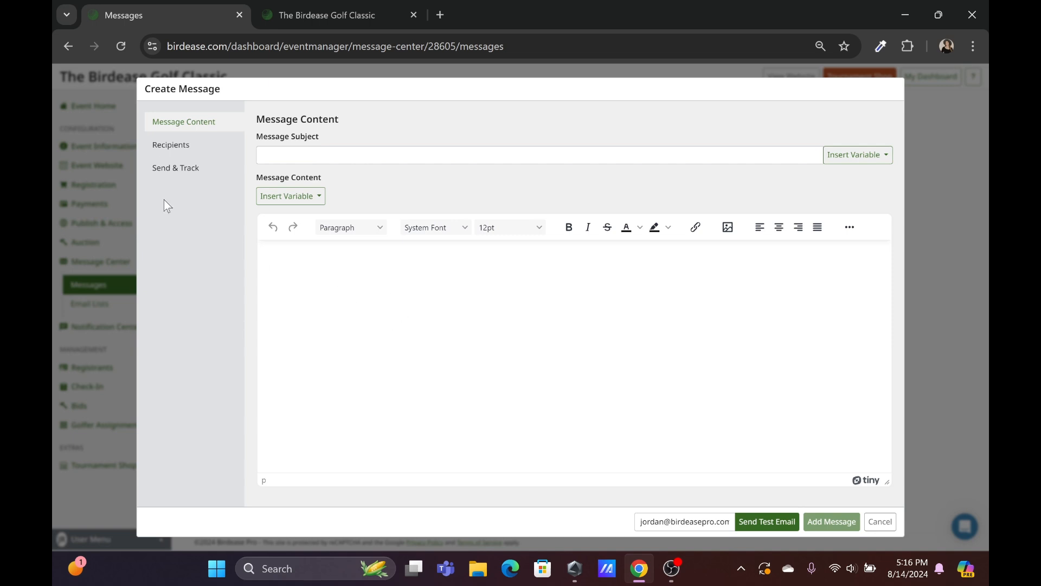
pyautogui.click(170, 145)
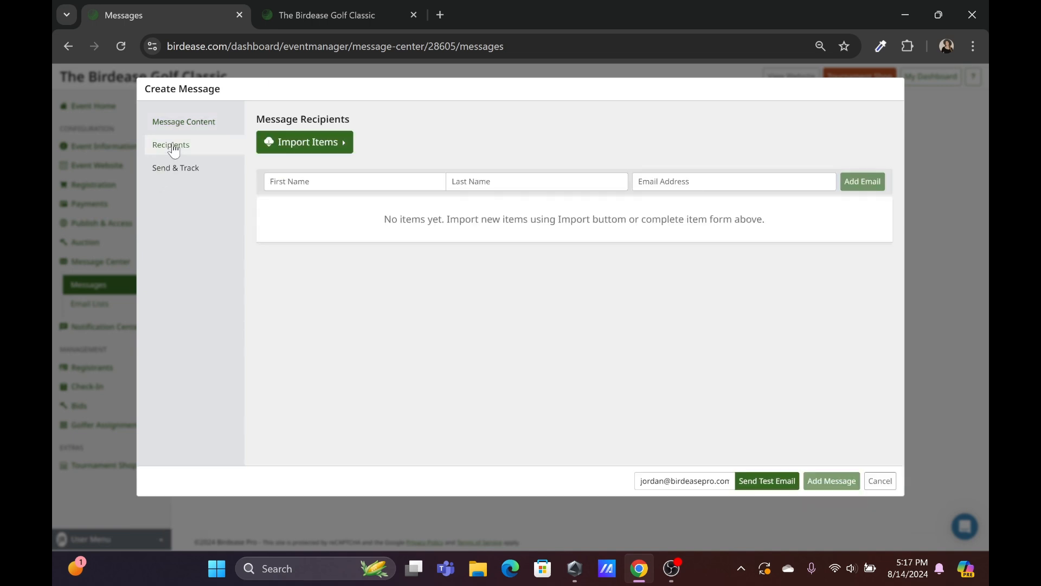
pyautogui.click(316, 152)
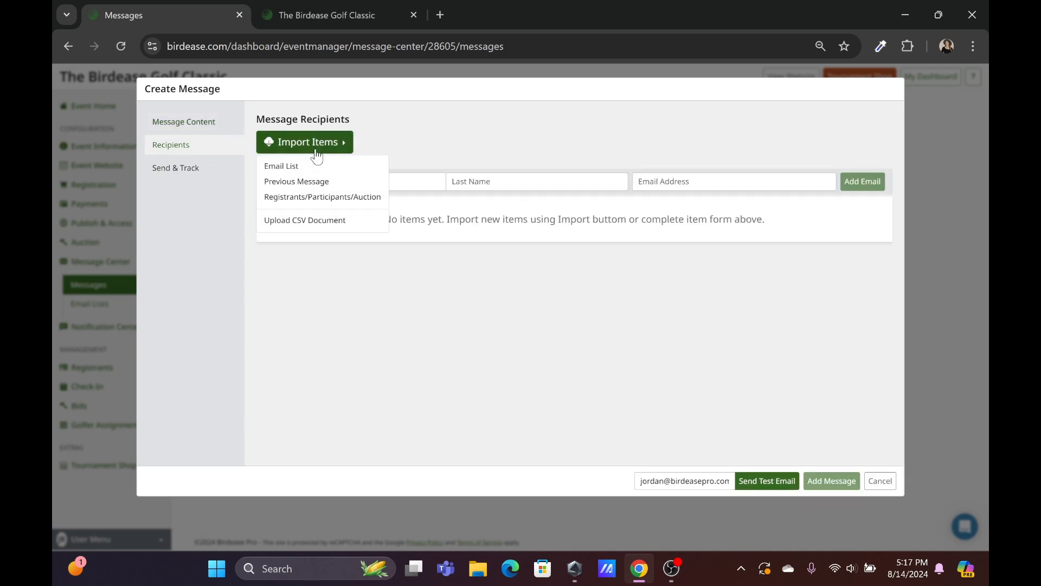
pyautogui.click(333, 196)
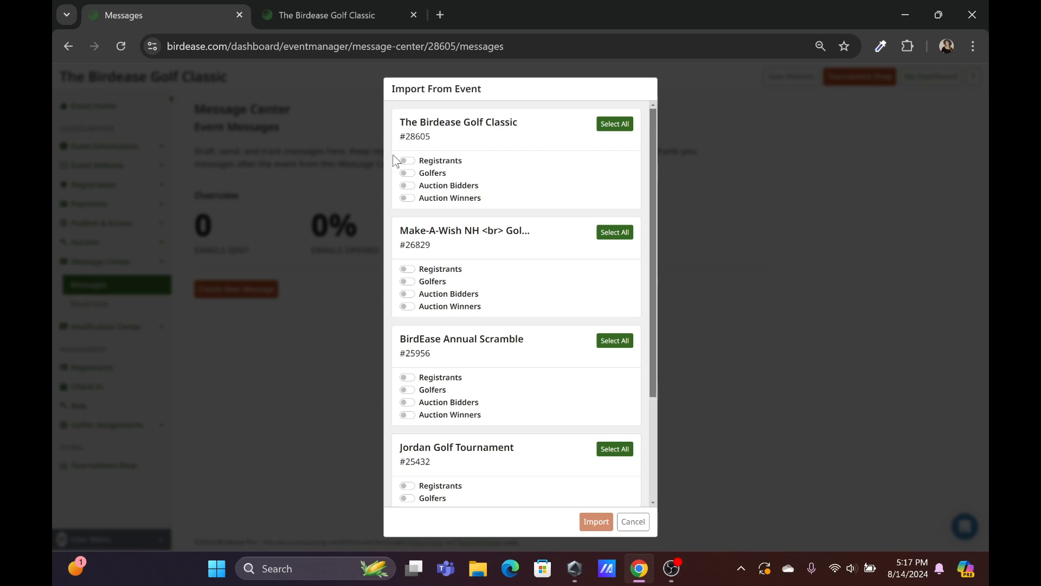
pyautogui.click(408, 161)
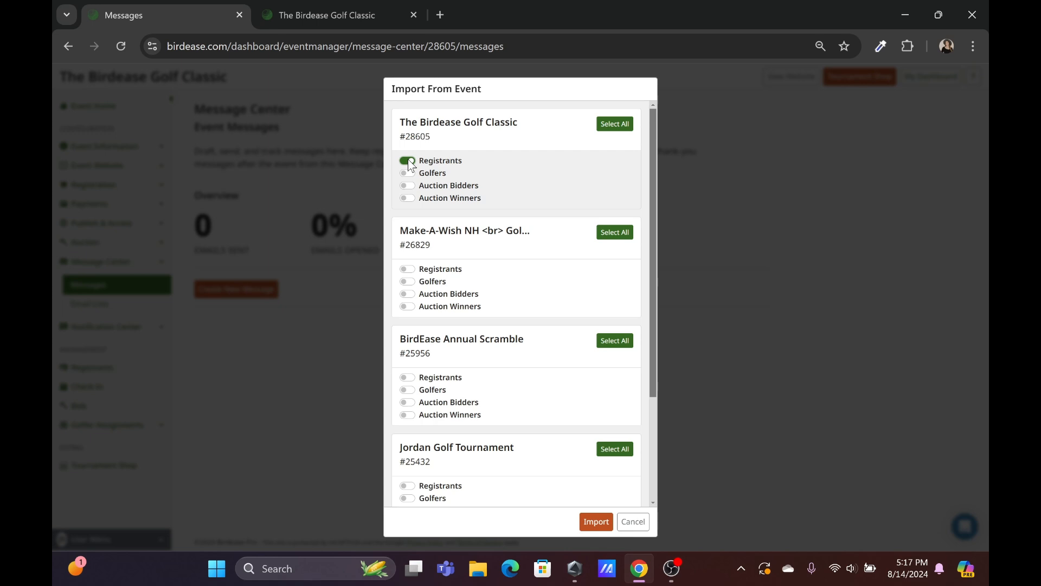
pyautogui.click(407, 173)
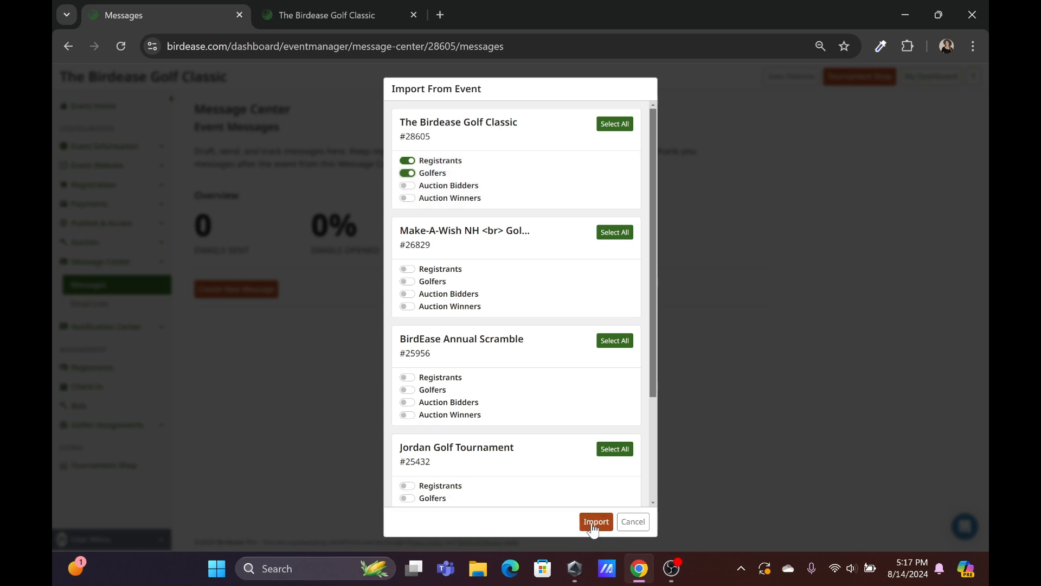
pyautogui.click(634, 522)
# View the message's Send & Track section and the CSV recipient import instructions, and cancel the import and the message
pyautogui.click(196, 180)
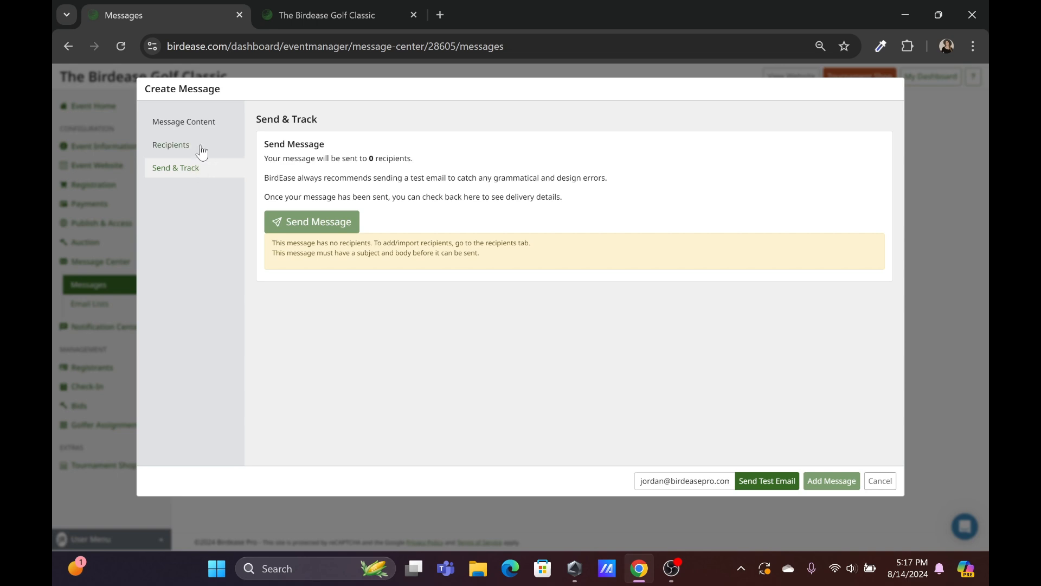
pyautogui.click(202, 153)
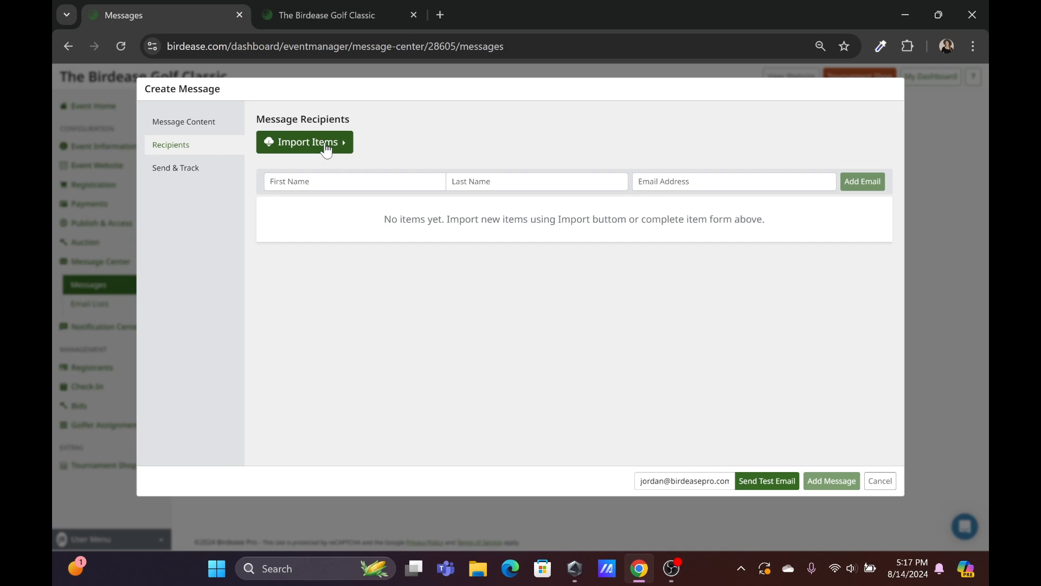
pyautogui.click(326, 150)
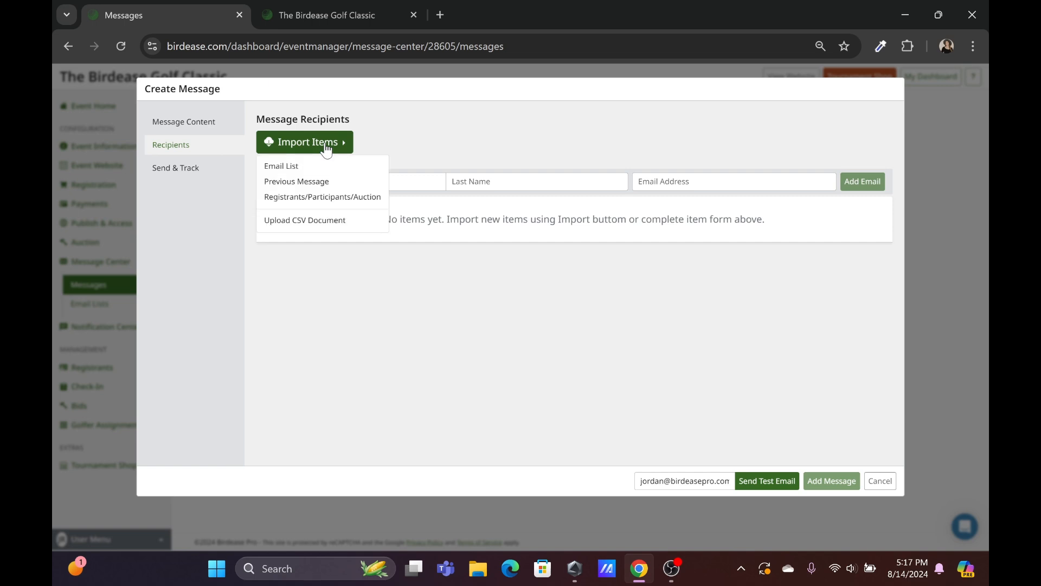
pyautogui.click(336, 220)
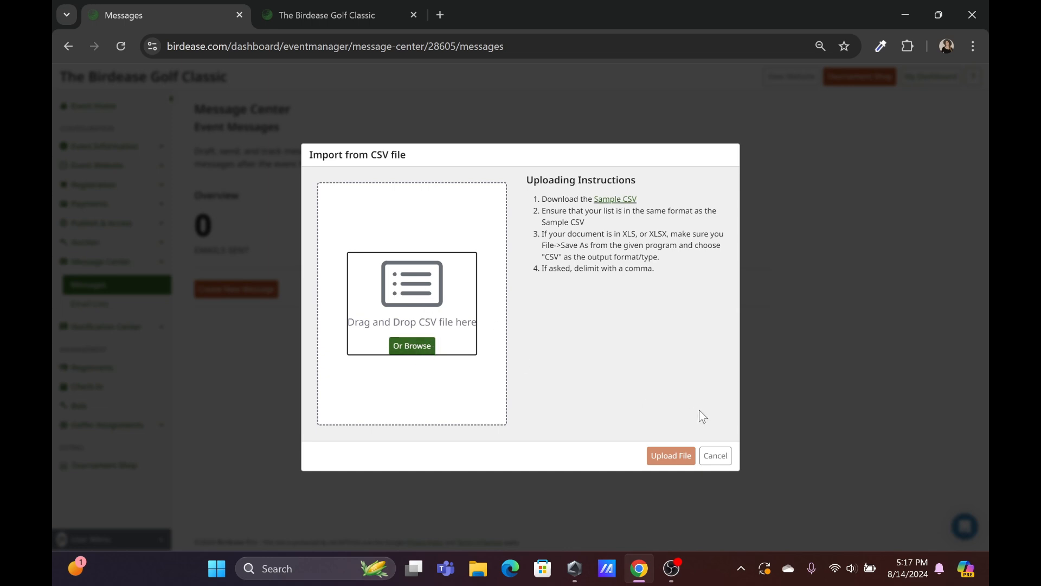
pyautogui.click(717, 457)
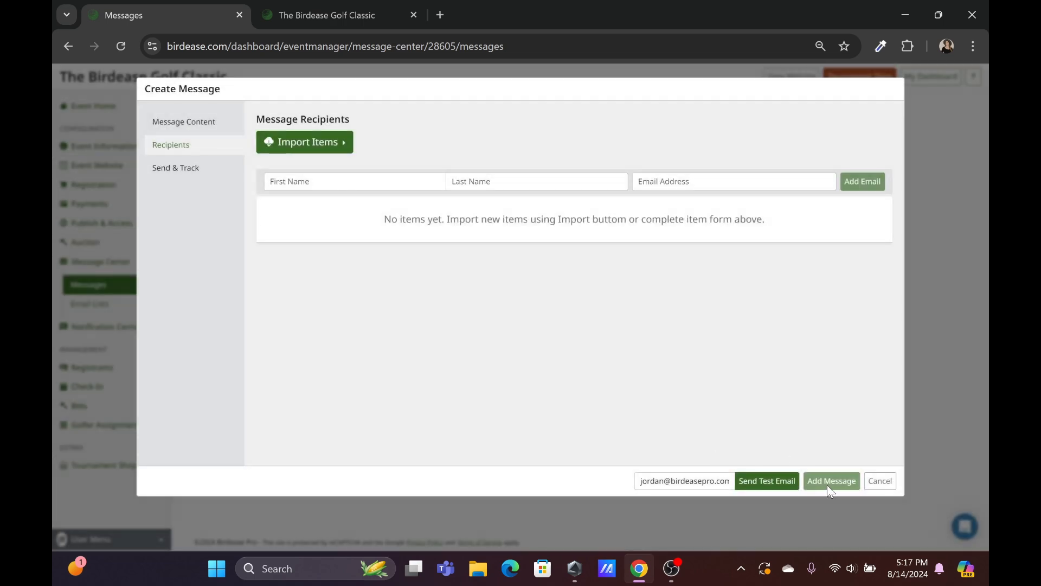
pyautogui.click(875, 478)
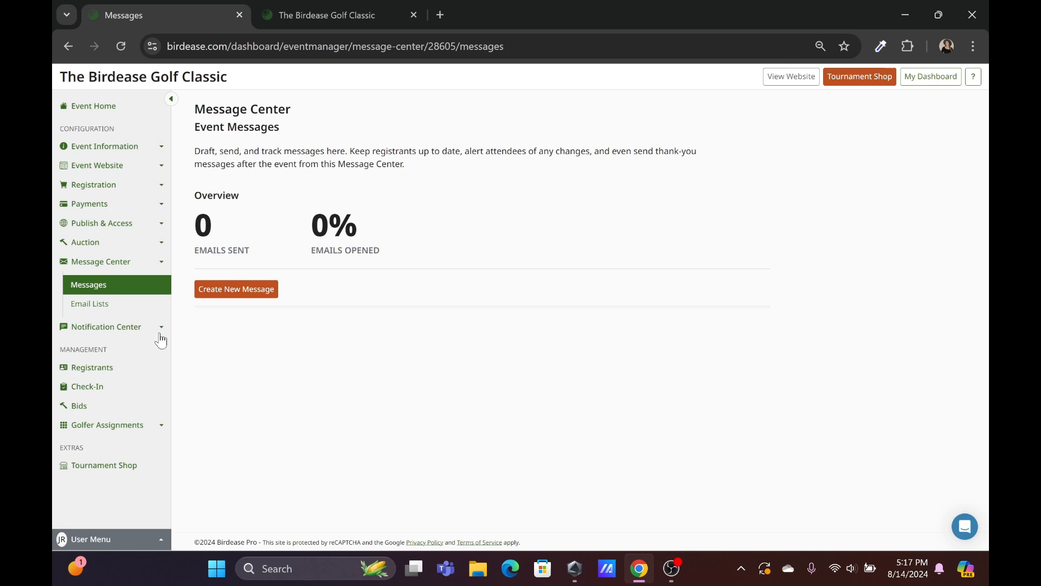
# In the email lists, start a new list, view its import options, and cancel the list
pyautogui.click(125, 313)
pyautogui.click(243, 188)
pyautogui.click(536, 136)
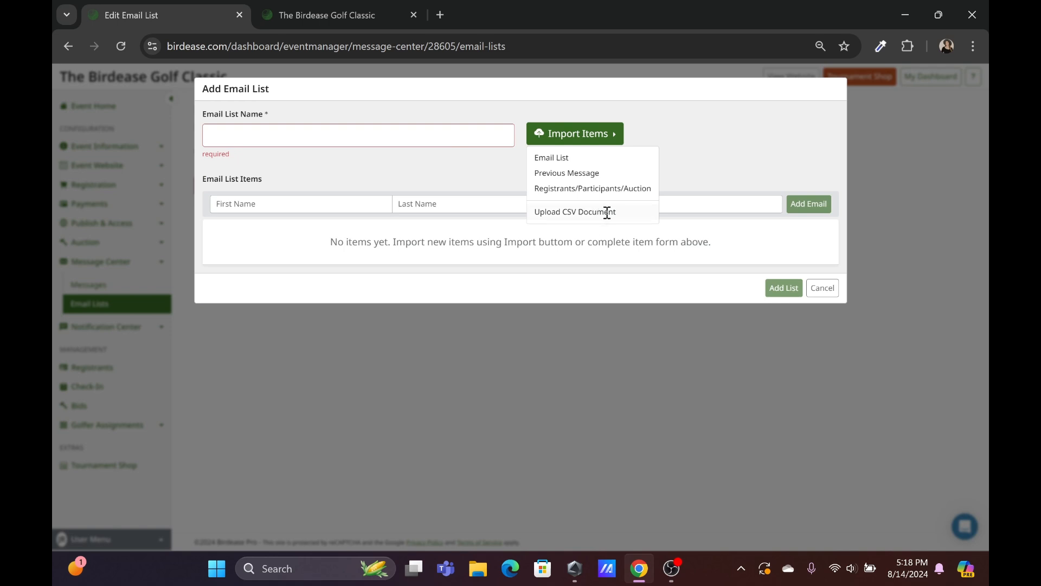
pyautogui.click(829, 291)
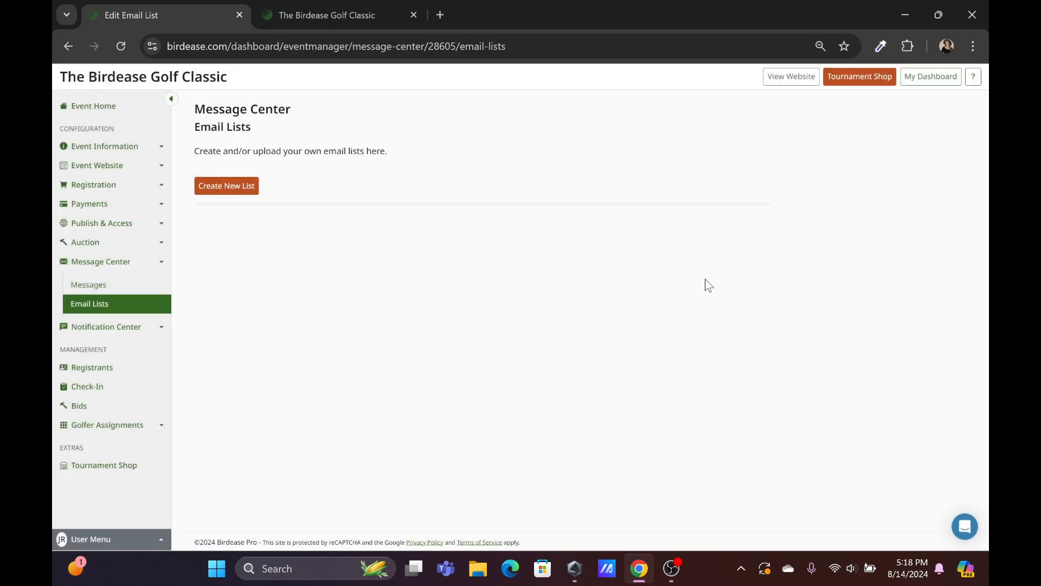
# Look through the Registration Confirmation email notification without updating it, and view the event's message notifications for managers
pyautogui.click(150, 328)
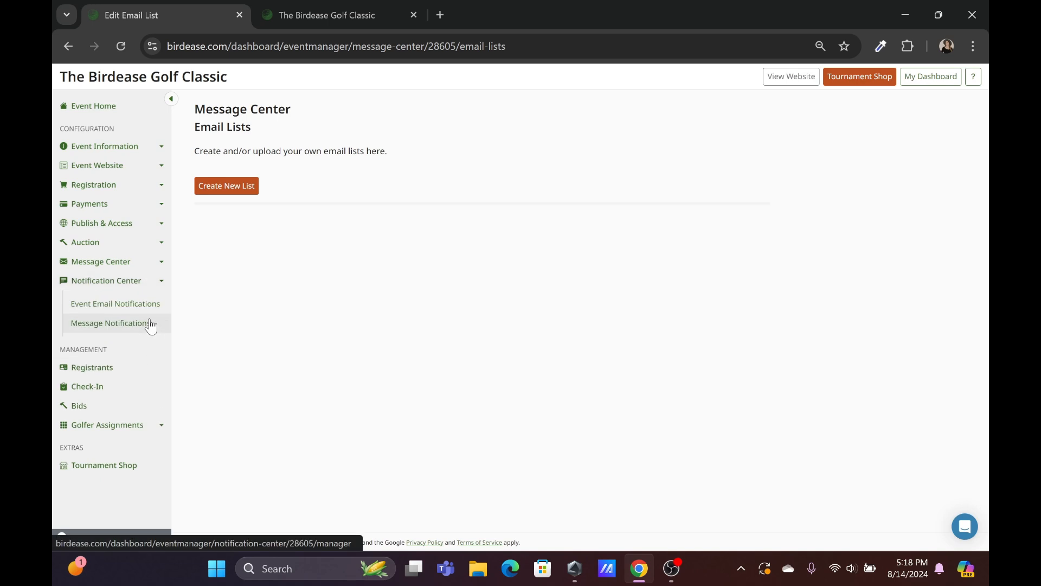
pyautogui.click(148, 308)
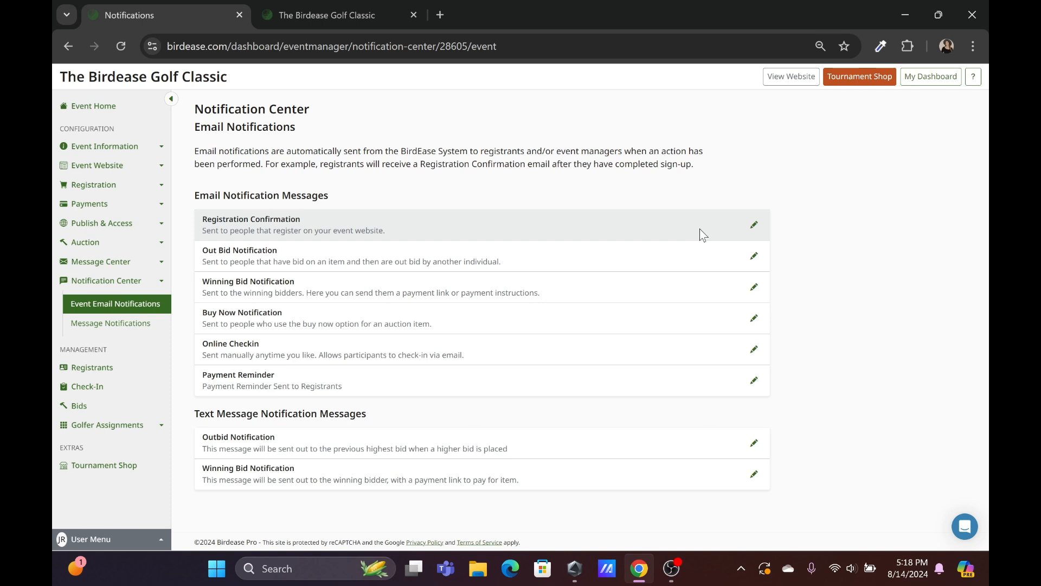
pyautogui.click(754, 226)
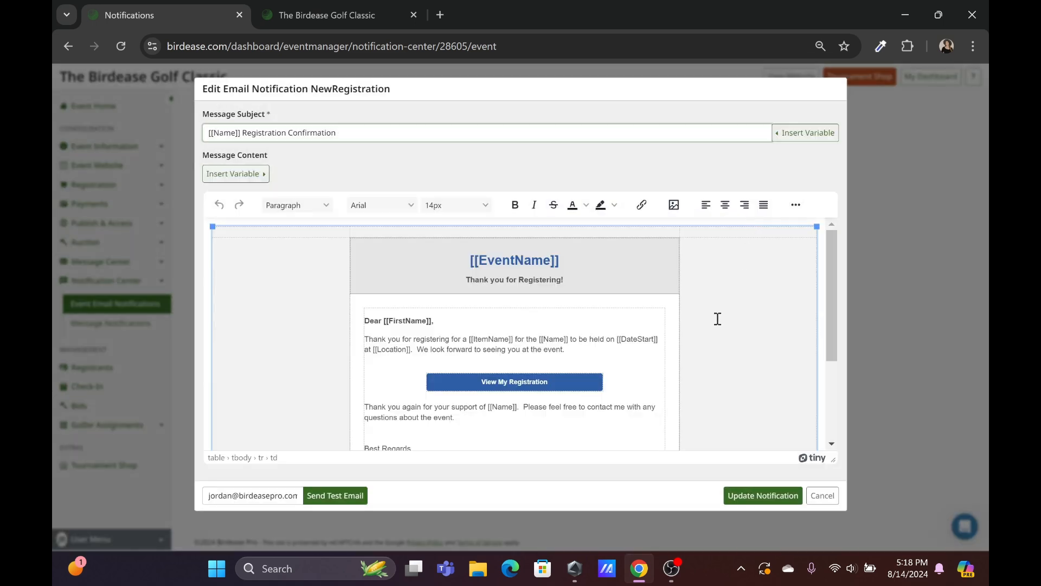
pyautogui.scroll(-1, 717, 319)
pyautogui.scroll(-3, 718, 319)
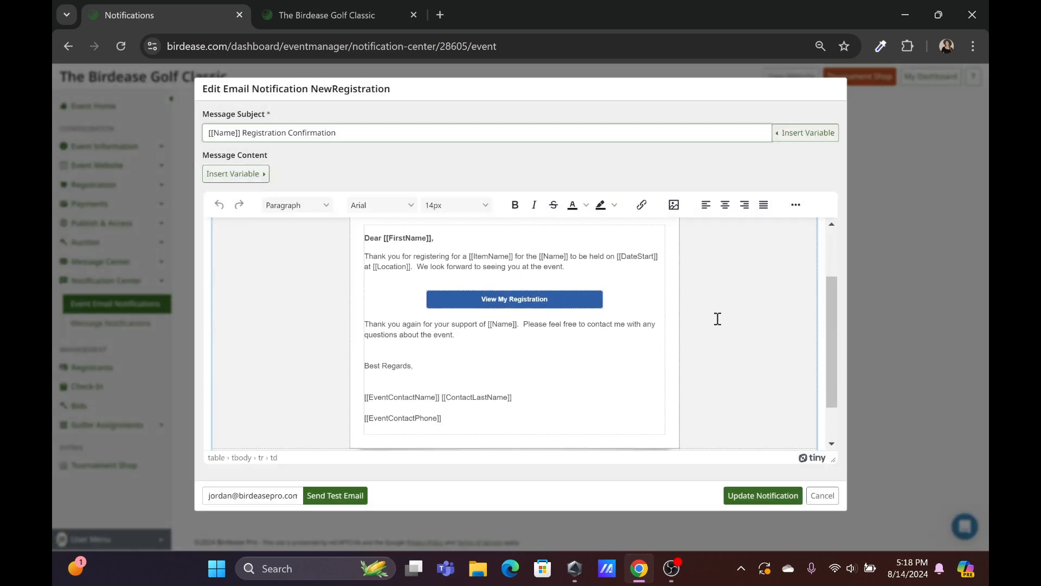
pyautogui.scroll(-1, 718, 319)
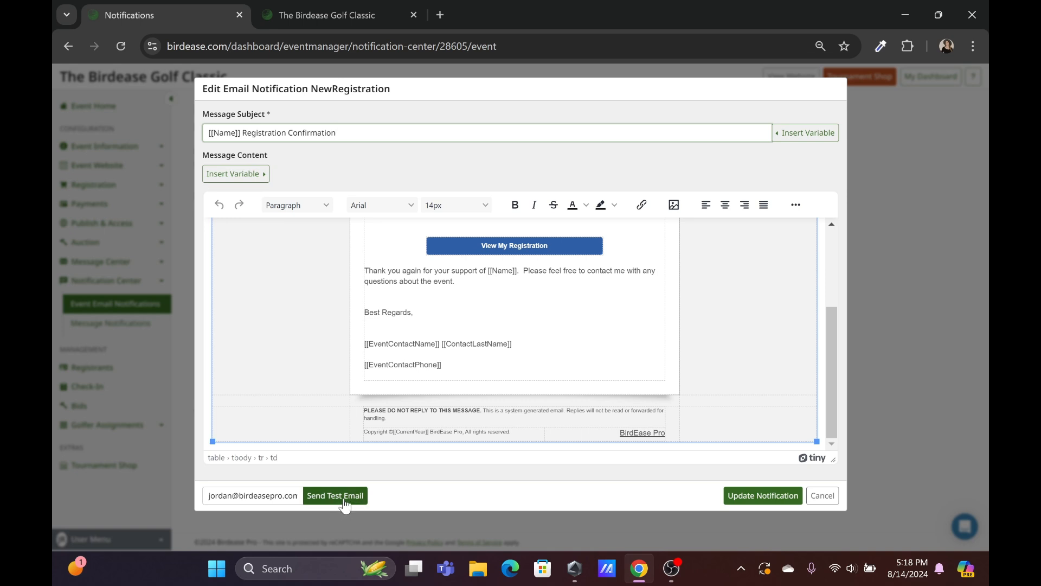
pyautogui.click(823, 495)
pyautogui.click(603, 349)
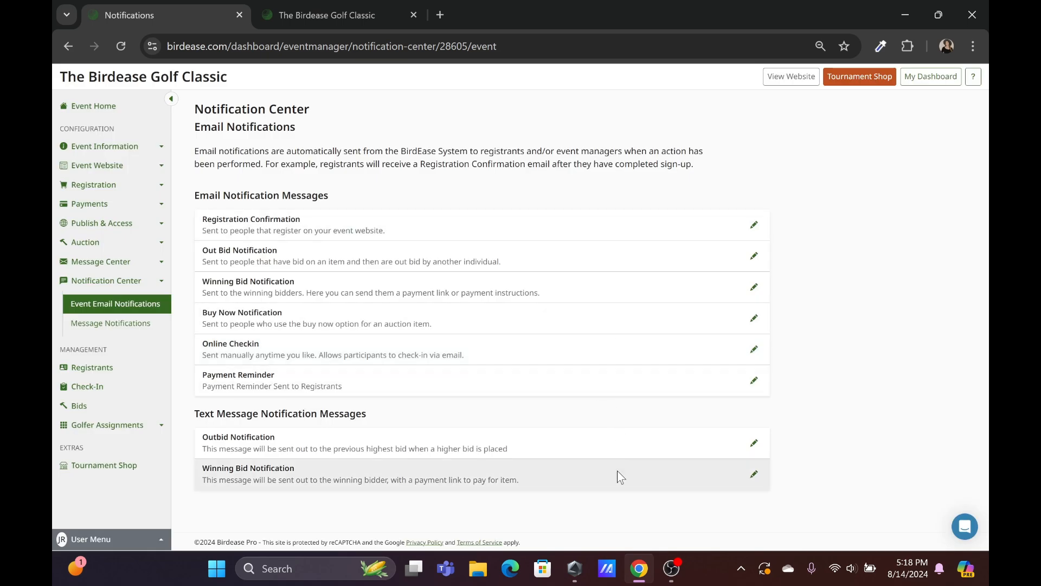
pyautogui.click(139, 323)
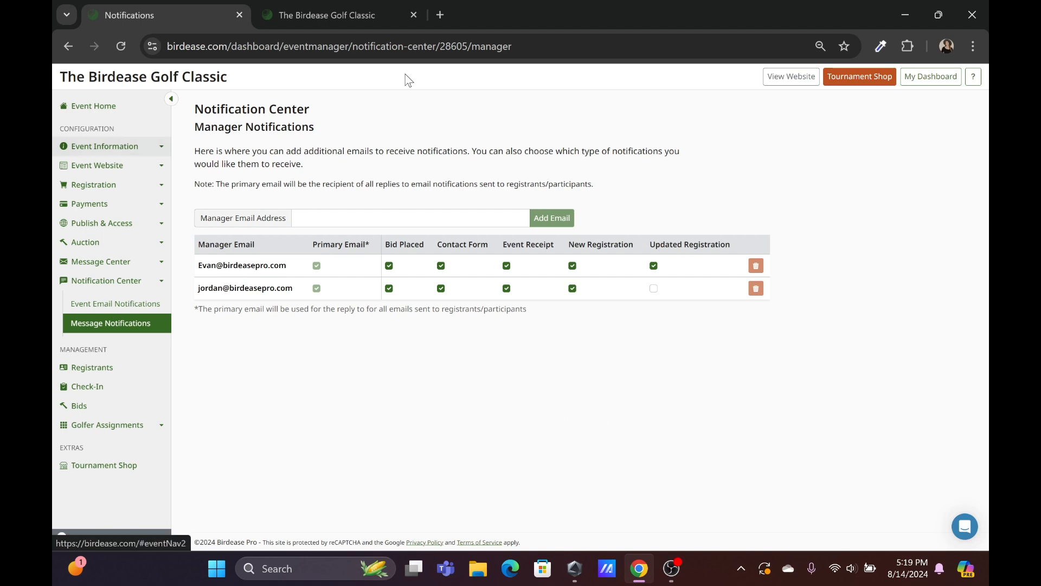
# On the event website, look through the Look and Feel options and the color picker, and close them without changes
pyautogui.click(370, 12)
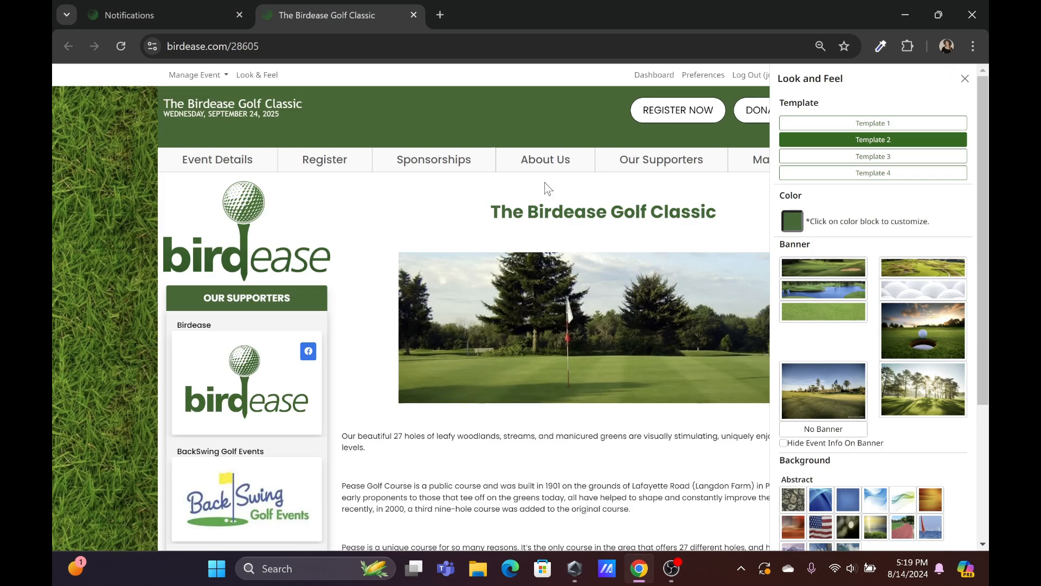
pyautogui.click(970, 80)
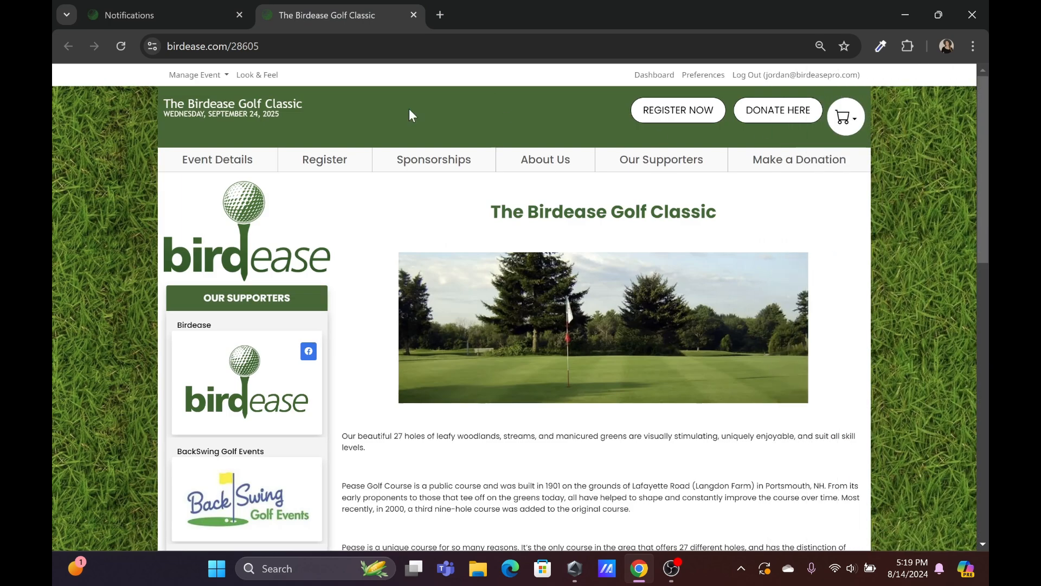
pyautogui.click(271, 79)
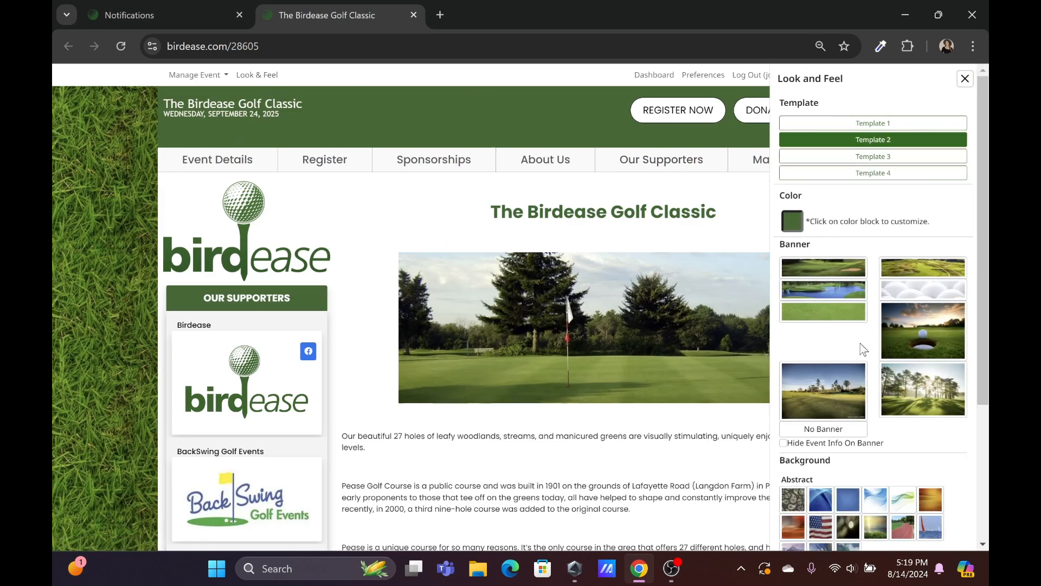
pyautogui.scroll(-1, 857, 354)
pyautogui.scroll(1, 859, 359)
pyautogui.click(792, 221)
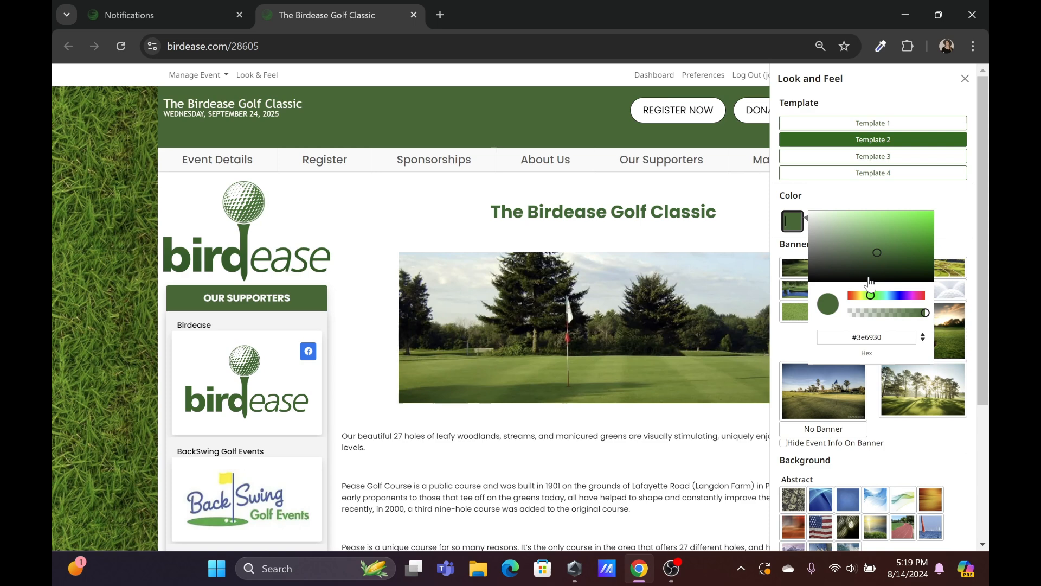
pyautogui.click(958, 207)
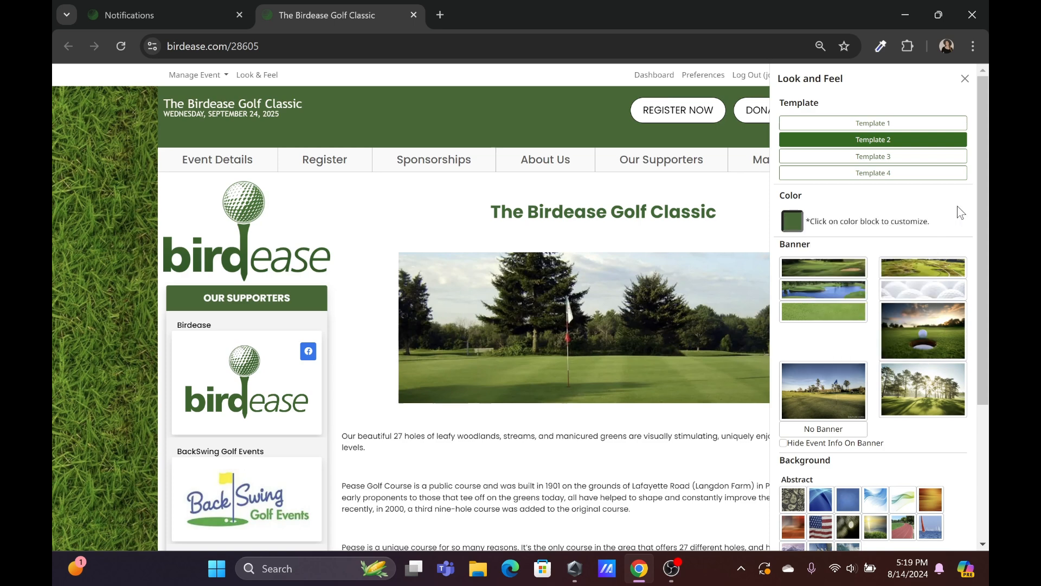
pyautogui.click(965, 78)
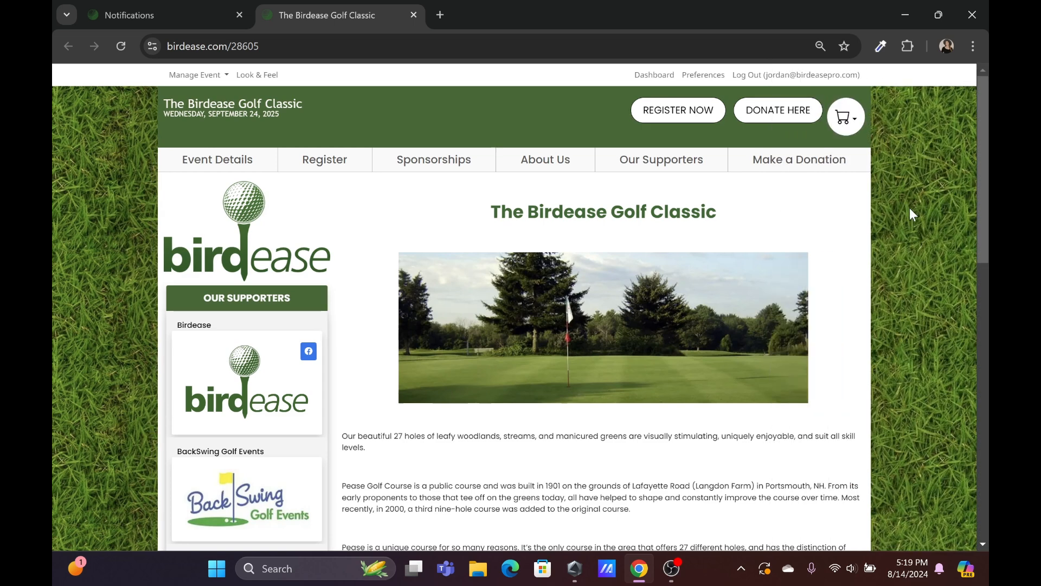
# Return to the event dashboard and view the general payment settings with their Help Center articles
pyautogui.click(191, 17)
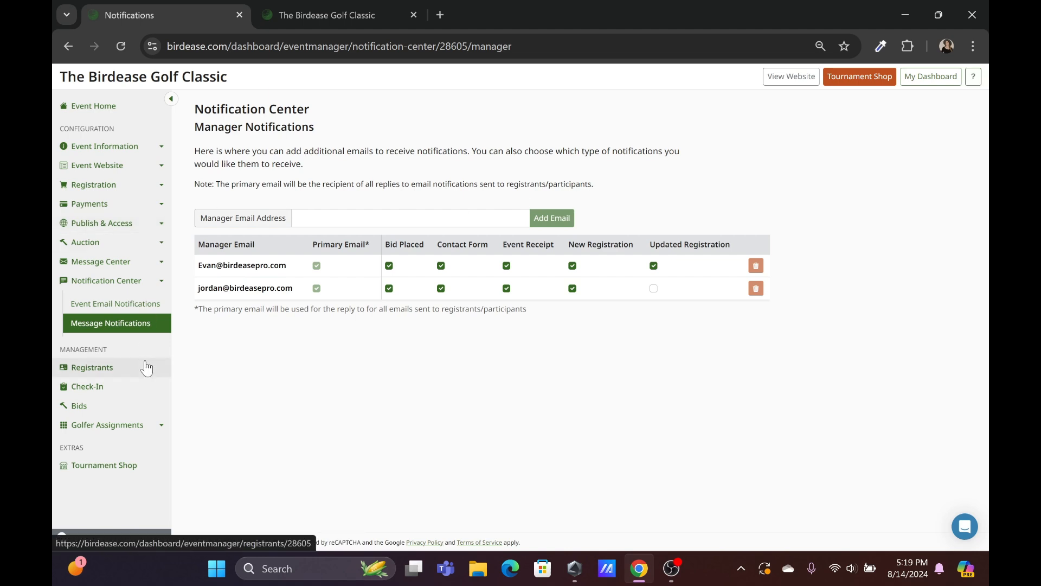
pyautogui.click(132, 204)
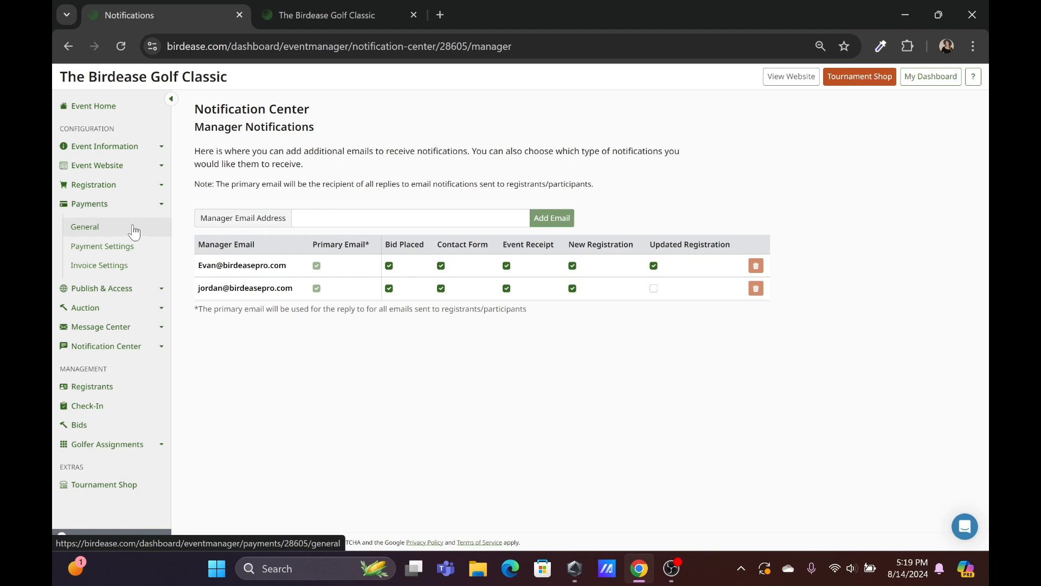
pyautogui.click(133, 232)
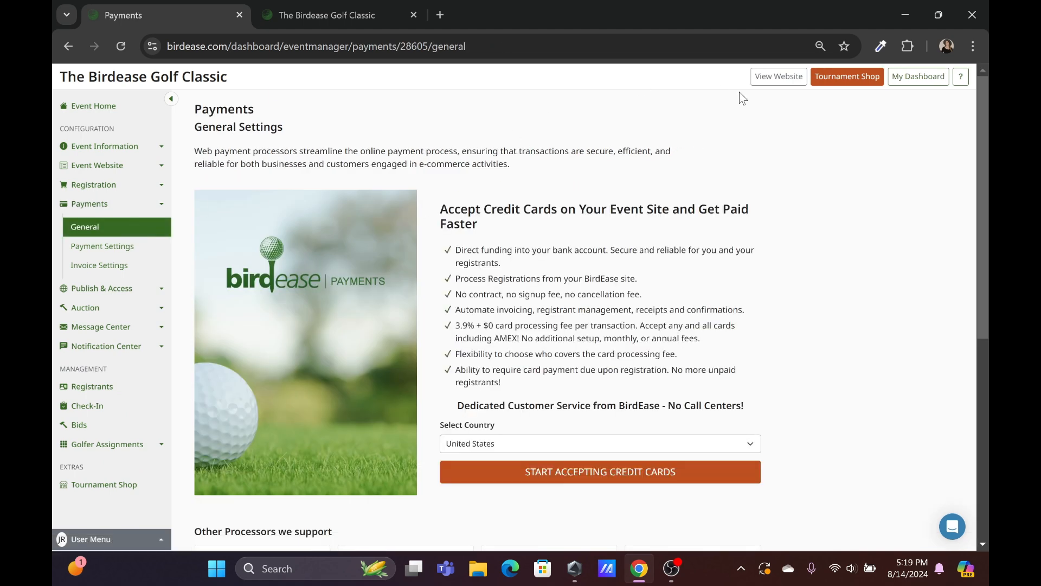
pyautogui.click(961, 77)
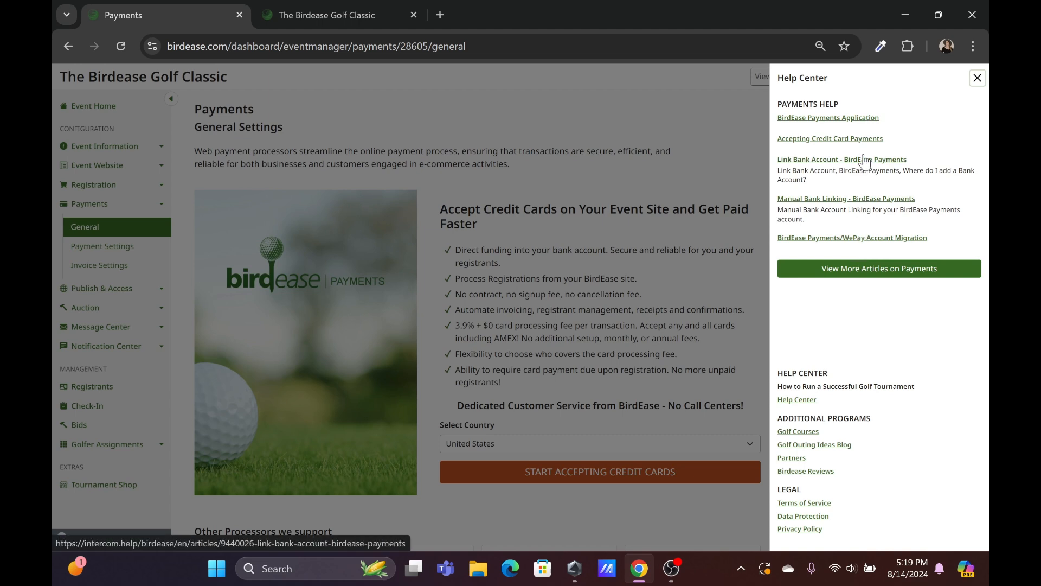
pyautogui.click(977, 79)
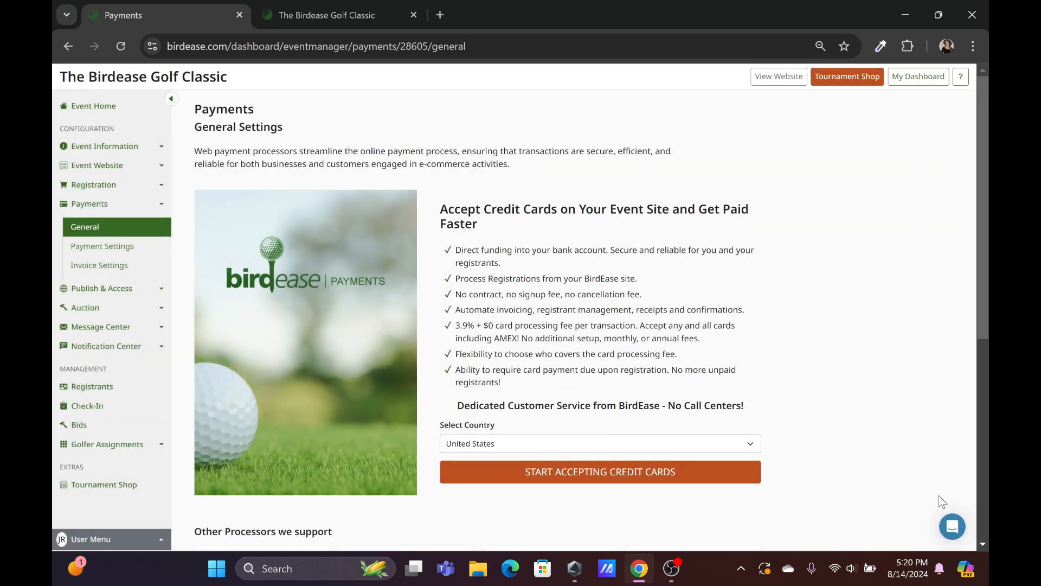
# Search the support chat's help for "PDF" and view the article on hyperlinking a PDF file to the website
pyautogui.click(953, 525)
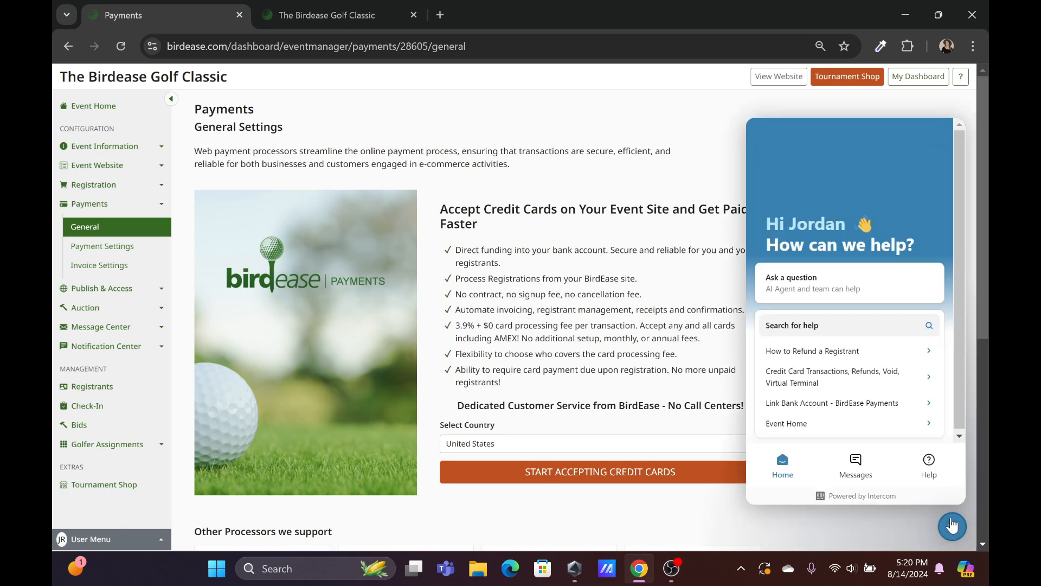
pyautogui.click(860, 326)
pyautogui.write('PDF')
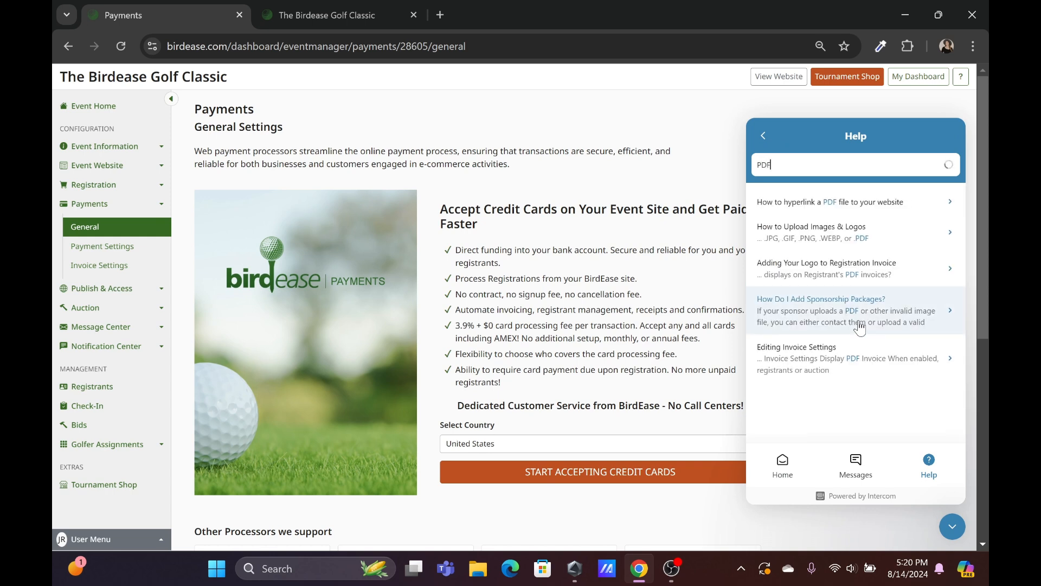
pyautogui.click(895, 201)
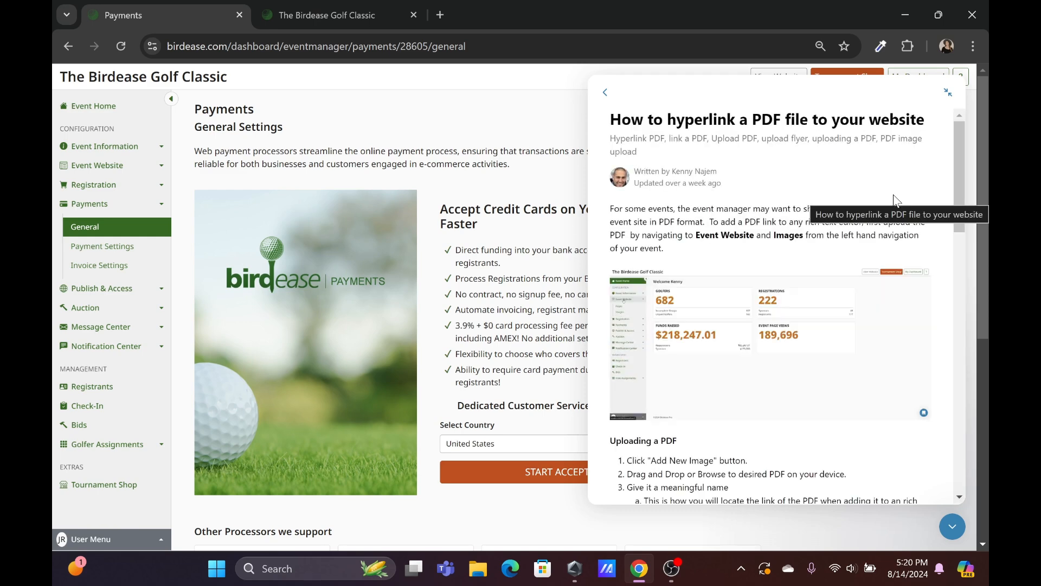
pyautogui.click(616, 95)
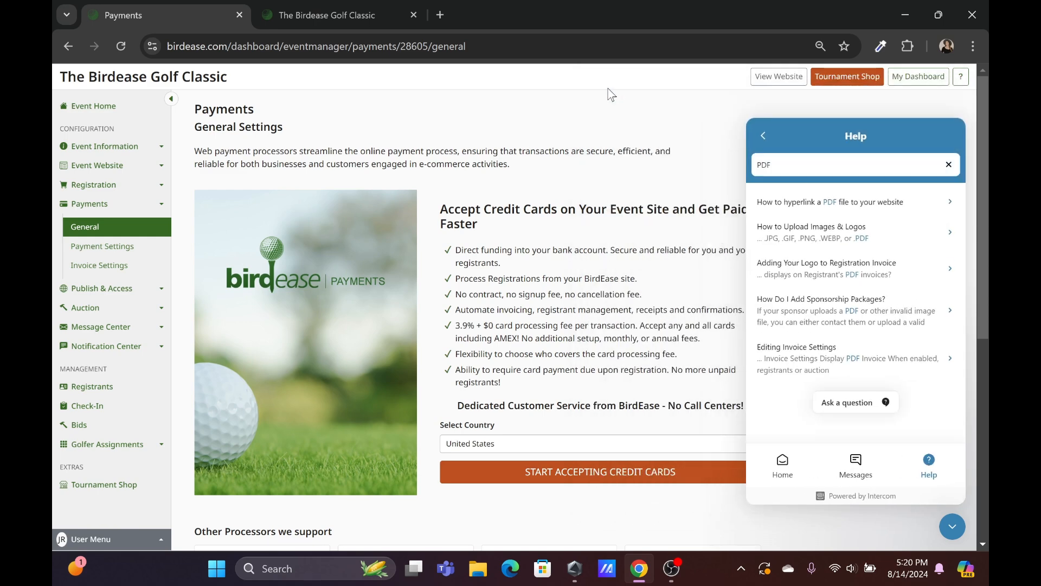
# View the support chat's messages section and close the chat
pyautogui.click(855, 466)
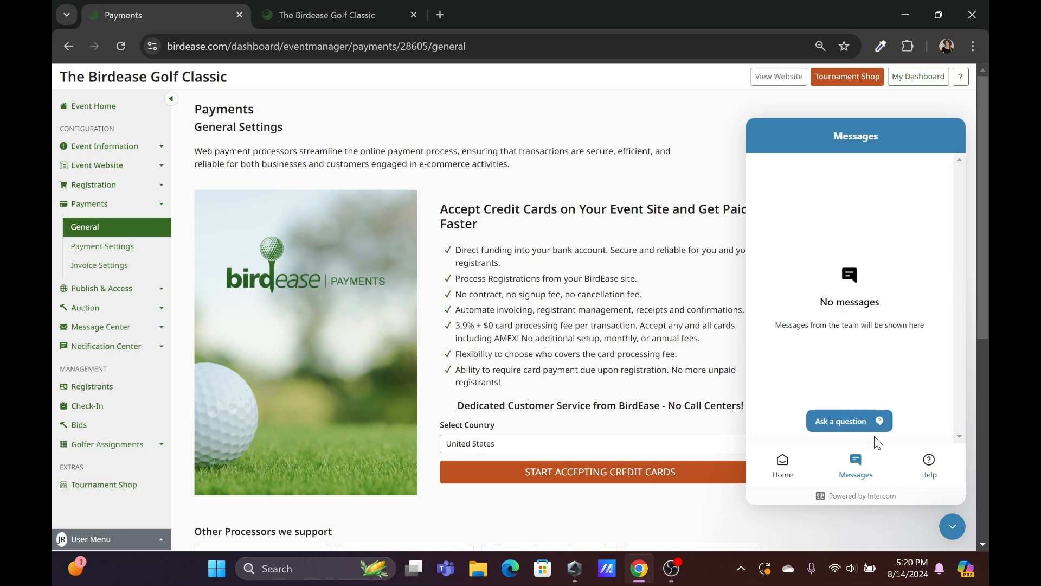
pyautogui.rightClick(950, 537)
pyautogui.click(941, 539)
pyautogui.click(958, 532)
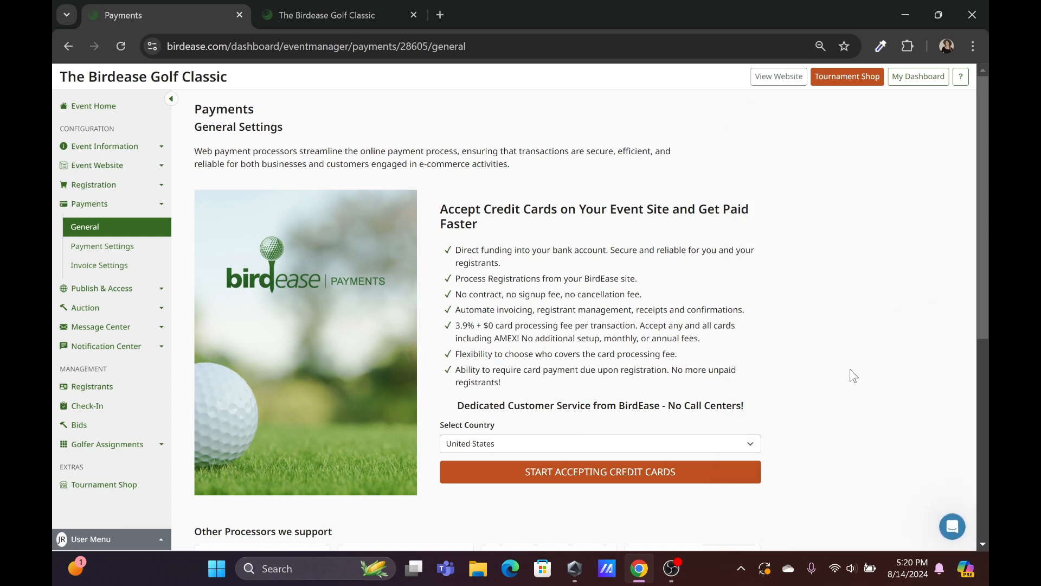